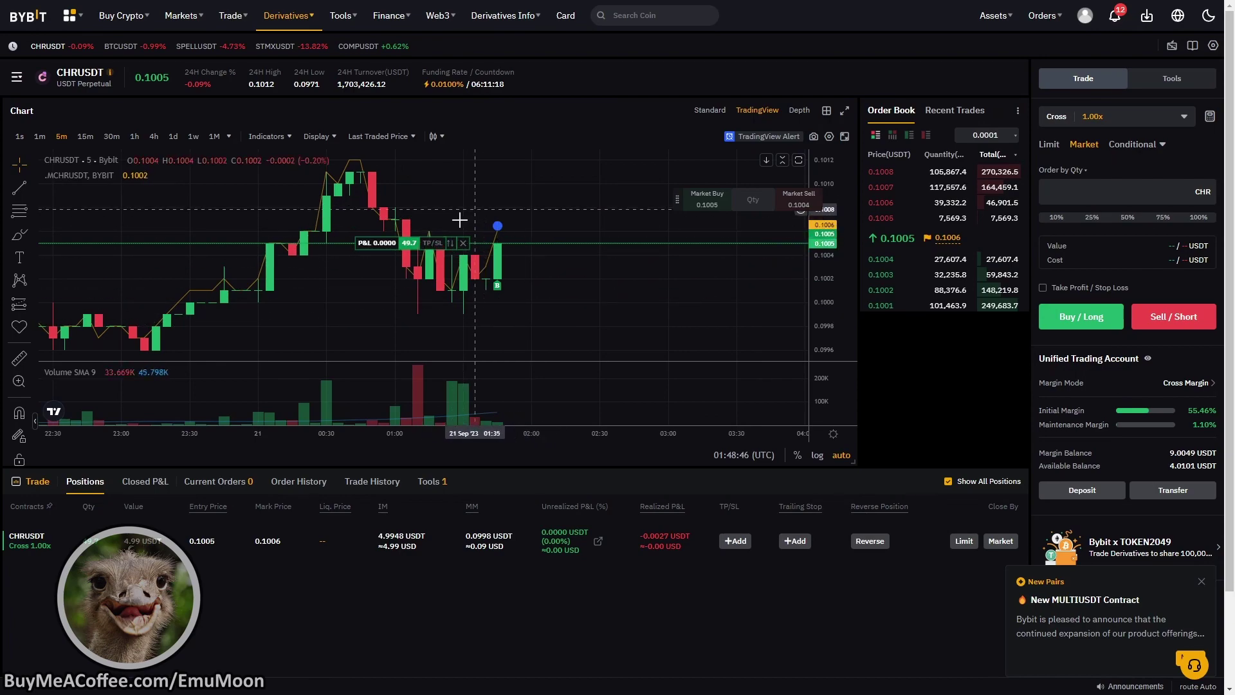
Replace the open positions in Bybit's bottom panel with the Tools > Webhook list.
left_click(432, 482)
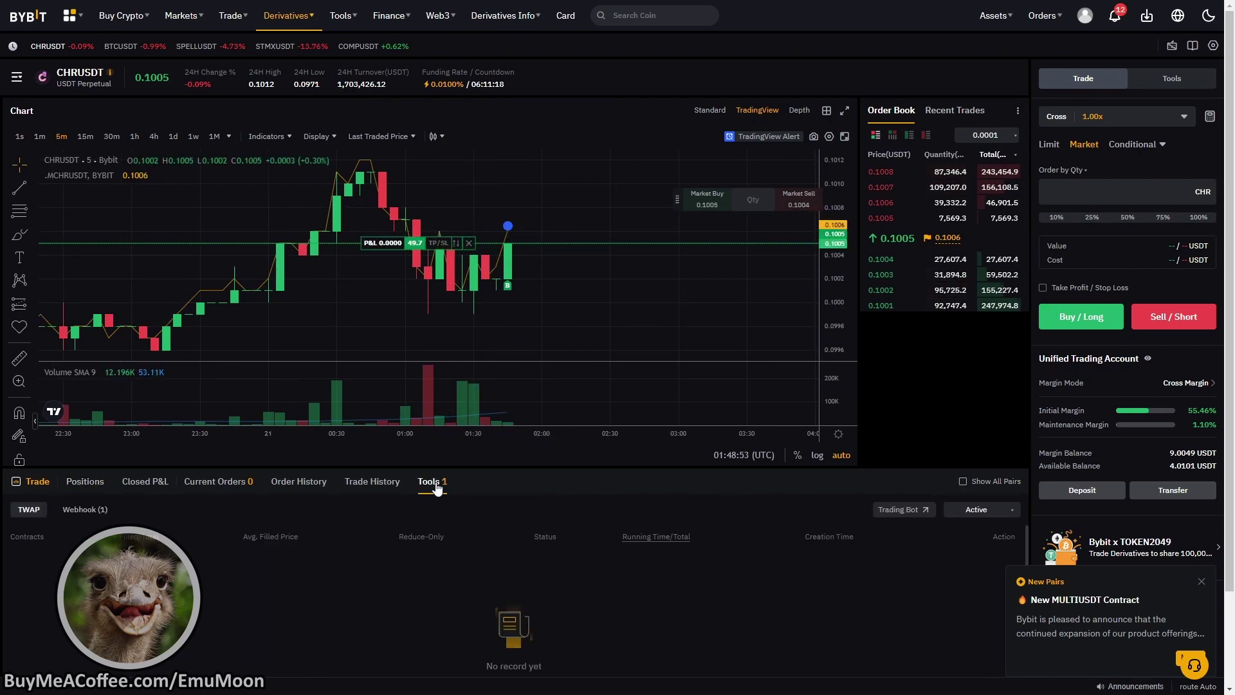
left_click(93, 511)
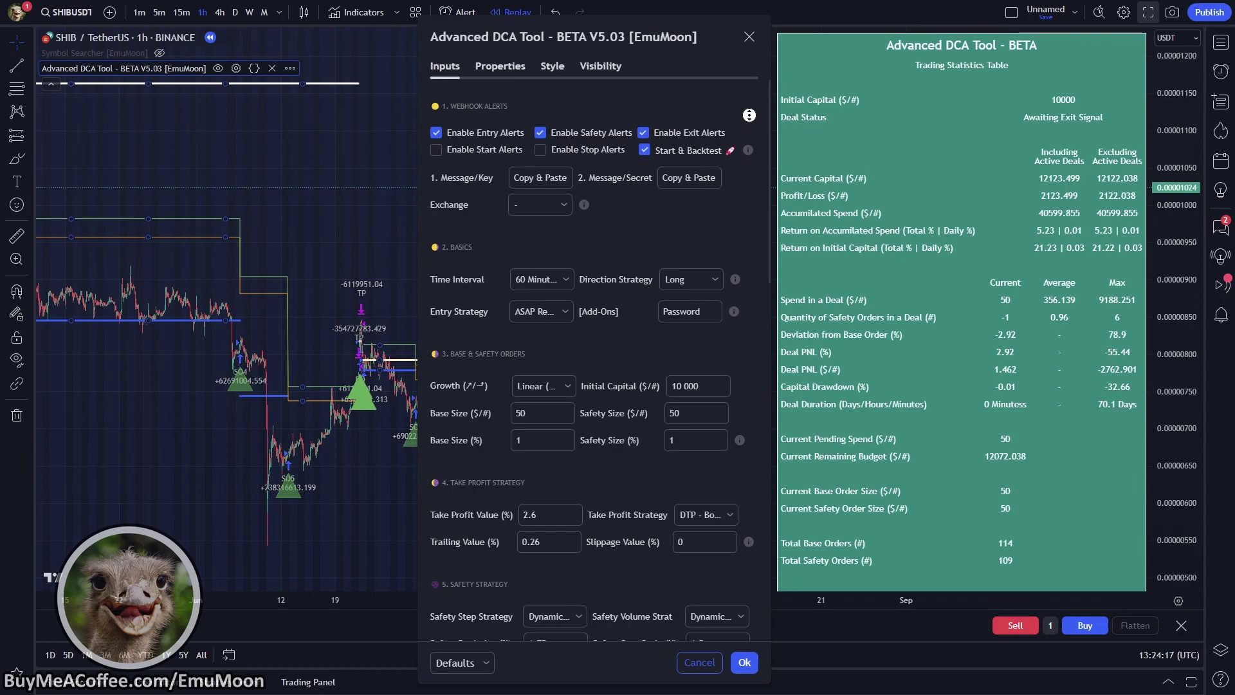
Scroll through the Advanced DCA Tool Inputs settings to review them.
scroll(750, 124, "down", 5)
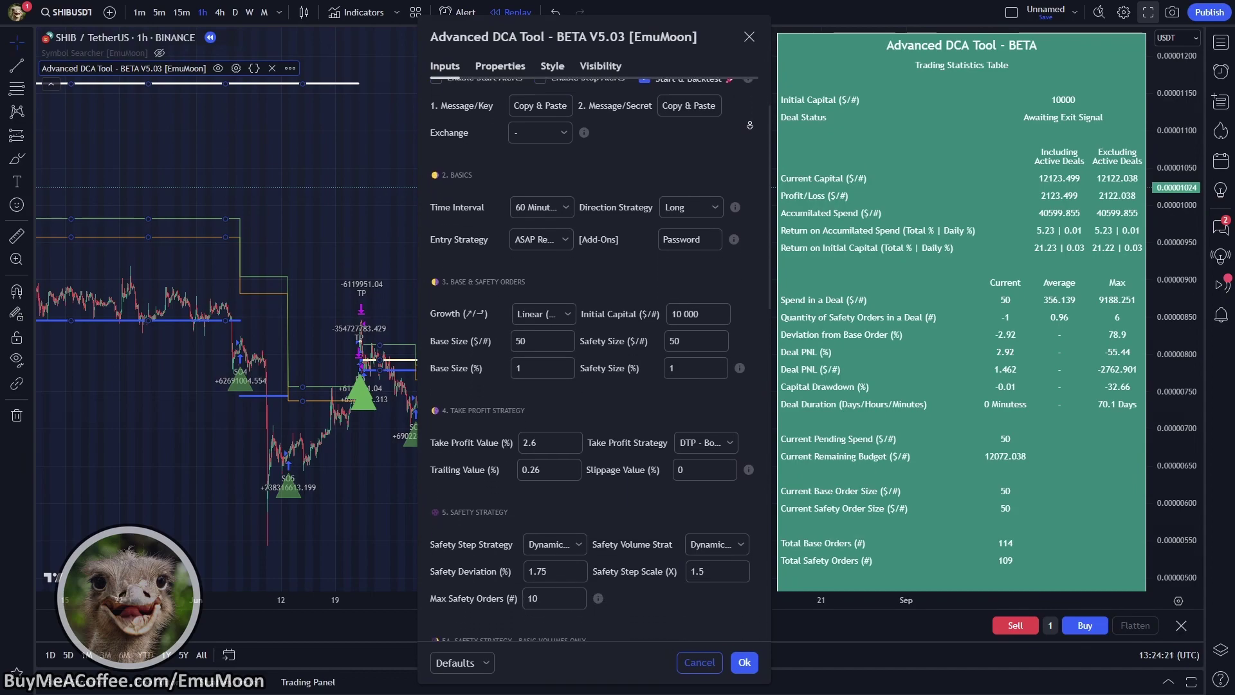
scroll(750, 124, "down", 5)
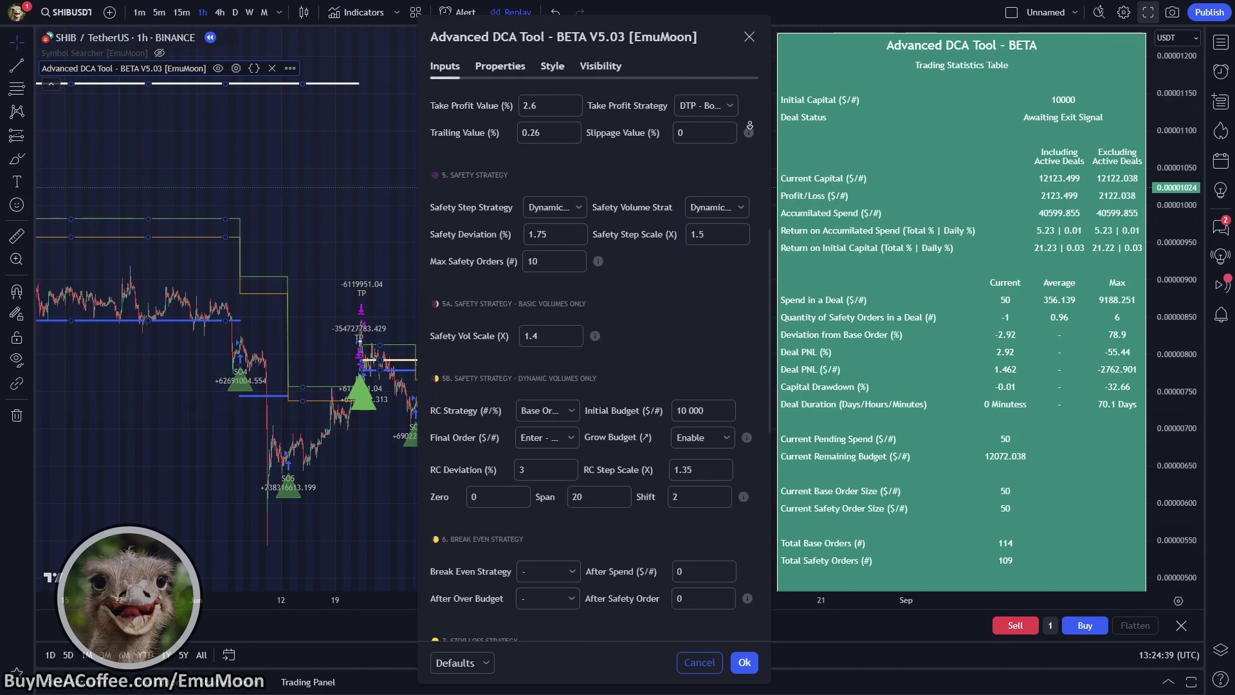
scroll(749, 124, "down", 5)
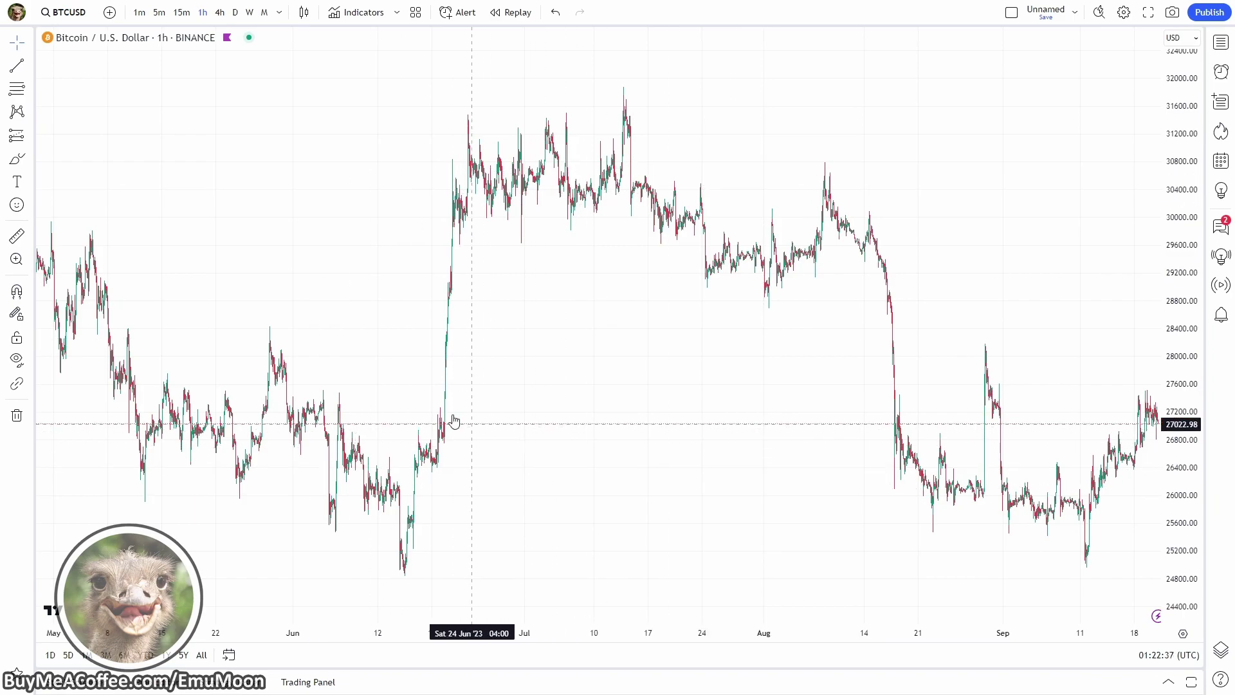
Search invite-only scripts for 'emu' and add the Advanced DCA Tool BETA V5.03 strategy.
left_click(362, 14)
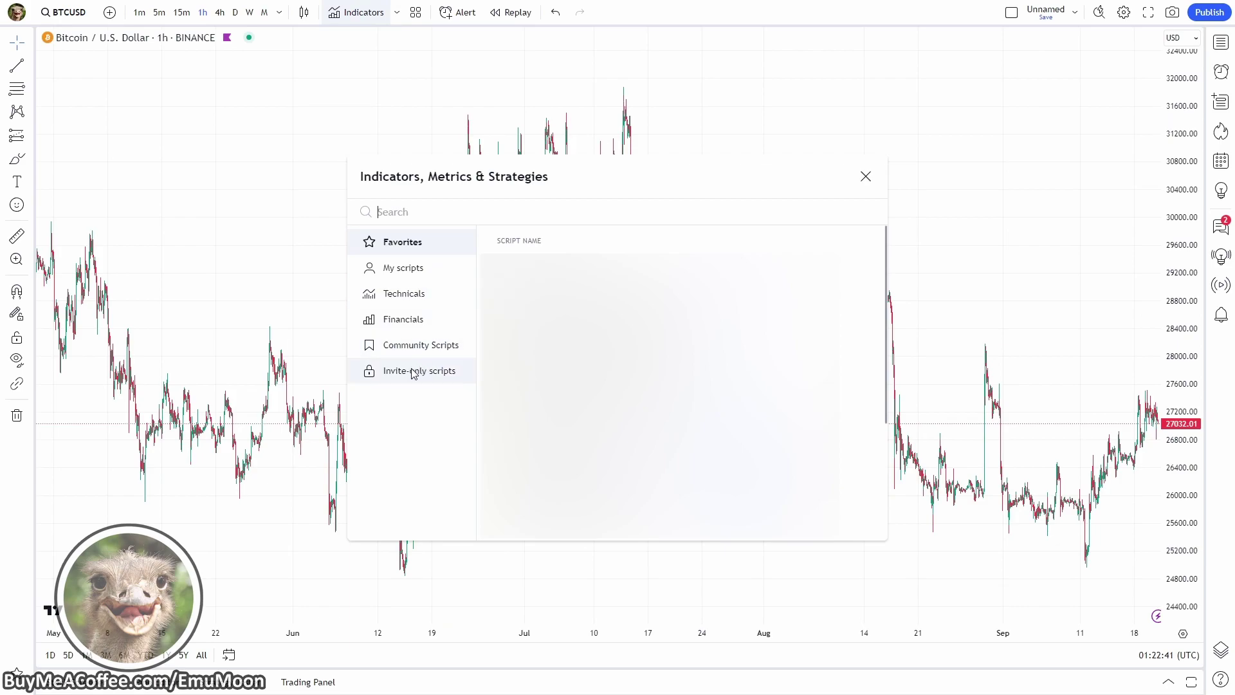
left_click(389, 373)
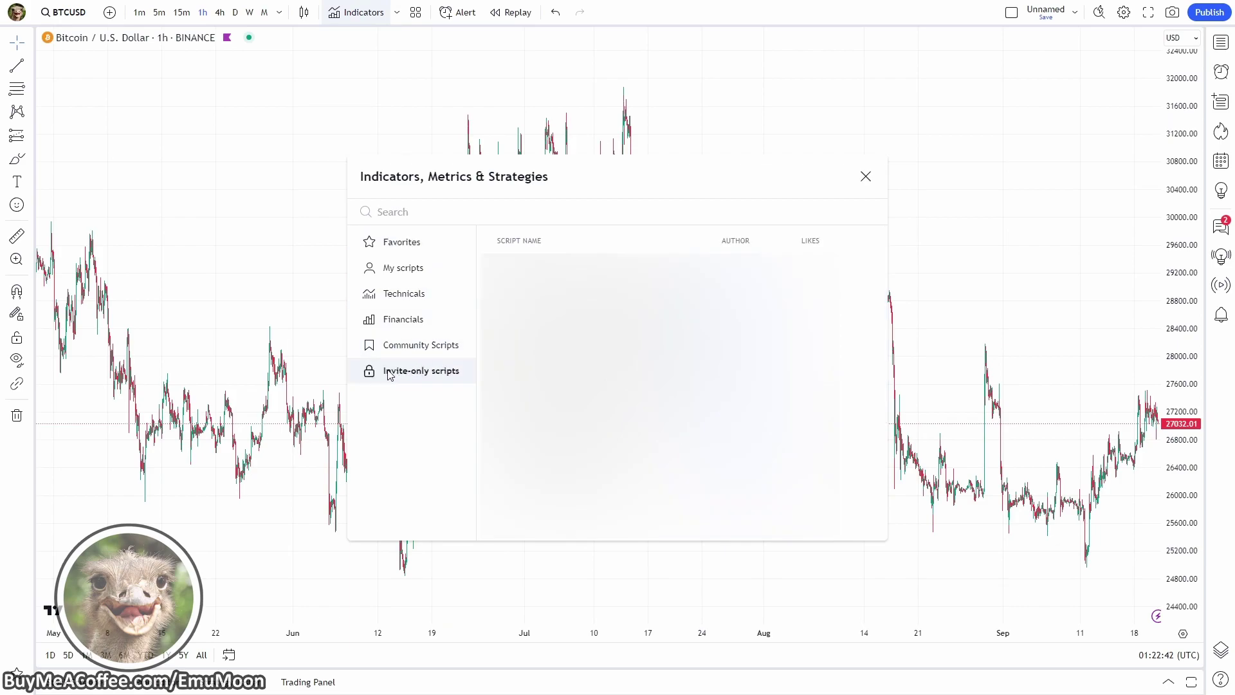
left_click(402, 211)
type("emumoon")
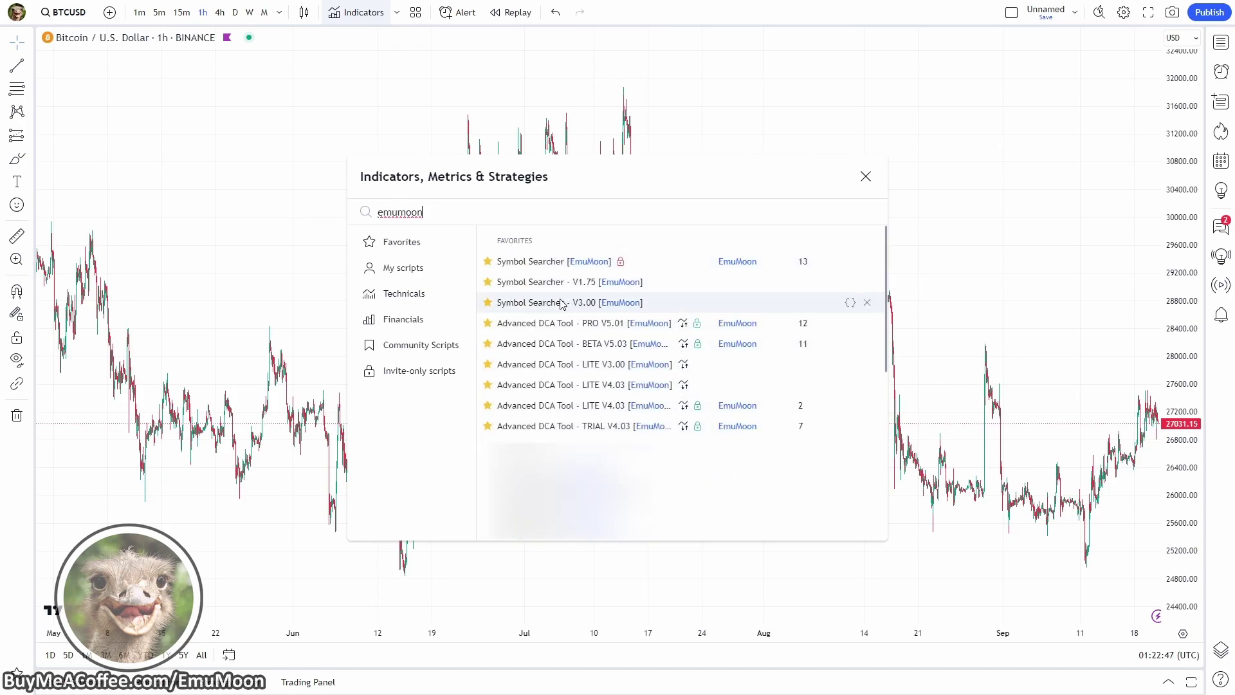
left_click(610, 344)
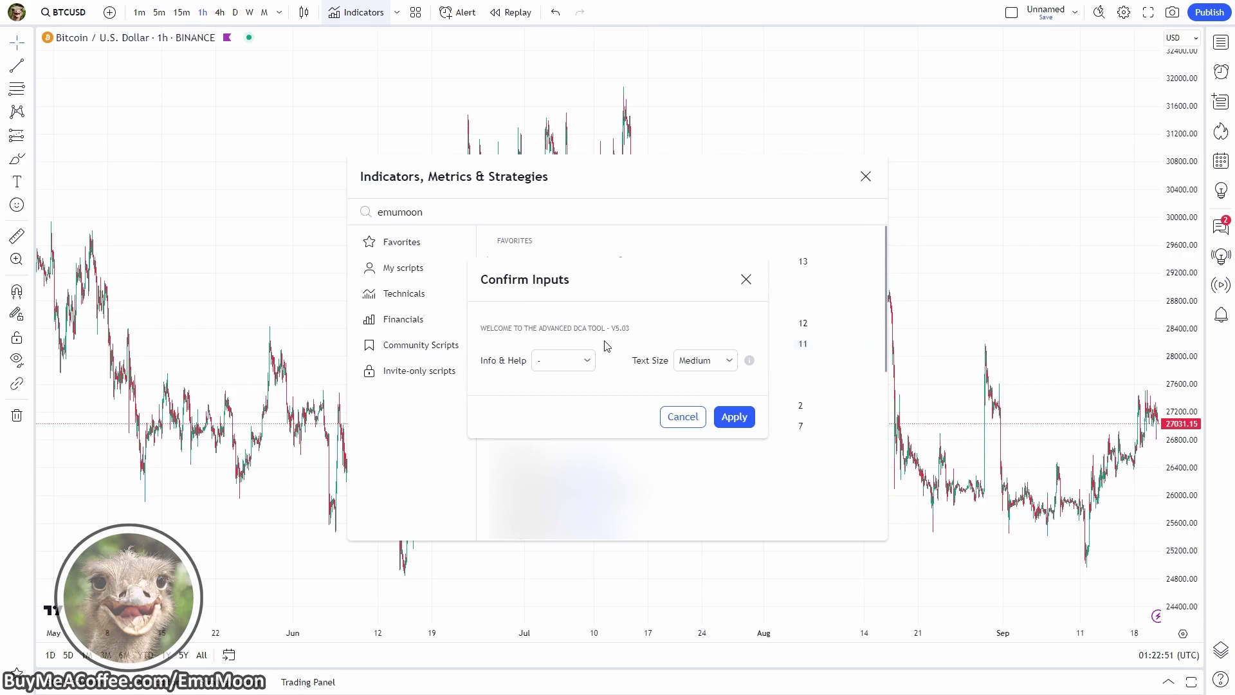
left_click_drag(596, 281, 601, 269)
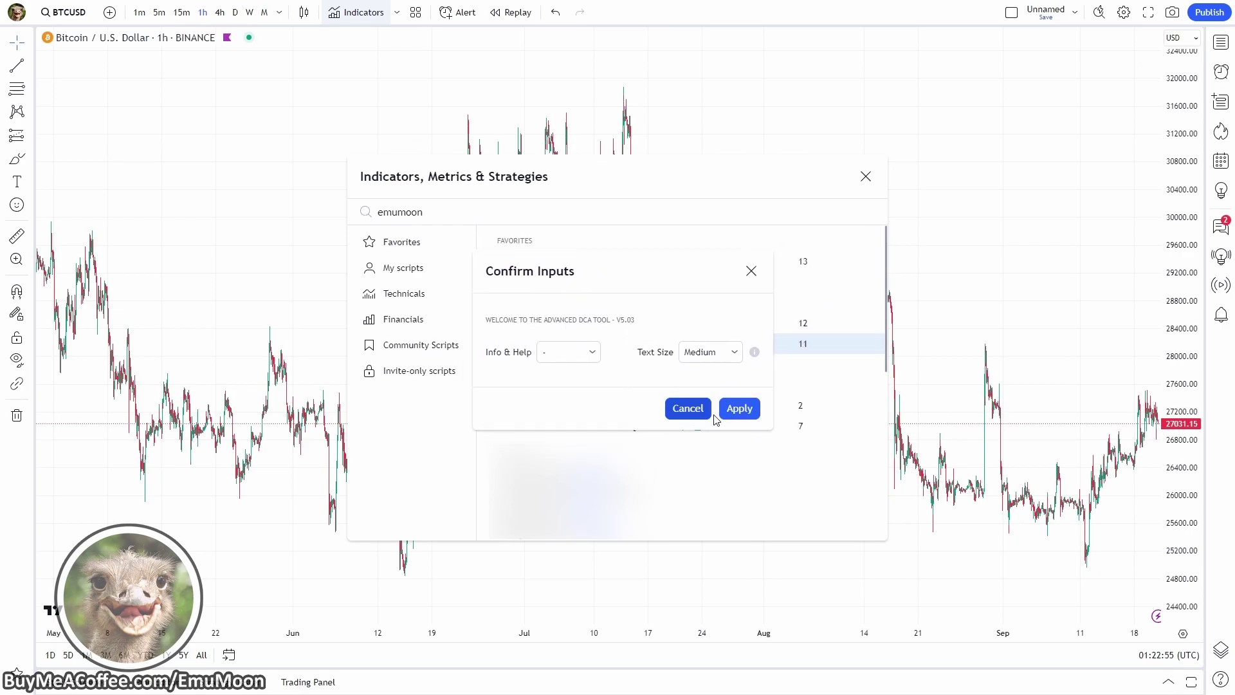
left_click(739, 408)
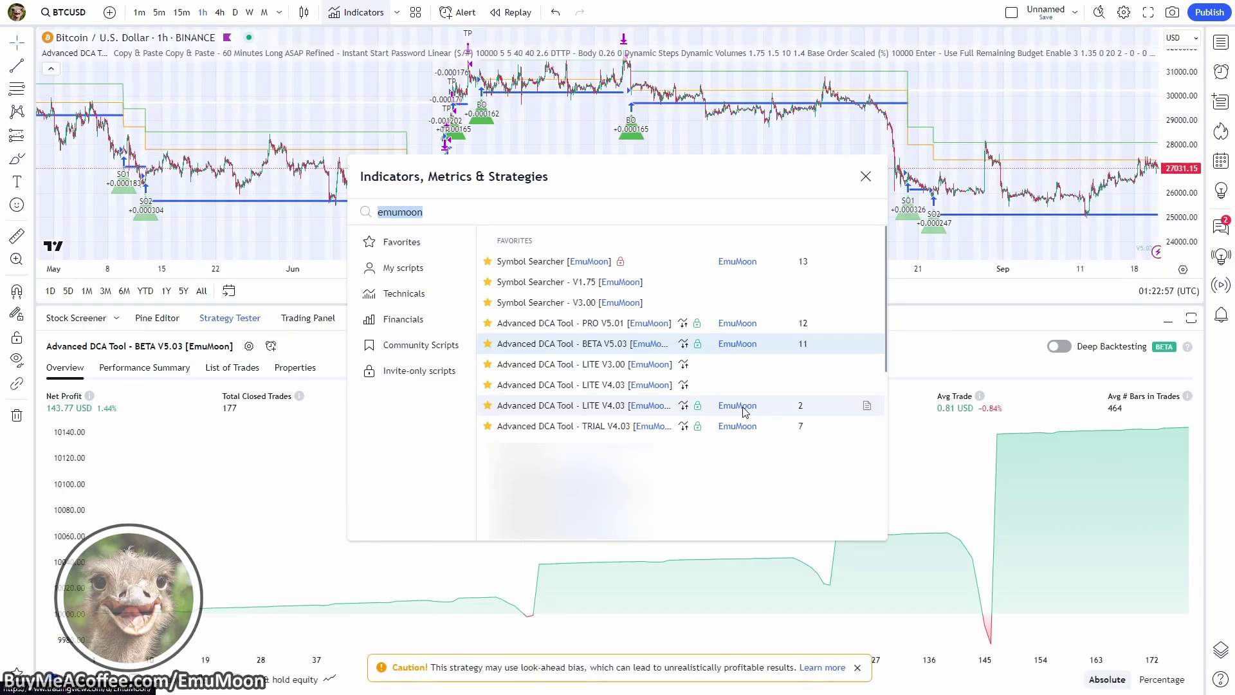
Add the Symbol Searcher indicator and hide the DCA strategy's chart overlays.
left_click(542, 263)
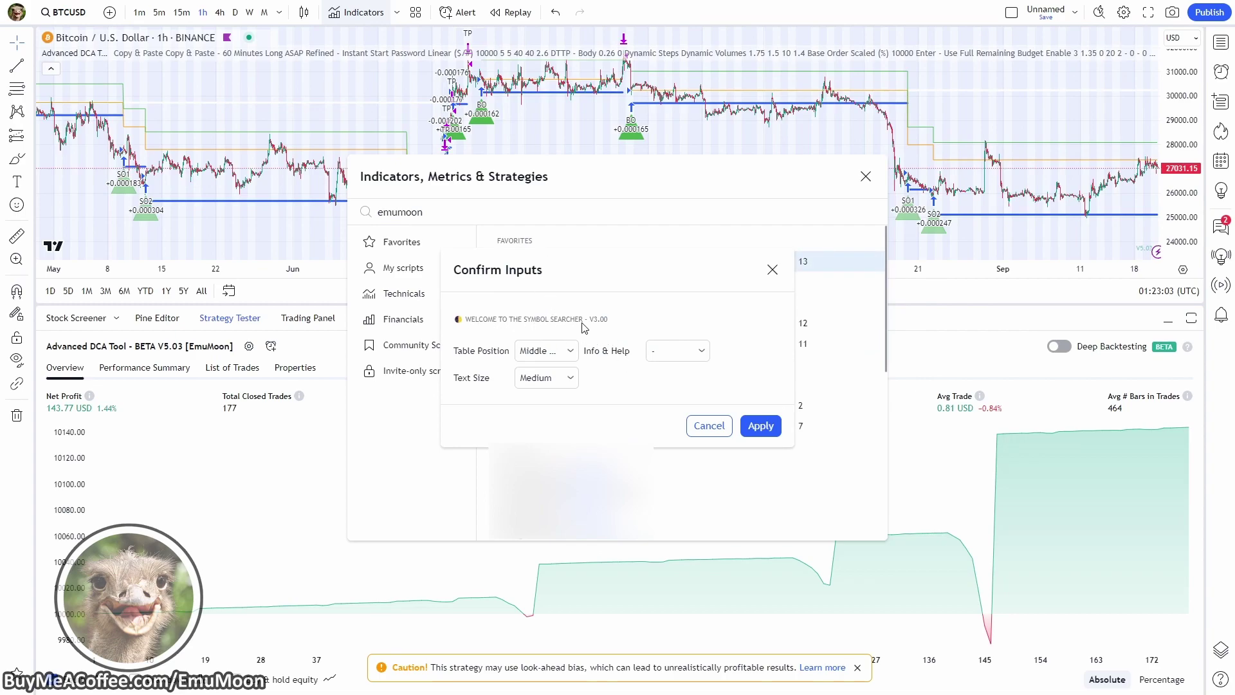
left_click(759, 426)
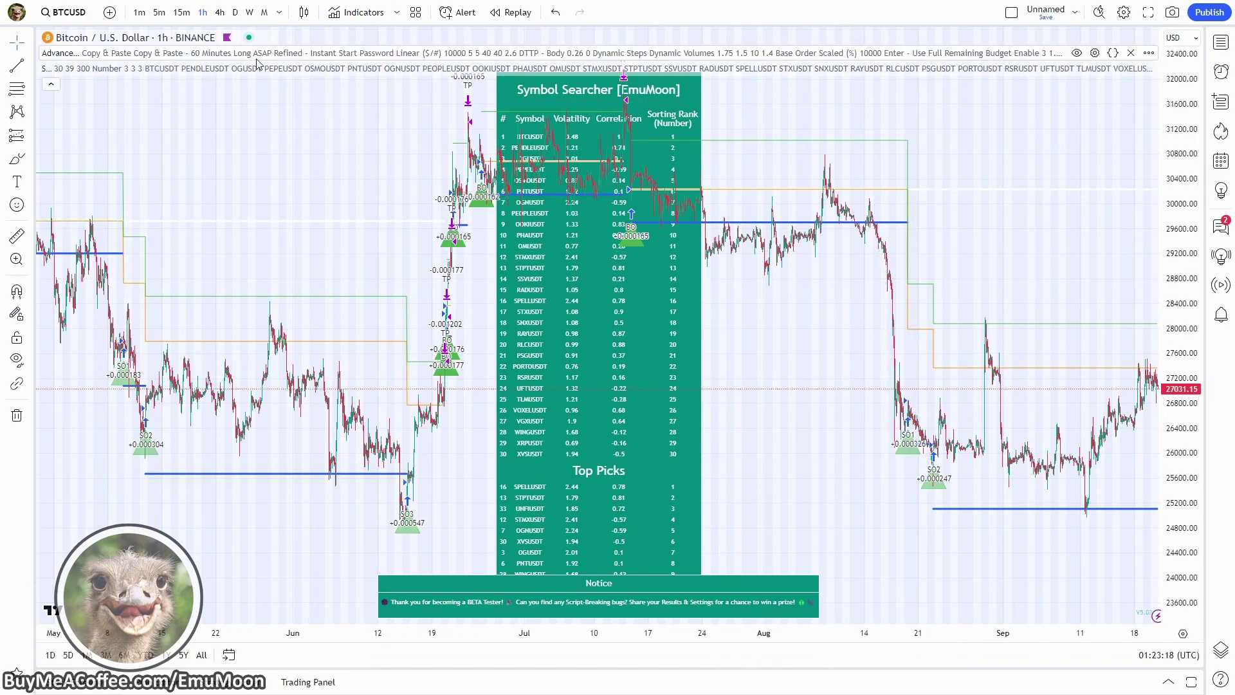
left_click(1076, 53)
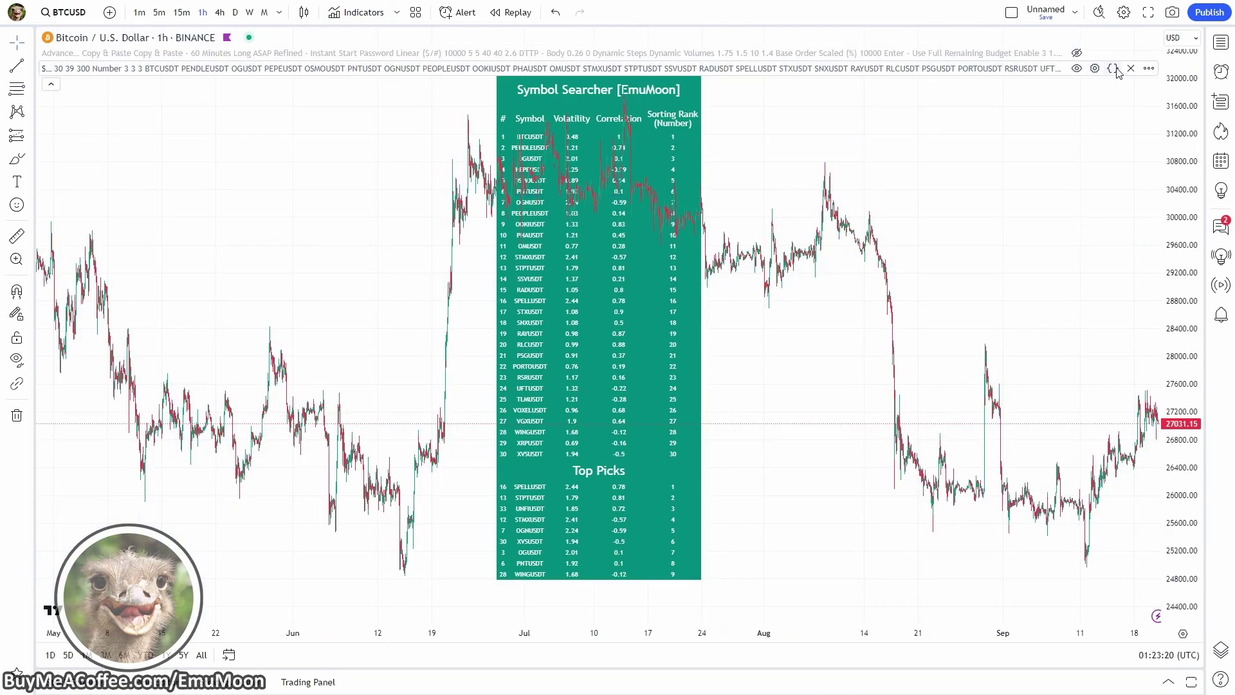
Hide Symbol Searcher, remove indicator arguments from status lines, and switch to dark mode.
left_click(1076, 68)
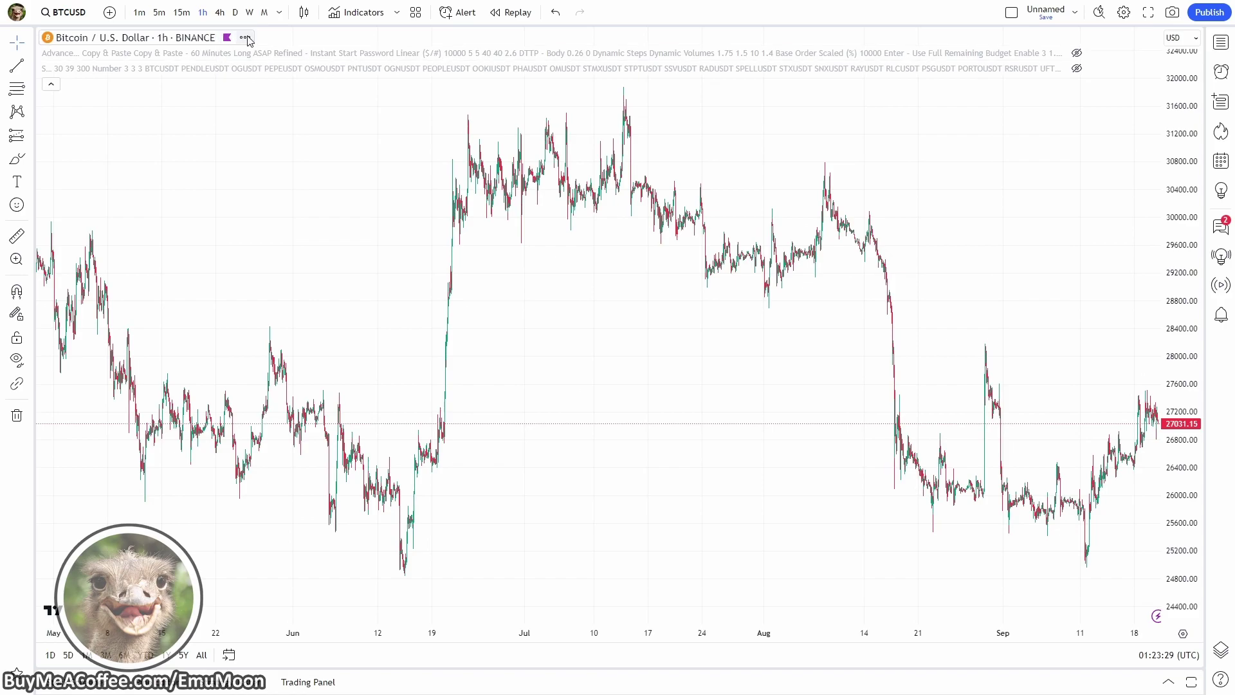
left_click(245, 38)
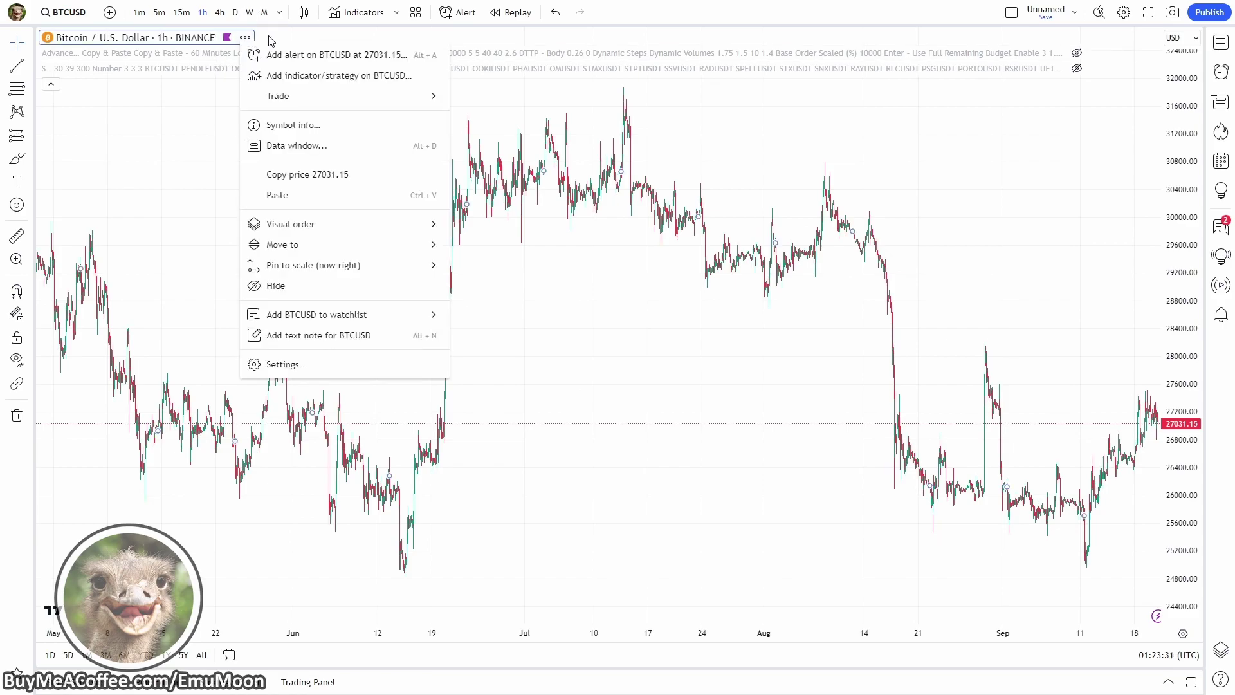
left_click(287, 364)
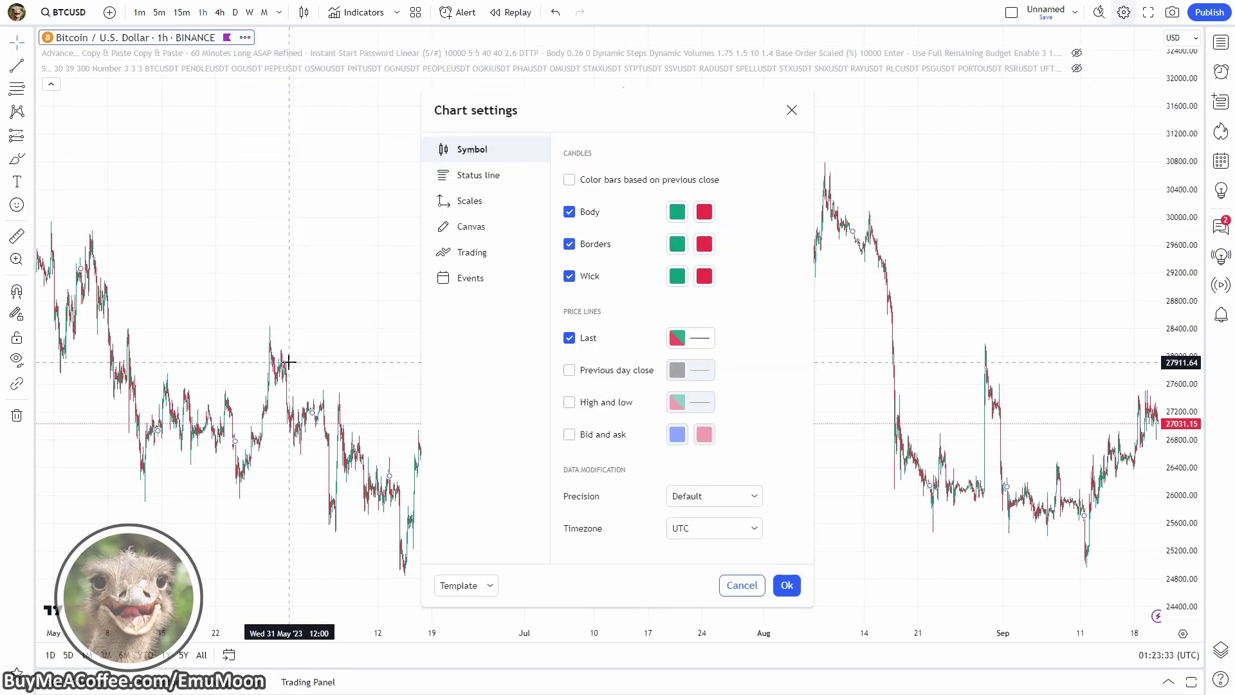
left_click(478, 178)
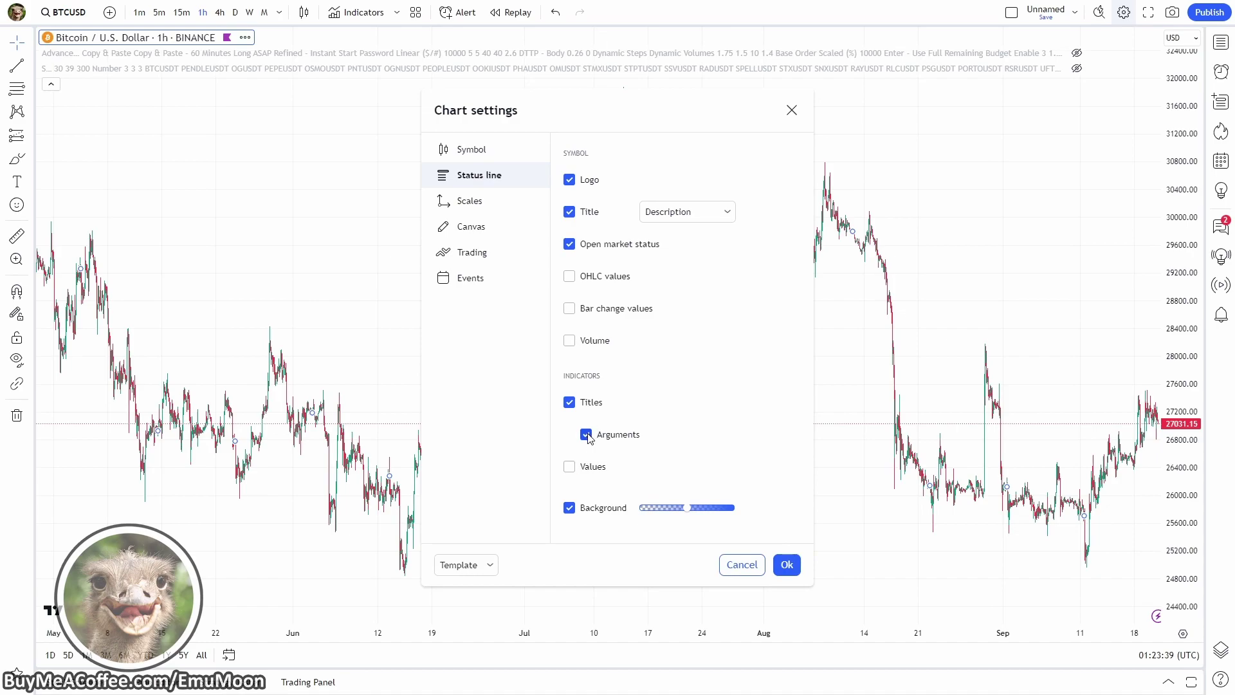
left_click(586, 435)
left_click(788, 564)
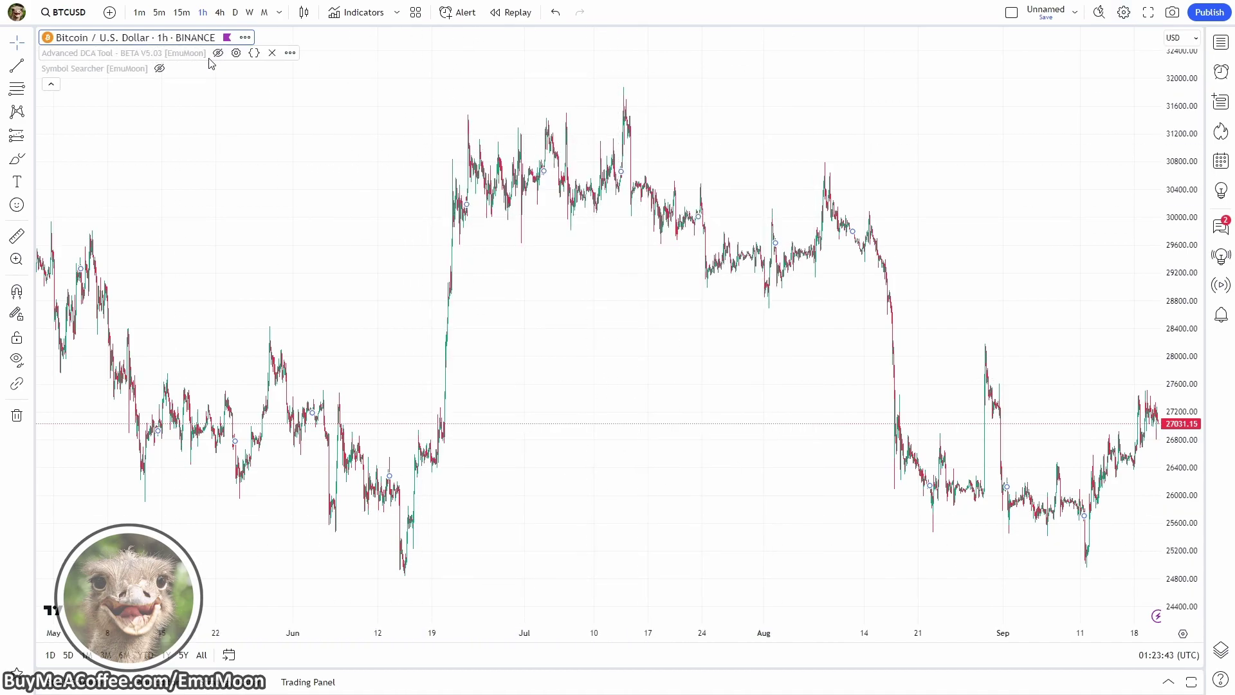
left_click(16, 13)
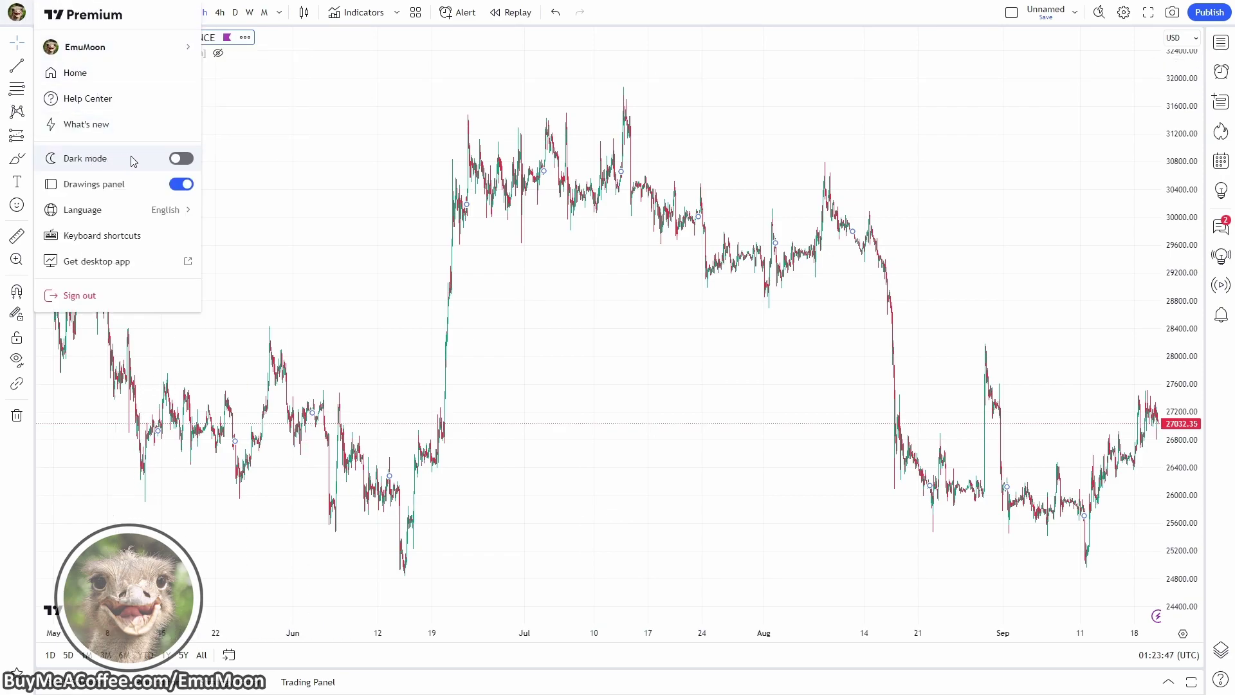
left_click(182, 158)
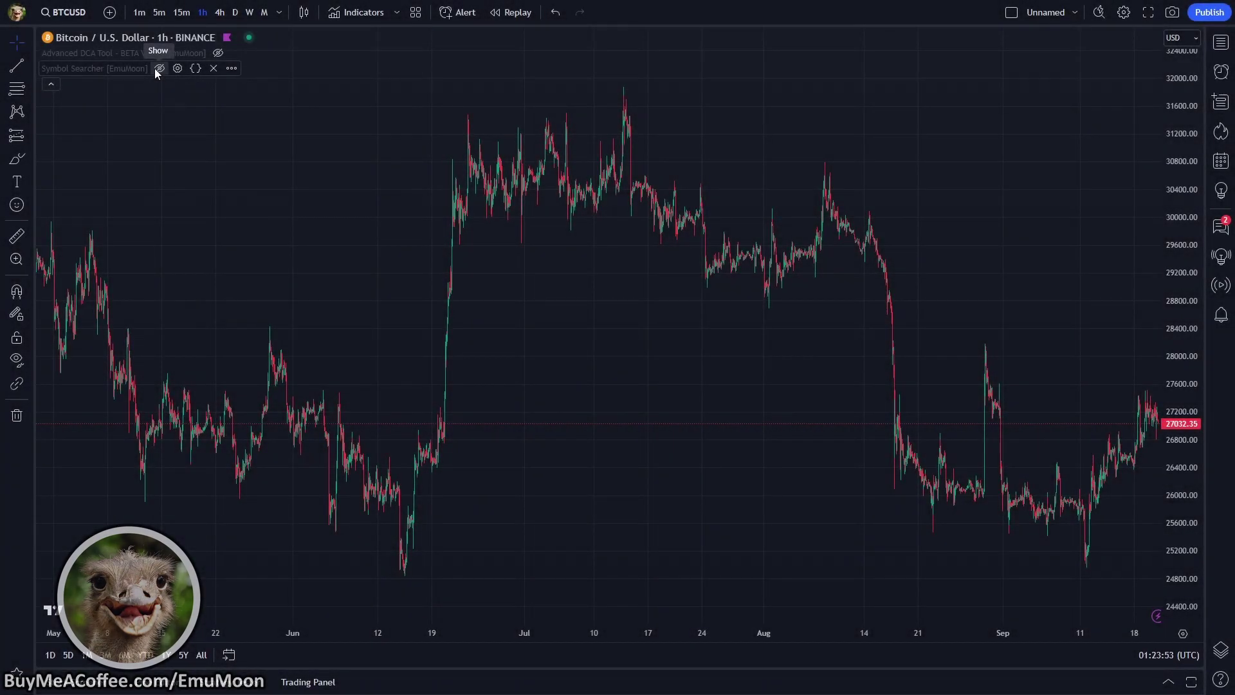
Unhide Symbol Searcher and turn on Enable Copy & Paste in its inputs.
left_click(158, 69)
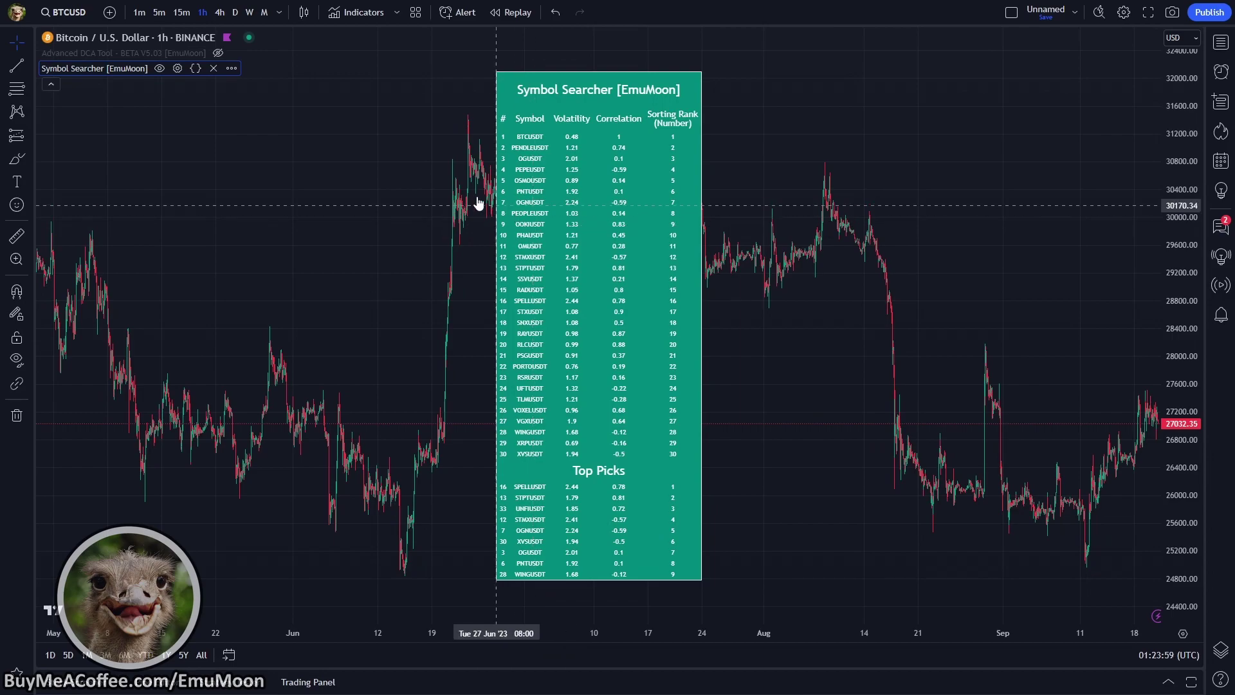
left_click(178, 68)
scroll(533, 313, "down", 5)
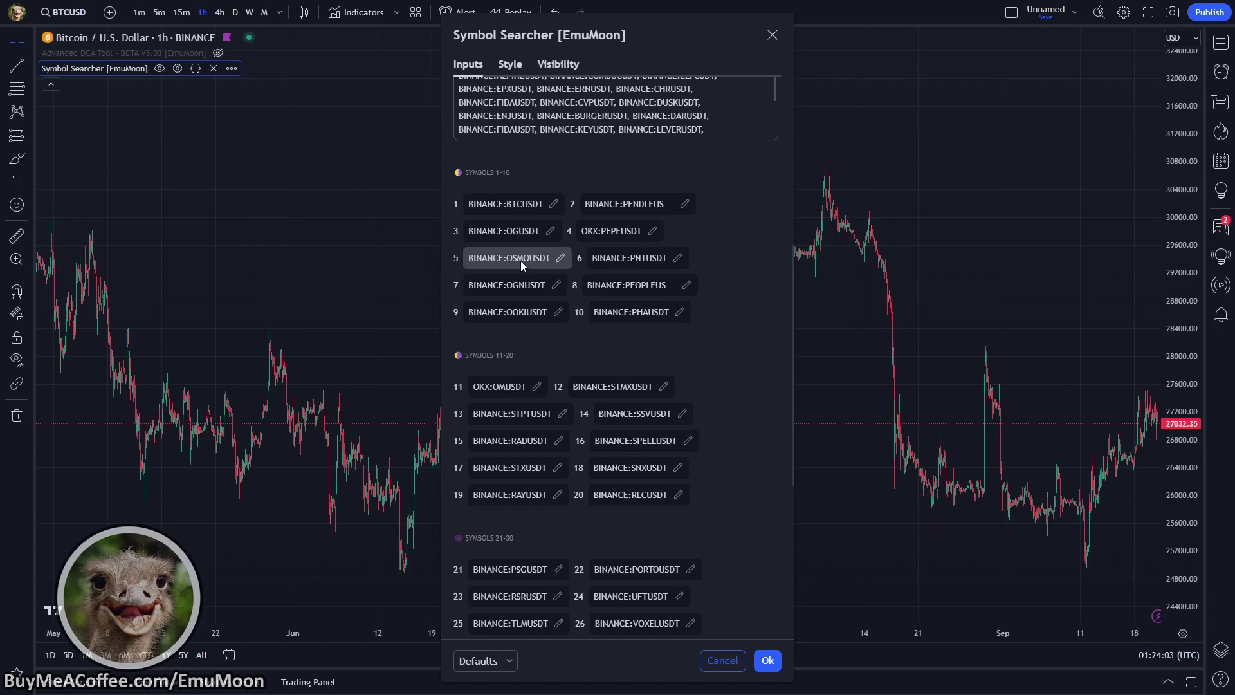
scroll(631, 366, "up", 5)
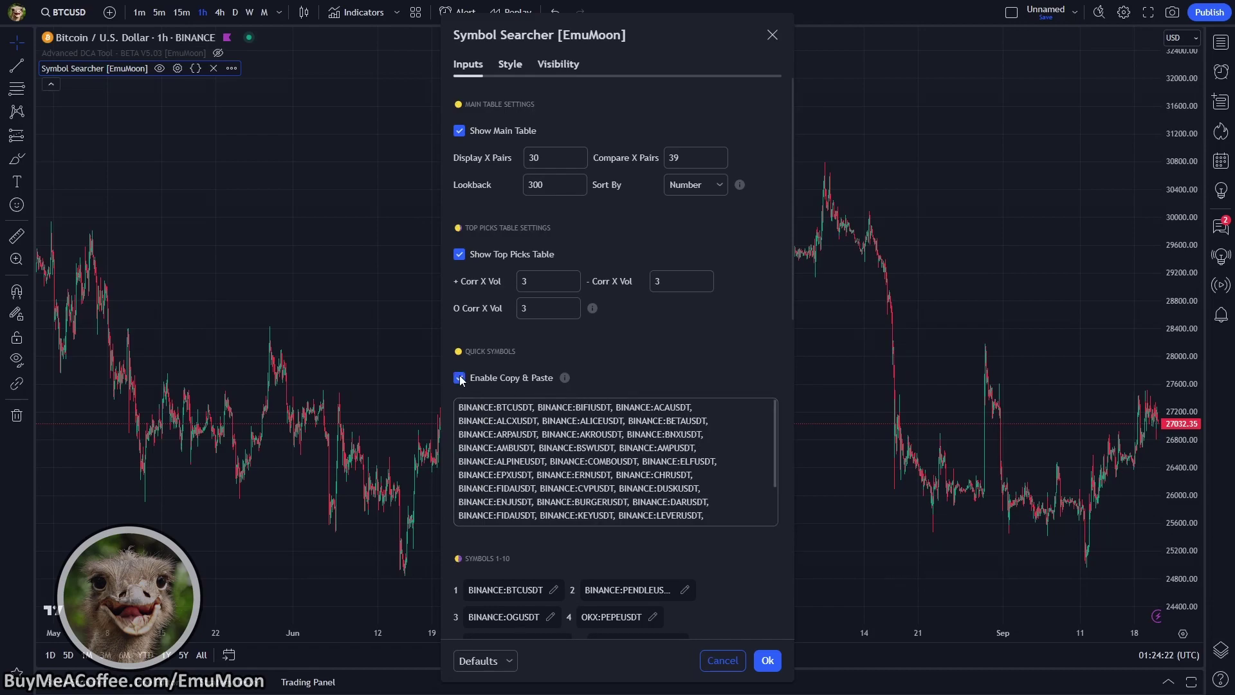
left_click(420, 328)
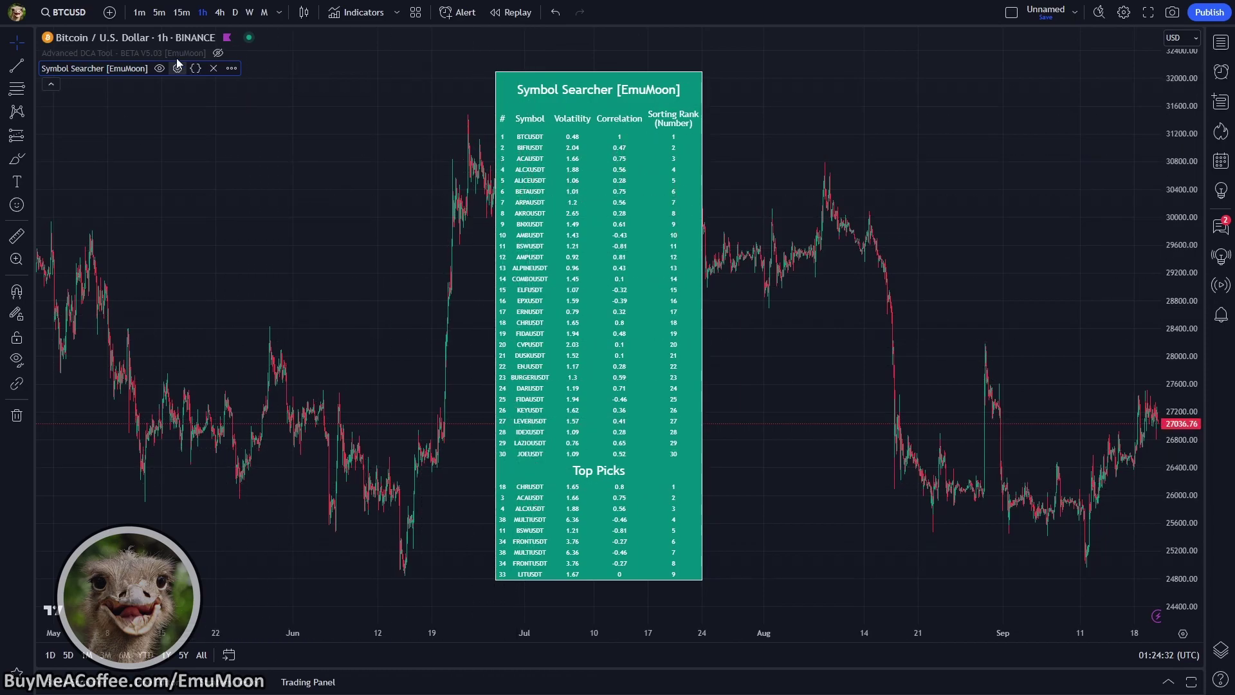
Switch the chart to CHRUSDT Bybit perpetual, unhide the DCA tool, and enlarge the chart.
left_click(59, 14)
type("c")
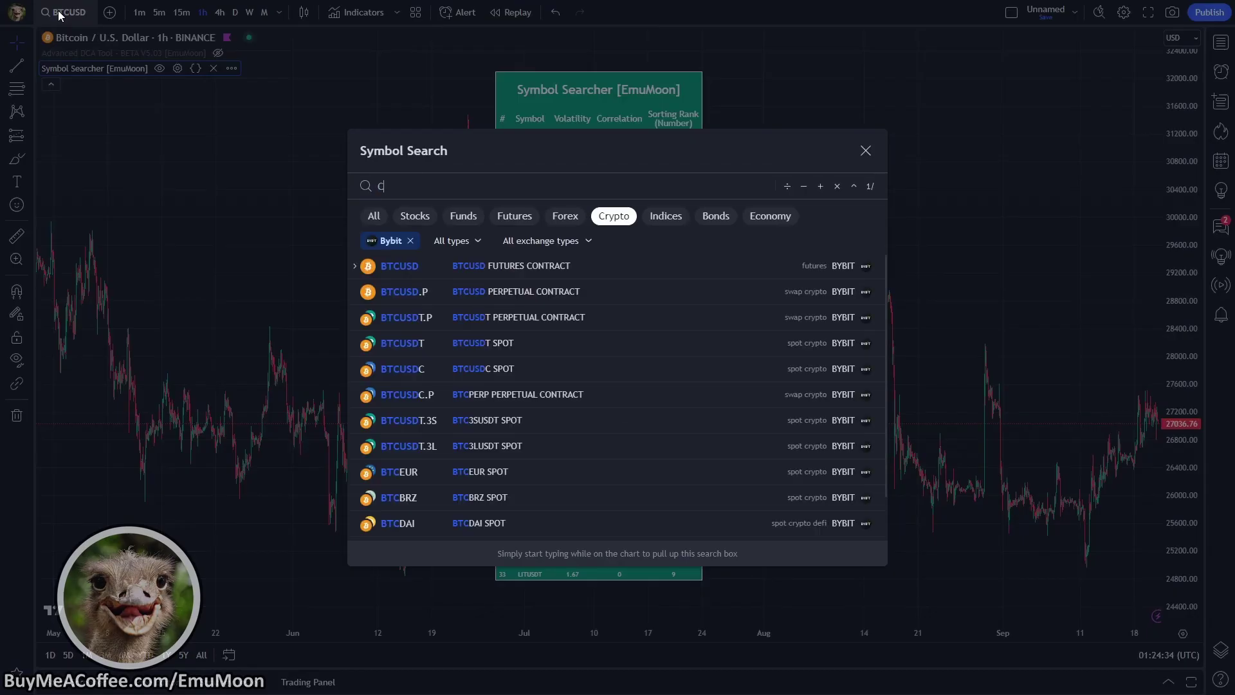
type("hr")
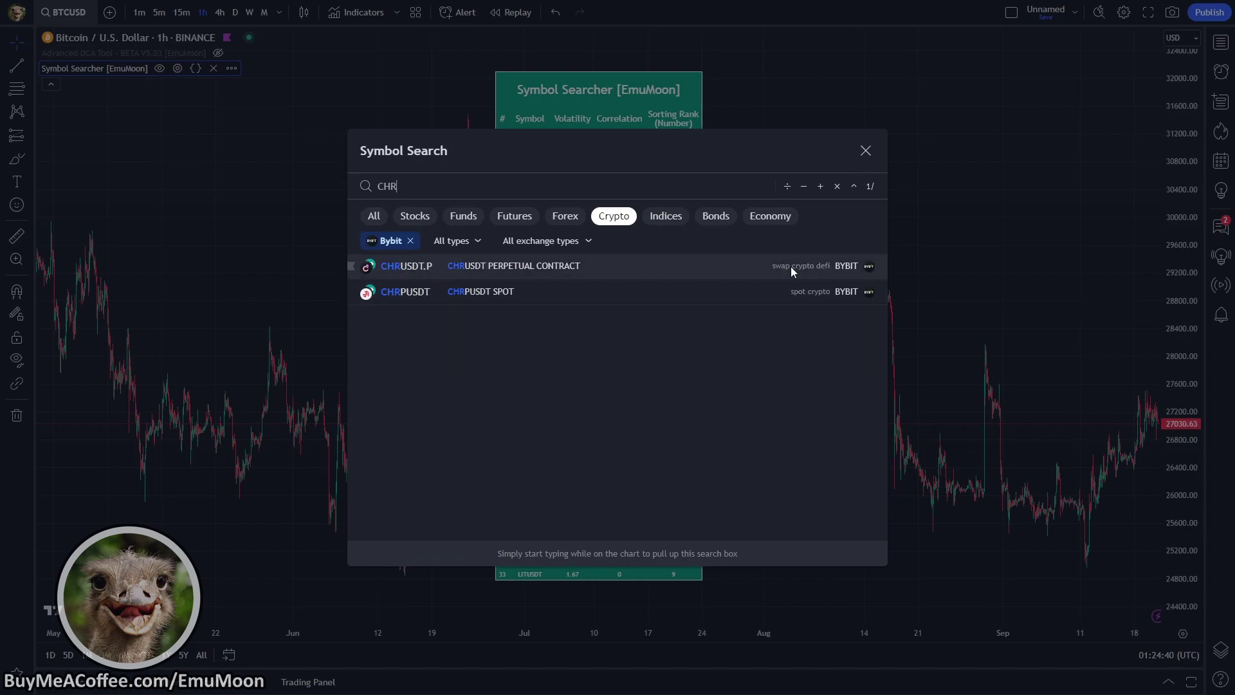
left_click(461, 269)
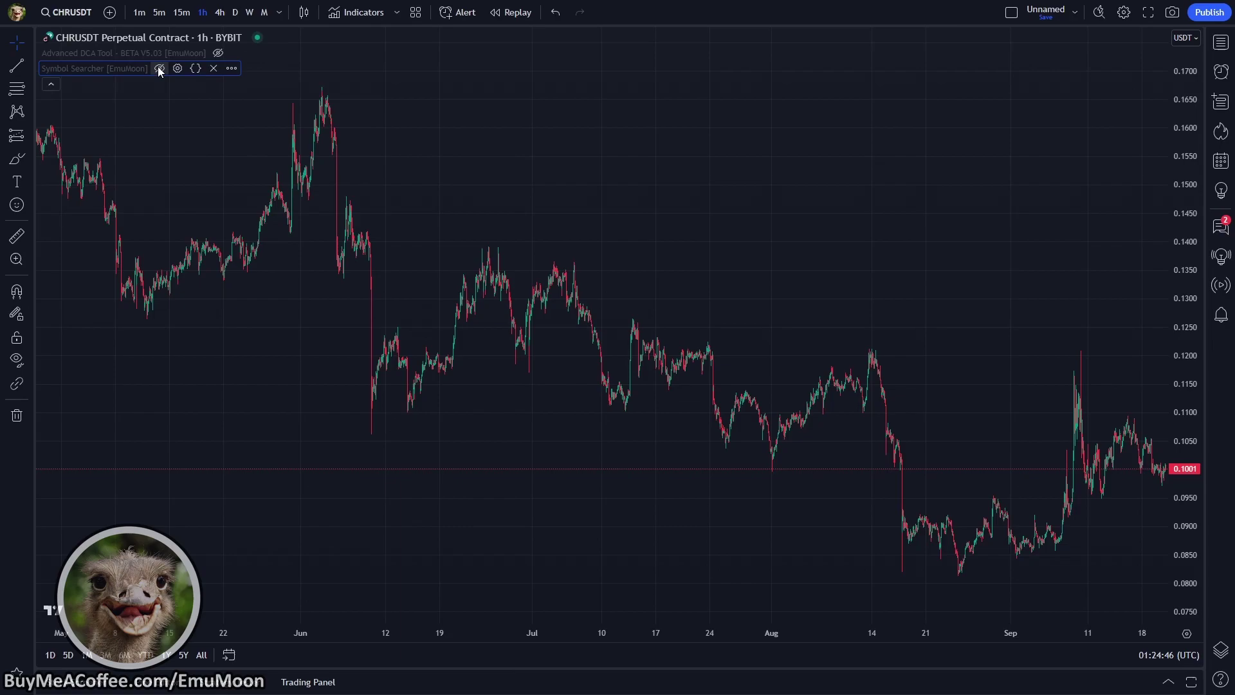
left_click(218, 53)
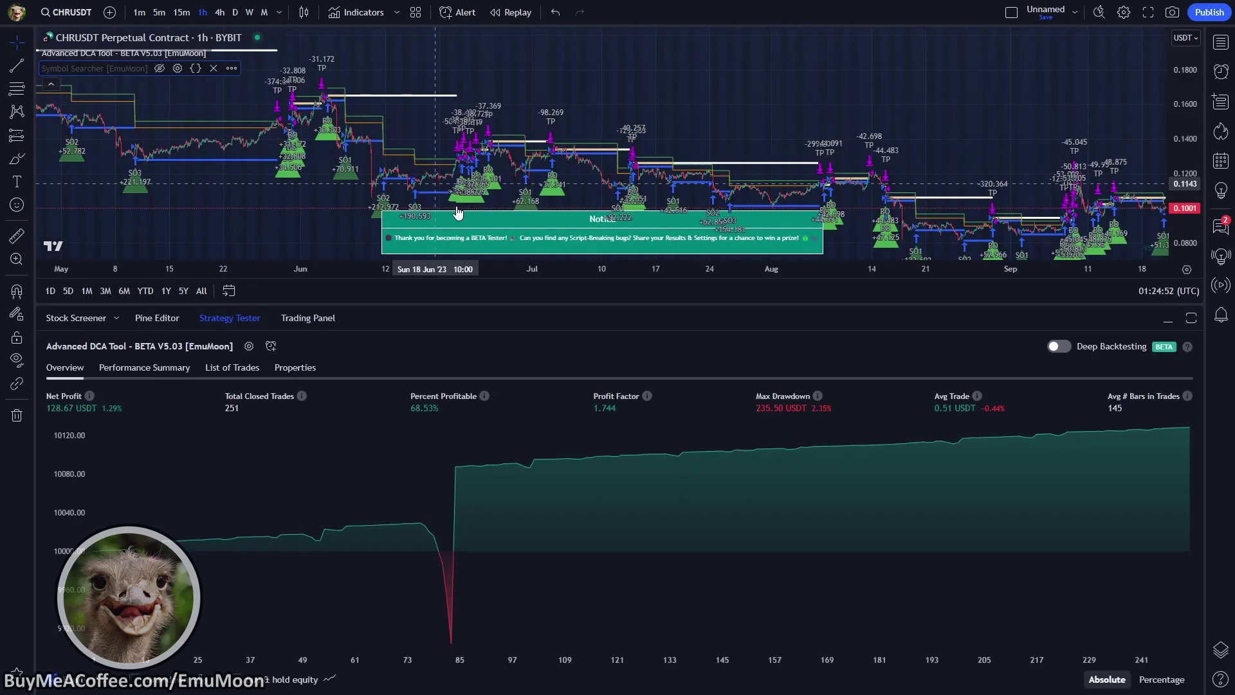
left_click_drag(618, 304, 643, 371)
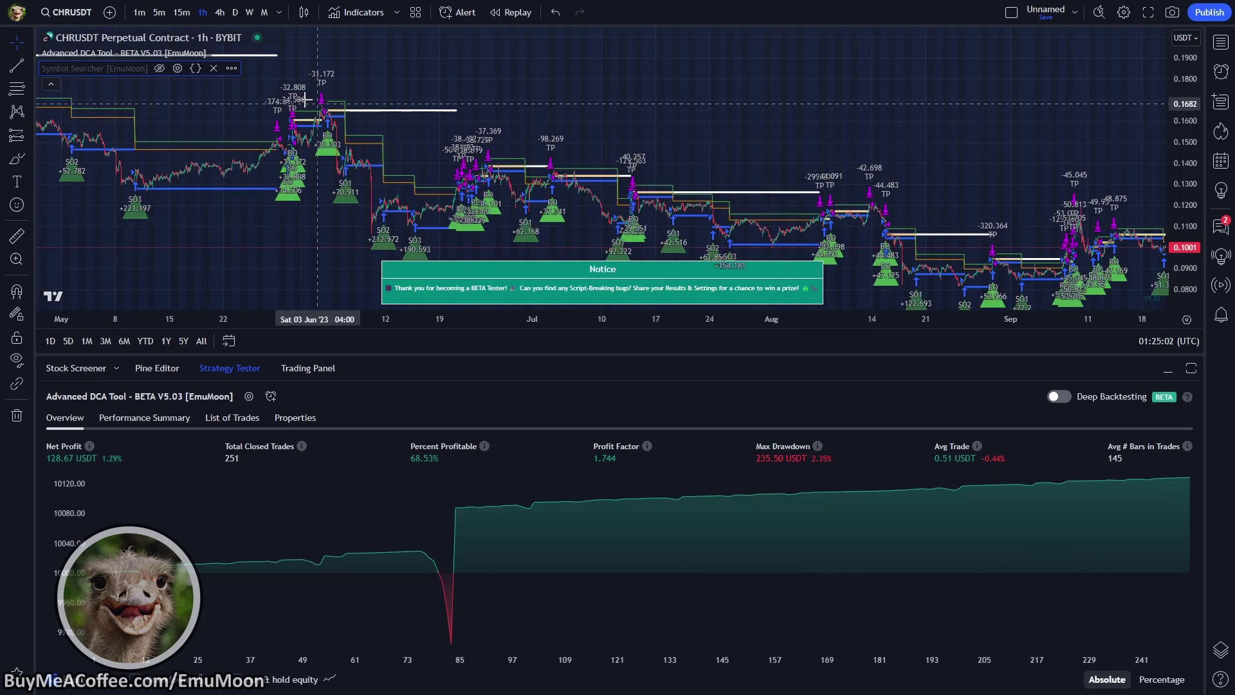
Set the DCA tool's Statistics Tables option to Trading Statistics.
left_click(235, 54)
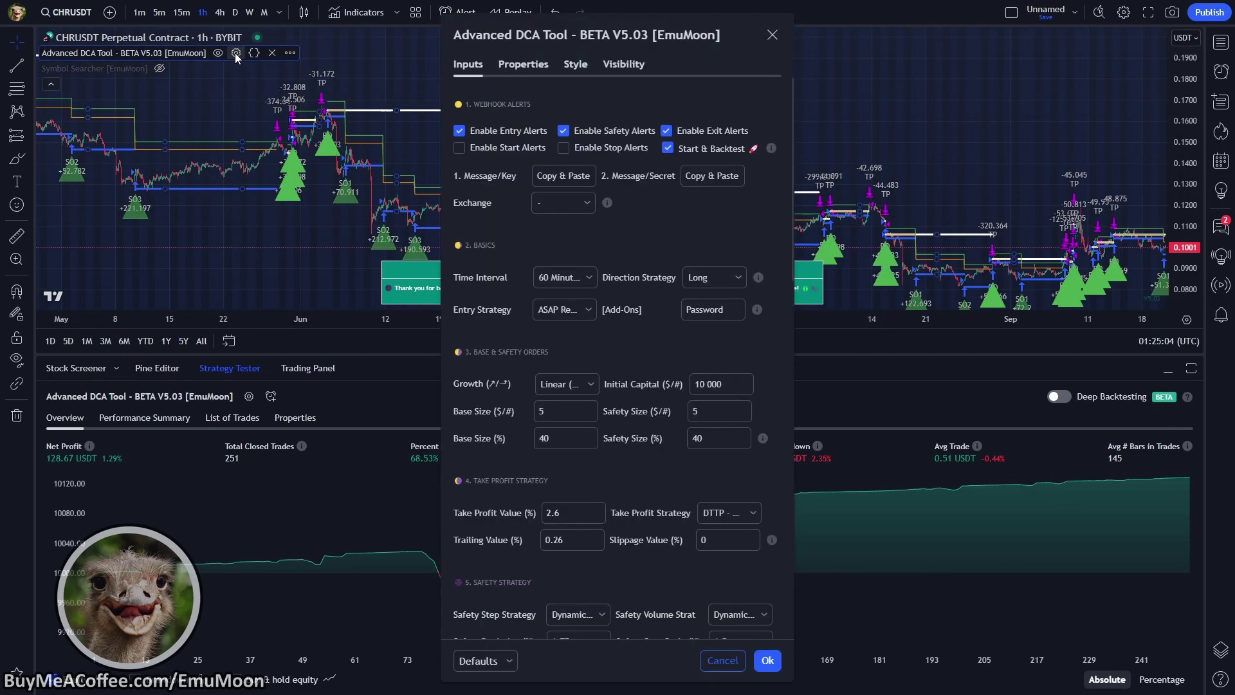
scroll(569, 322, "down", 10)
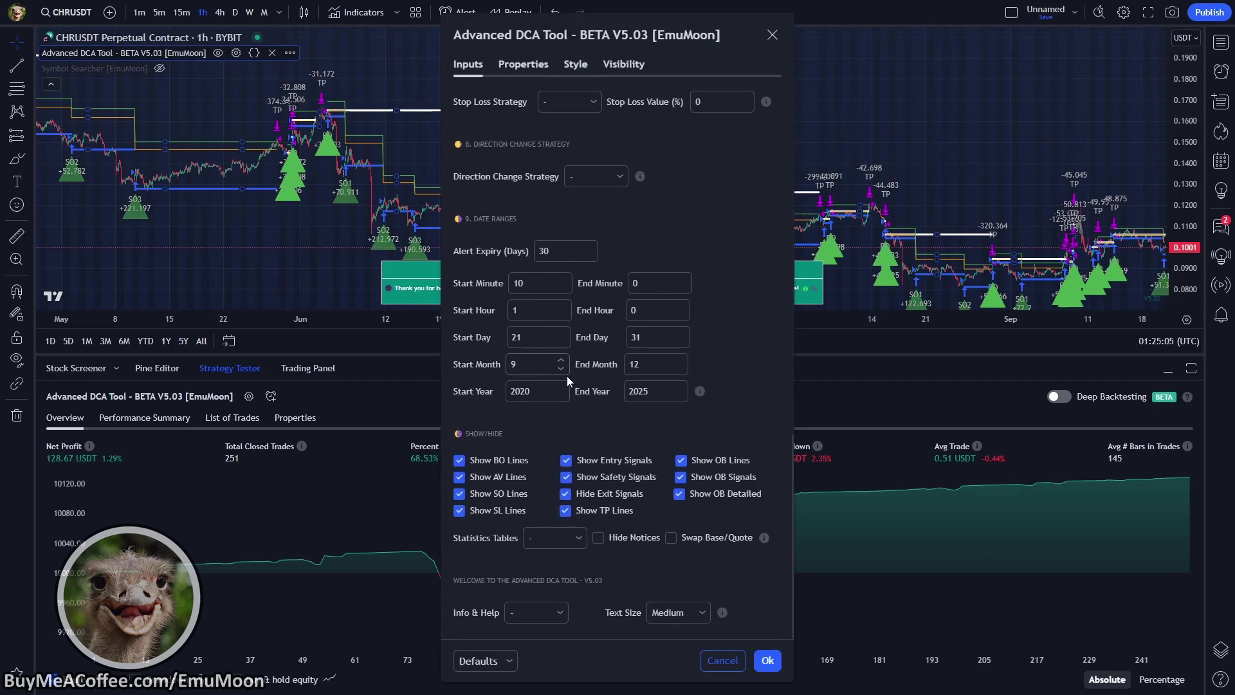
left_click(544, 539)
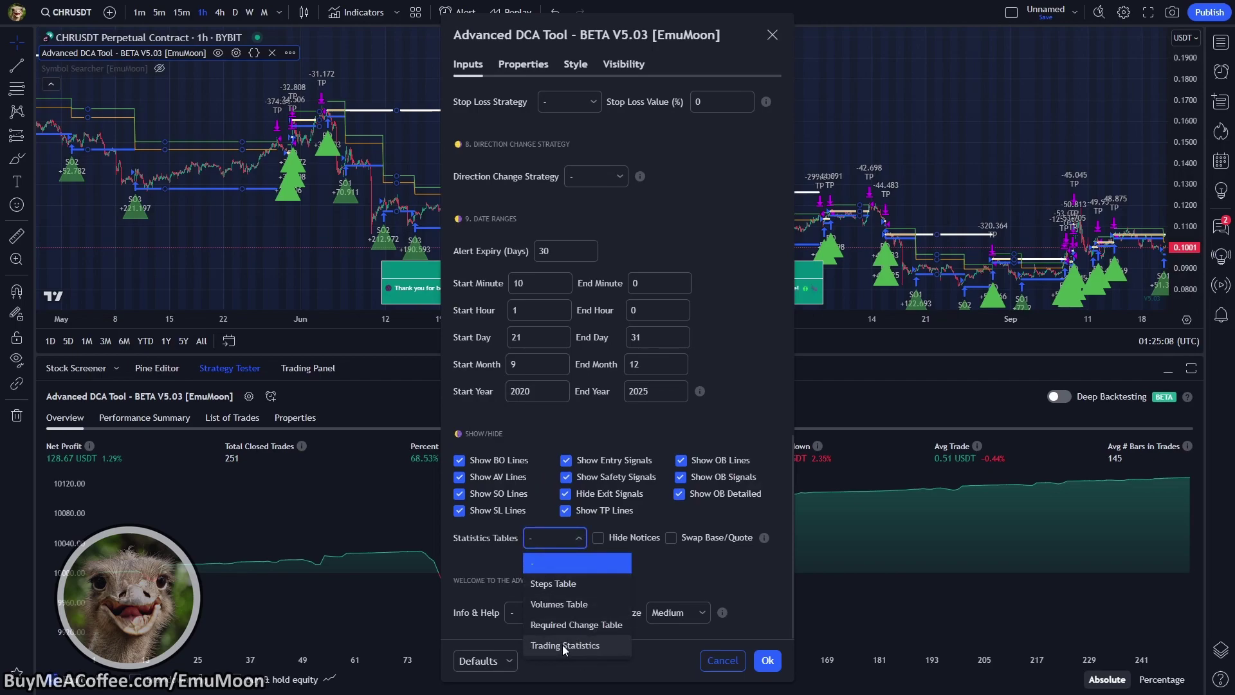
left_click(562, 645)
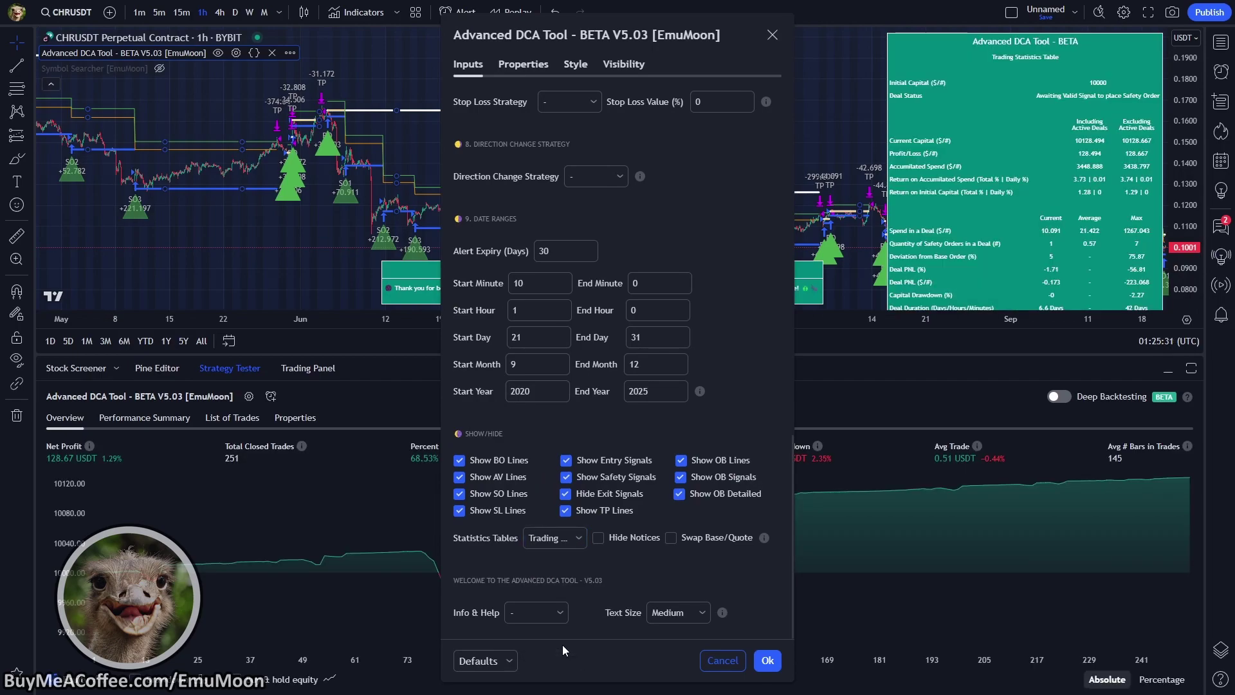
left_click(775, 660)
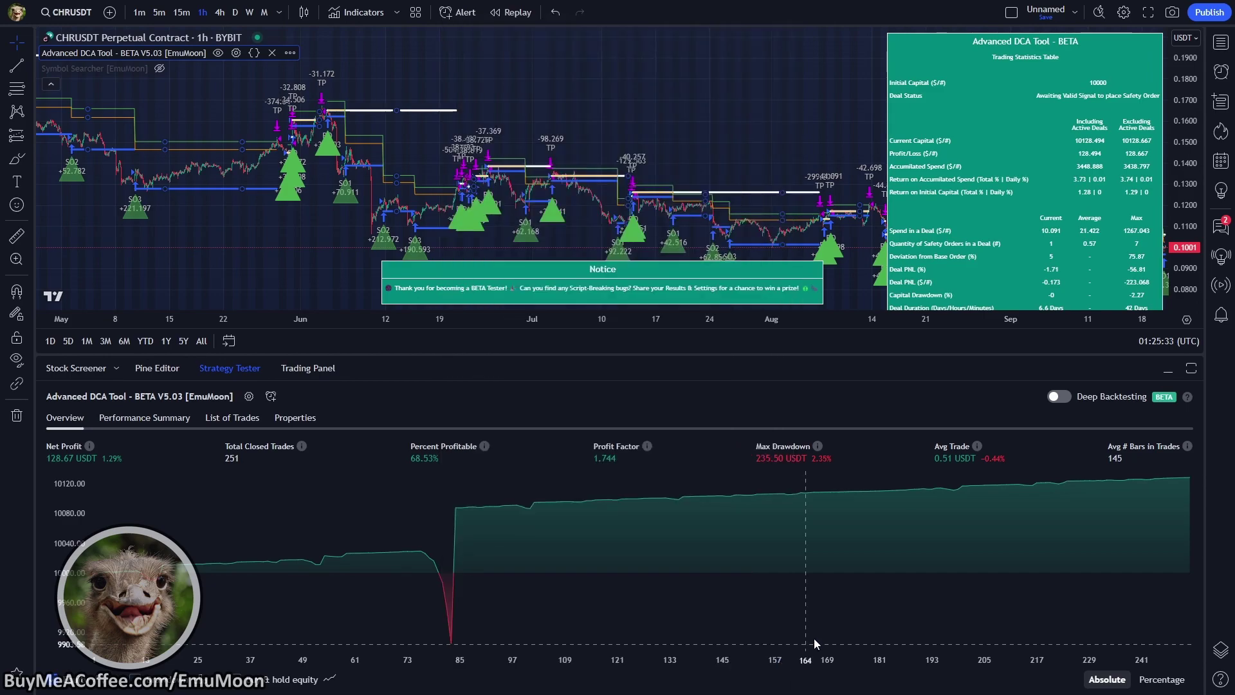
Collapse the backtest results panel and pan to the Aug–Oct dates.
left_click_drag(875, 356, 990, 539)
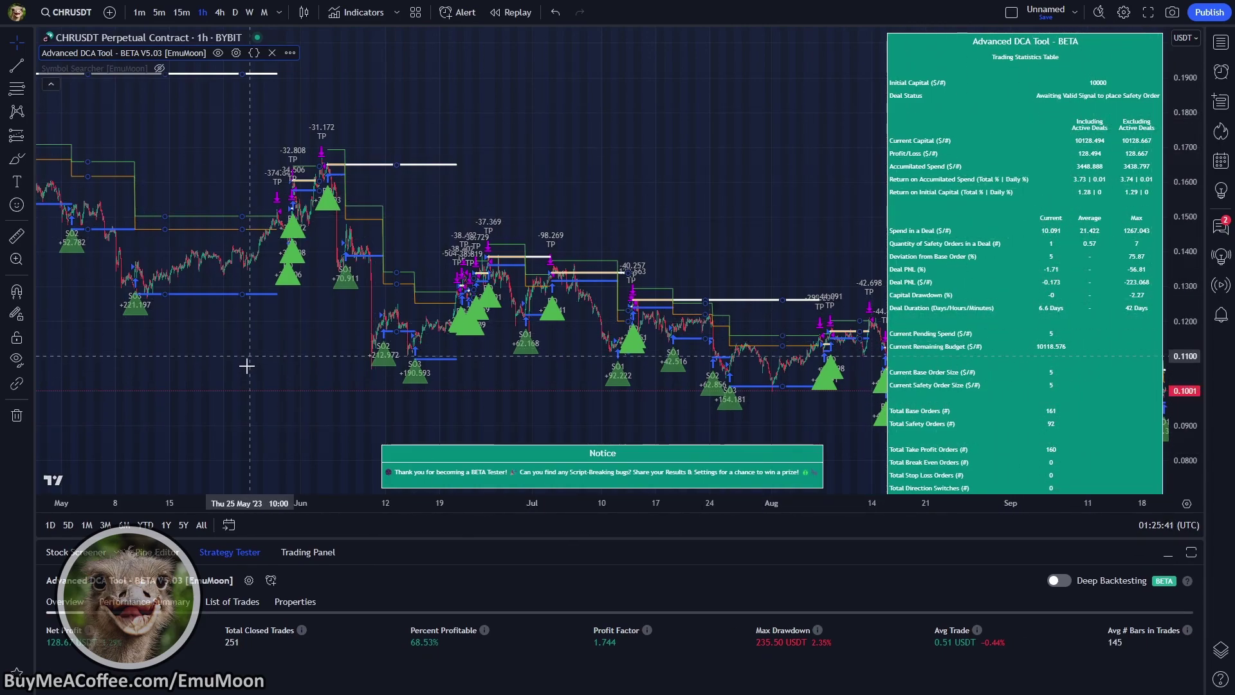
left_click(1167, 555)
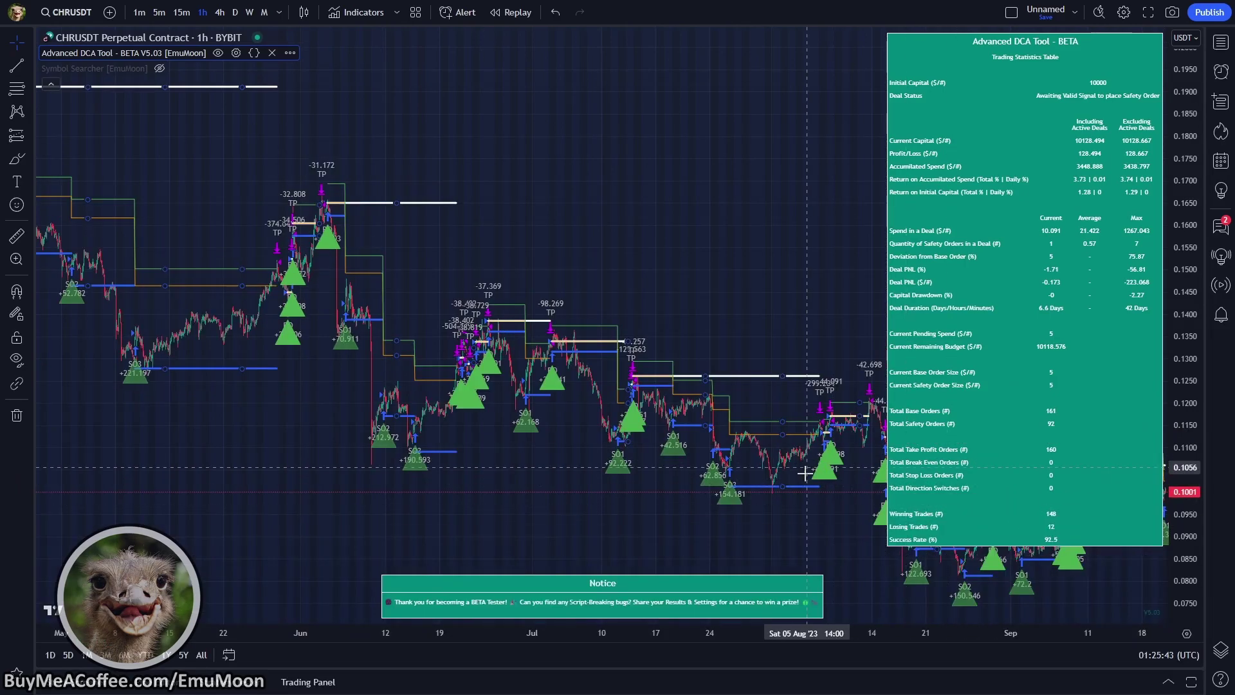
left_click_drag(733, 512, 844, 452)
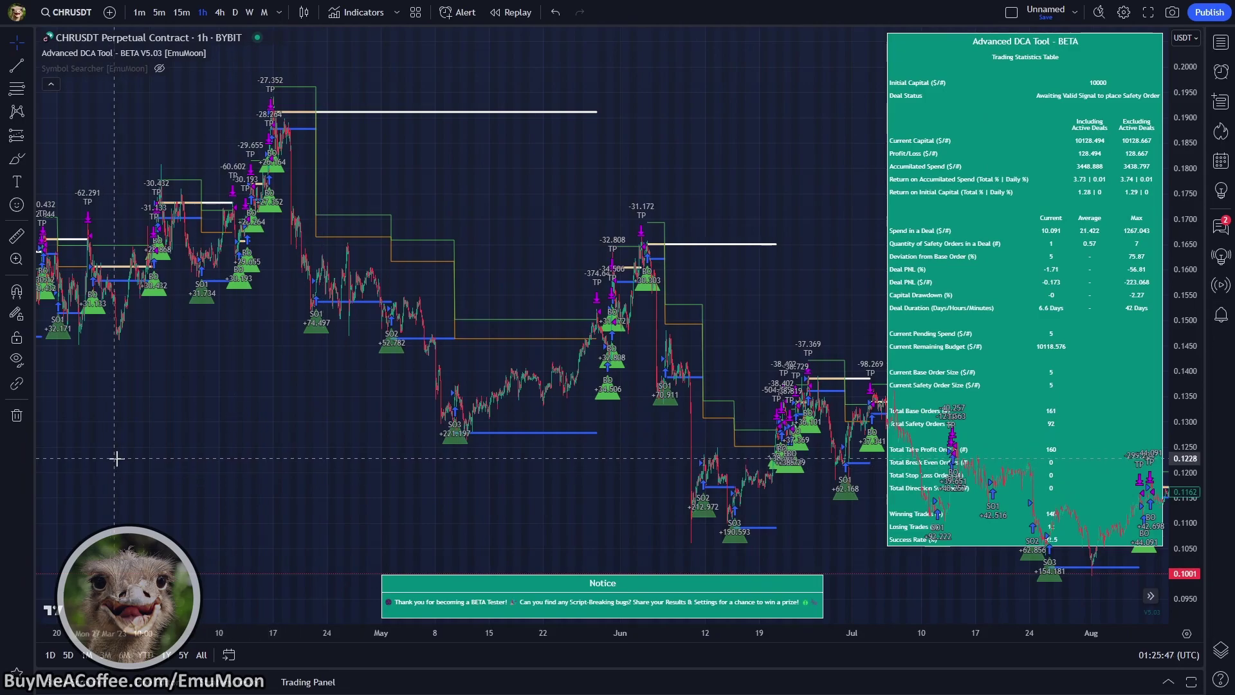
left_click_drag(116, 460, 781, 466)
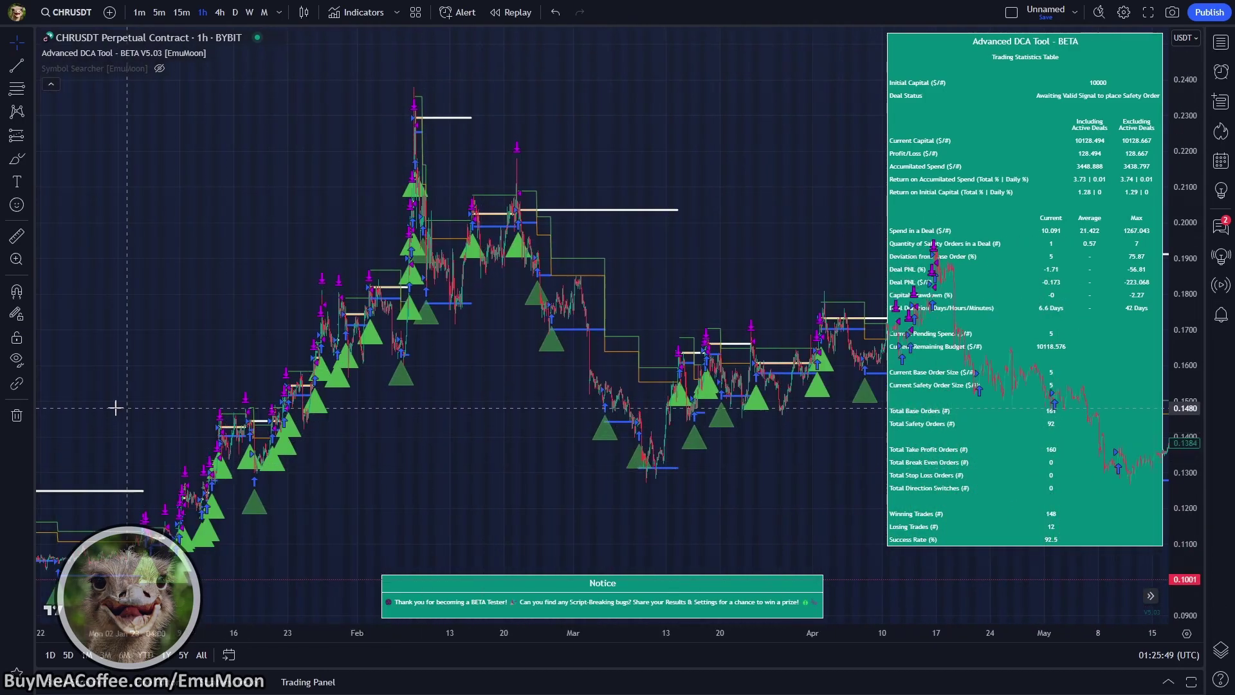
left_click_drag(116, 408, 717, 383)
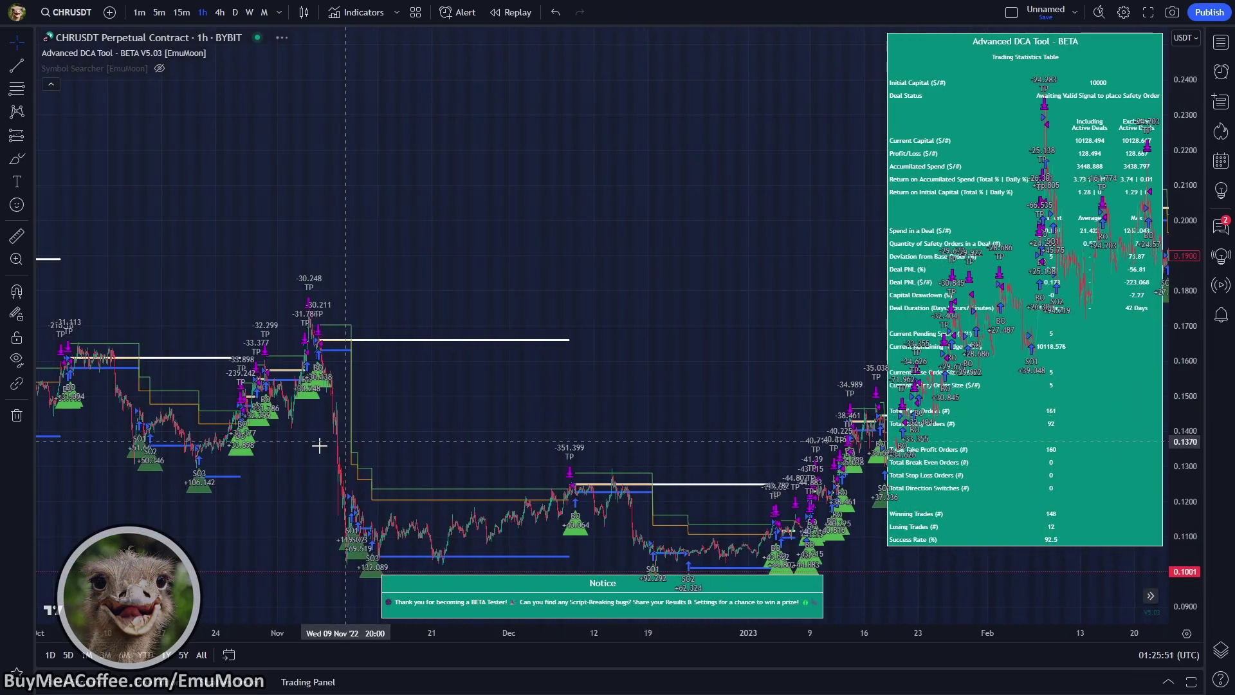
left_click_drag(171, 500, 758, 482)
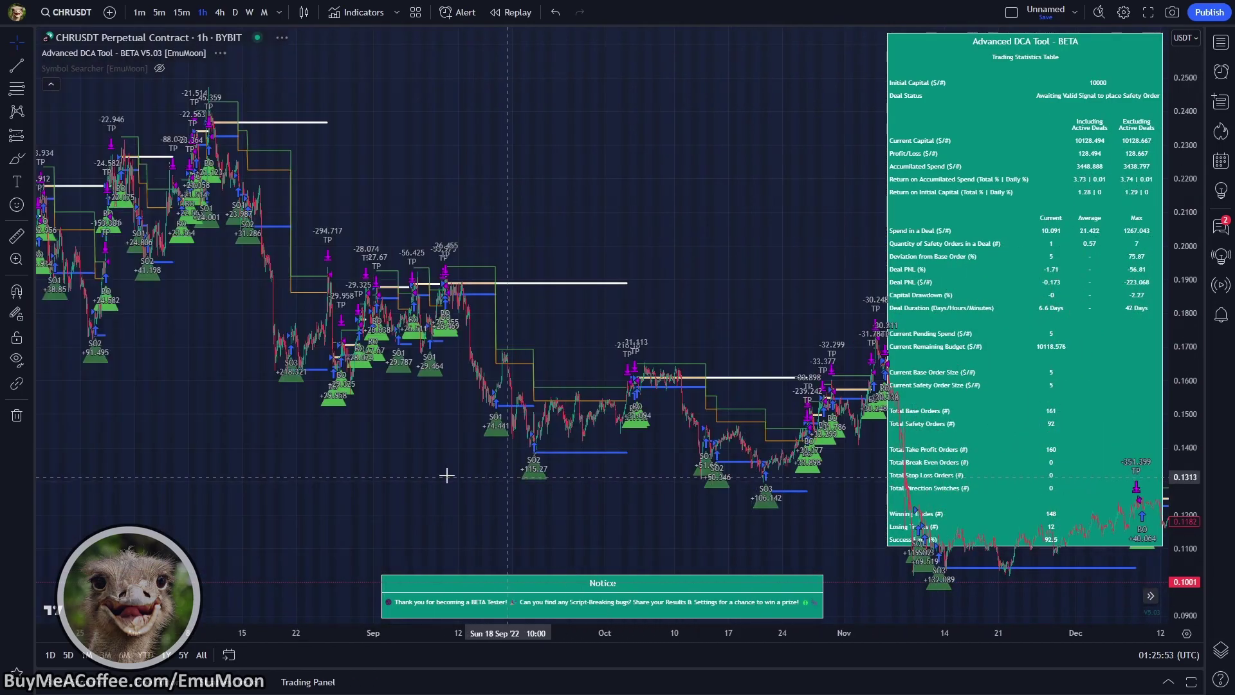
left_click_drag(116, 543, 669, 469)
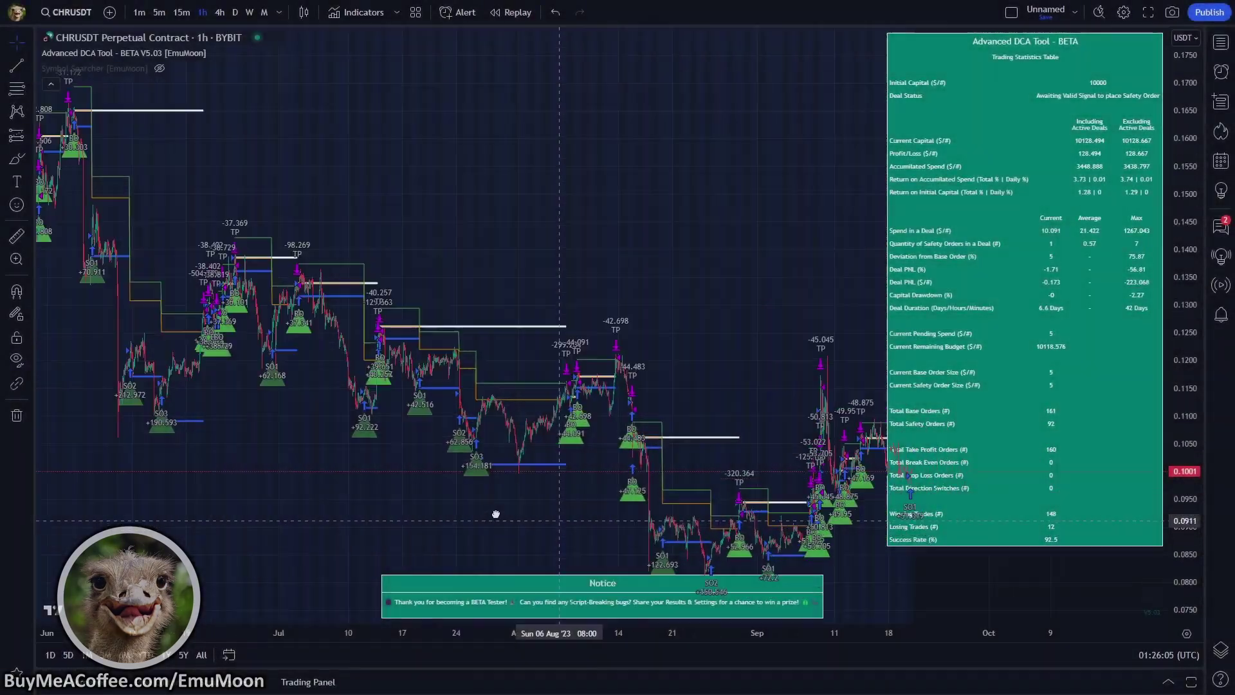
scroll(692, 507, "up", 3)
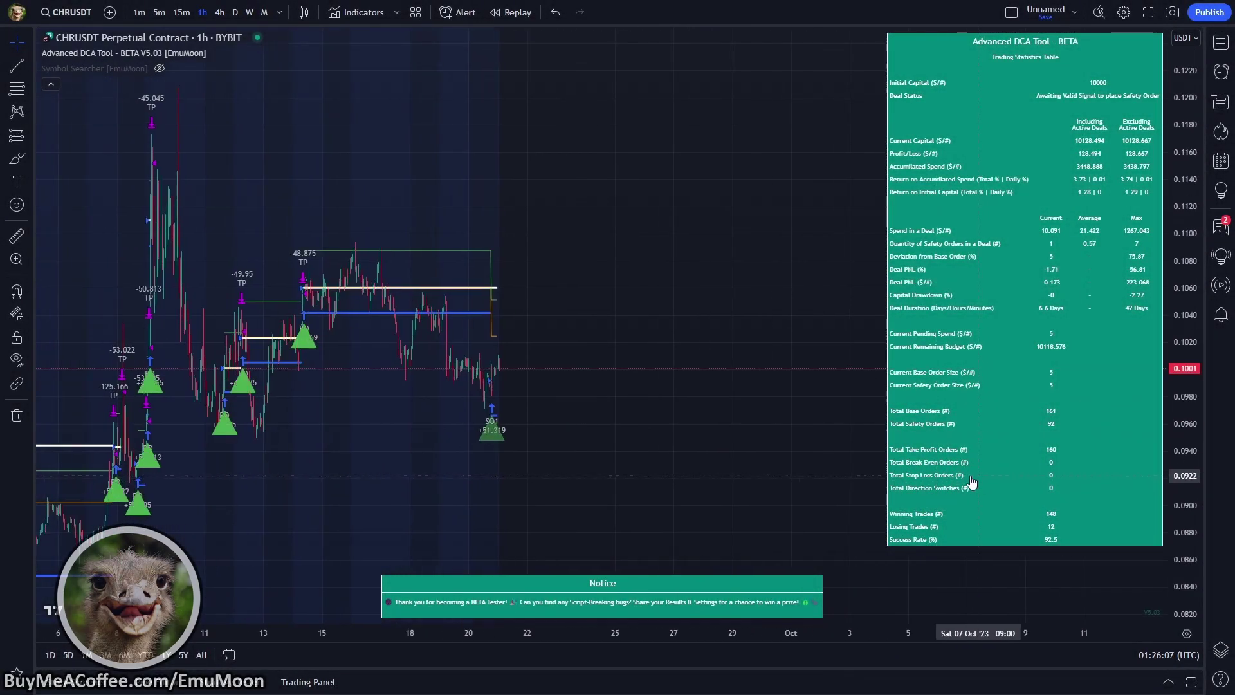
scroll(602, 489, "up", 4)
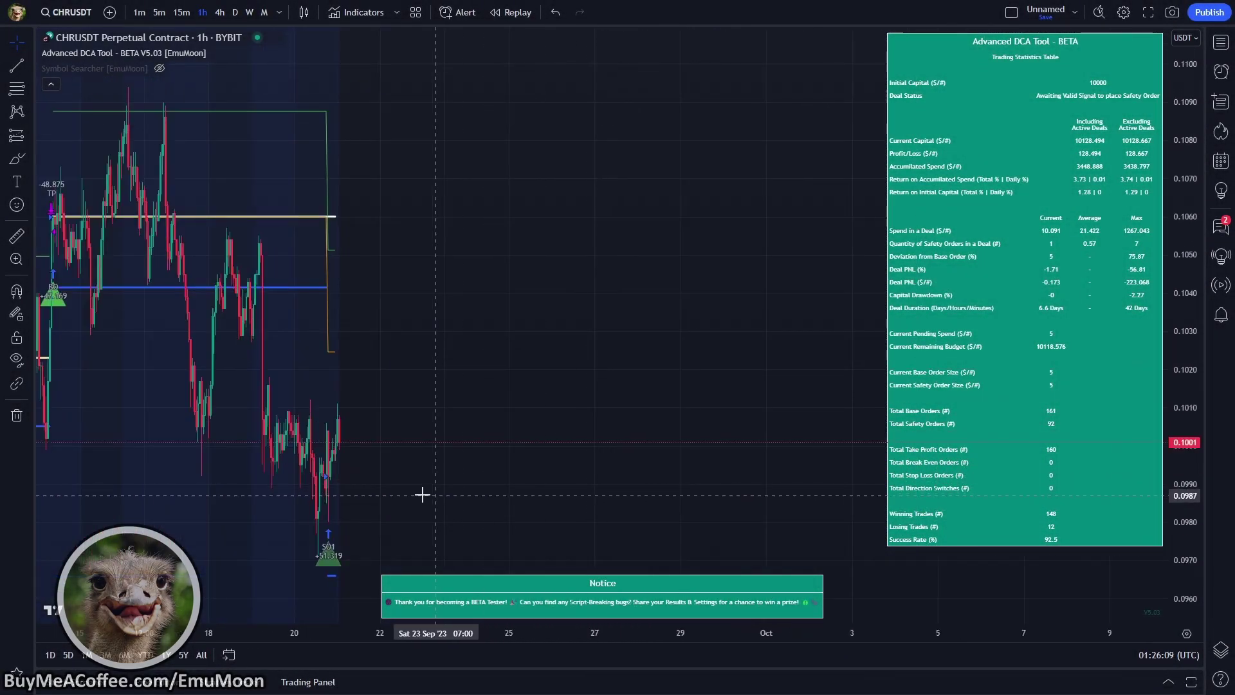
scroll(716, 496, "down", 5)
left_click_drag(557, 491, 670, 496)
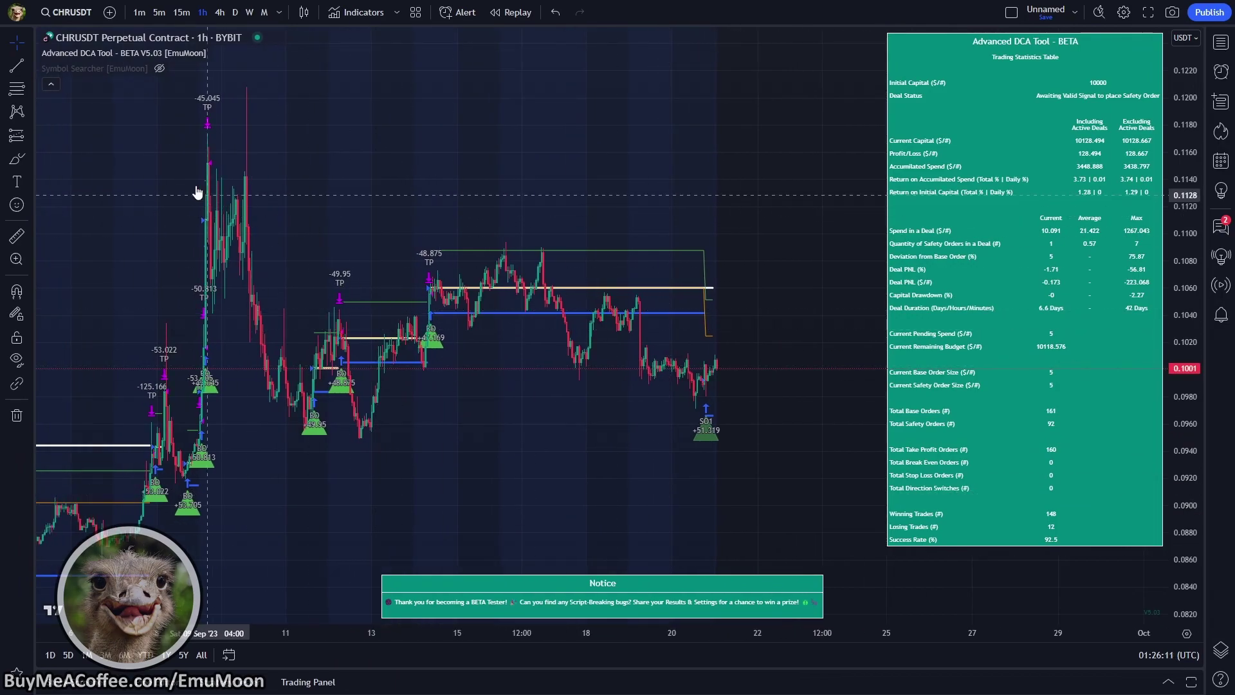
Switch the chart to 1m and set the DCA tool's Time Interval to 1 Minute.
left_click(139, 14)
left_click(235, 53)
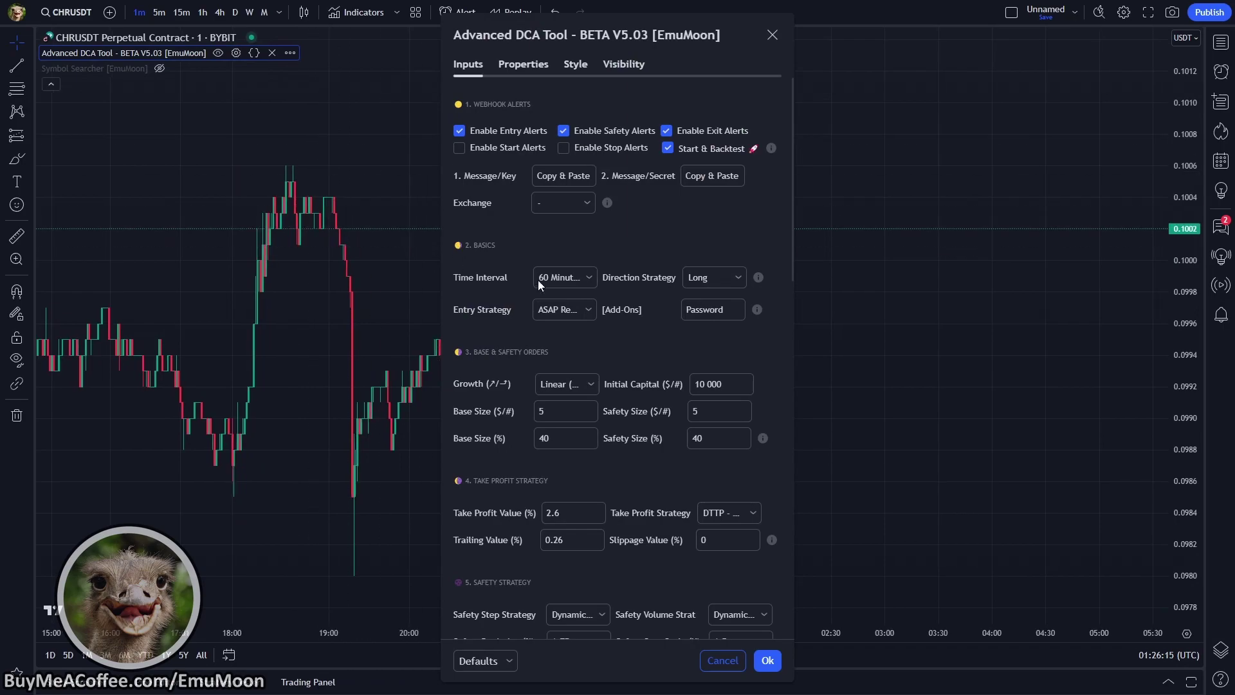
left_click(570, 279)
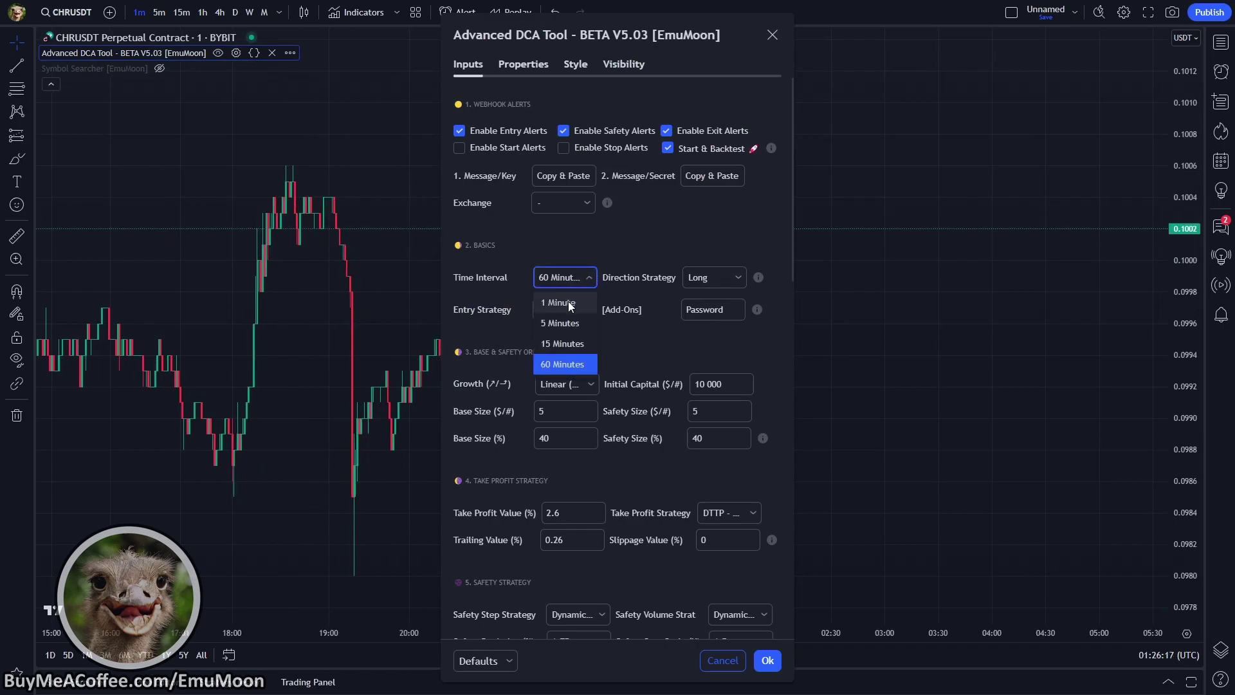
left_click(569, 302)
left_click(403, 206)
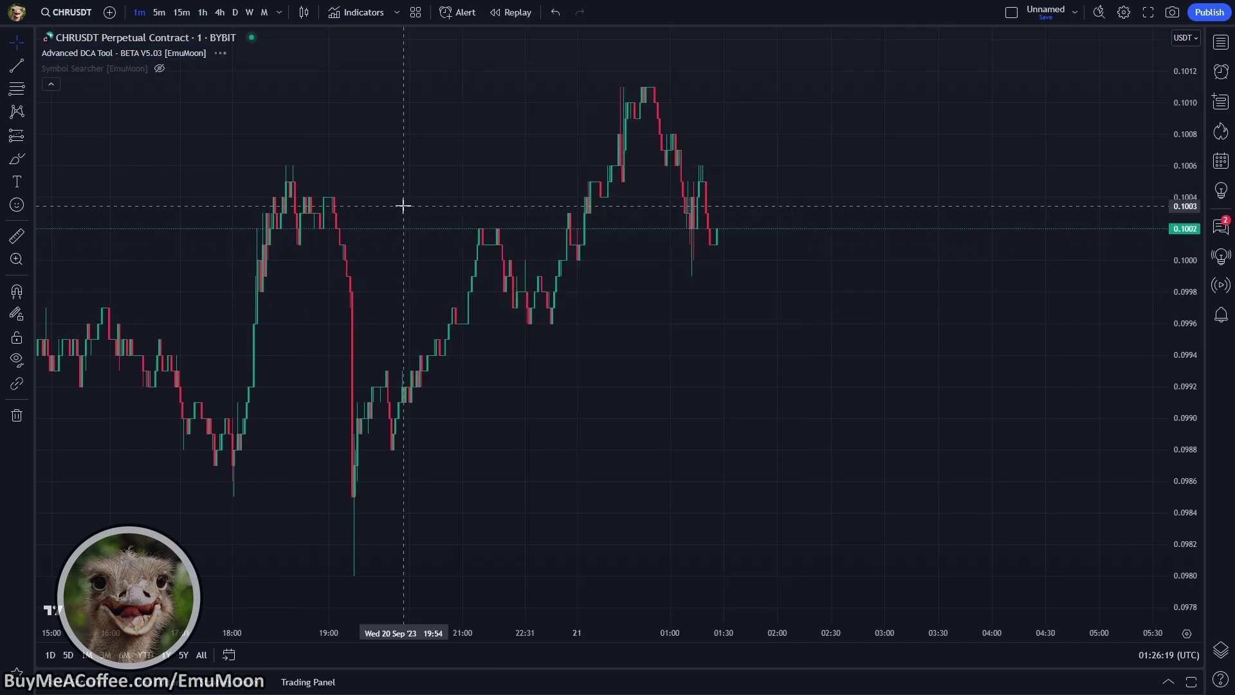
Pan and zoom the chart to the latest bars on 21 Sep.
scroll(697, 268, "down", 8)
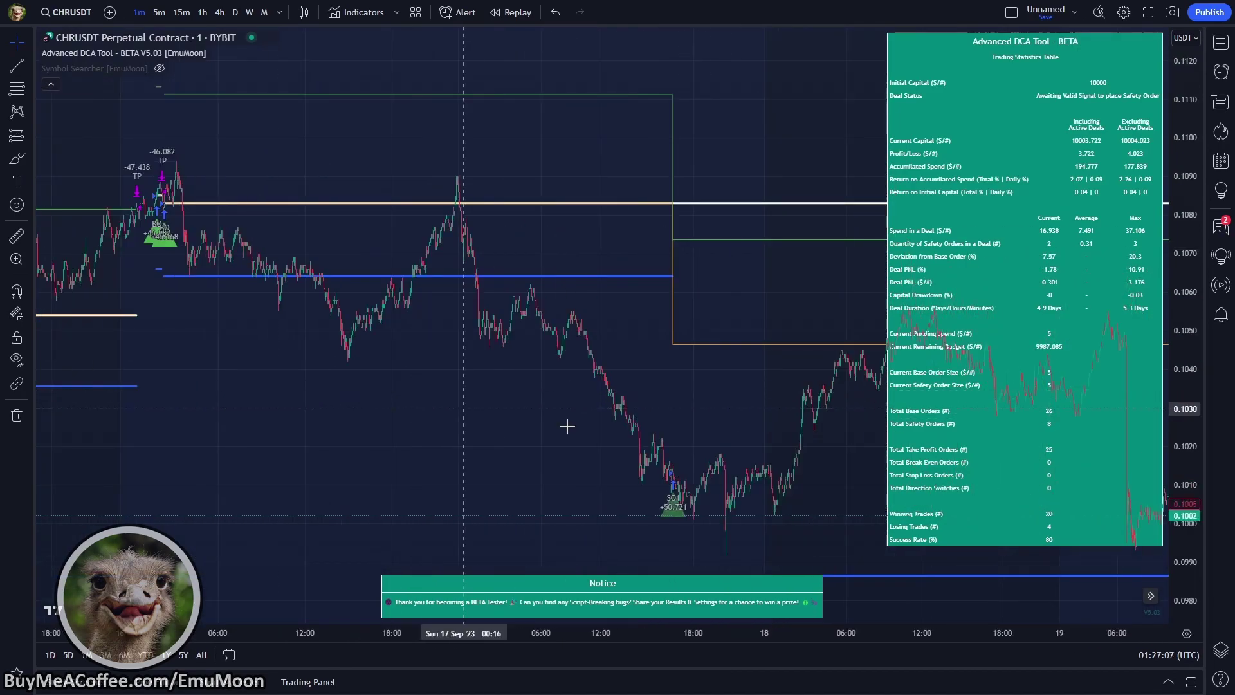
left_click_drag(566, 427, 102, 397)
left_click_drag(582, 444, 362, 430)
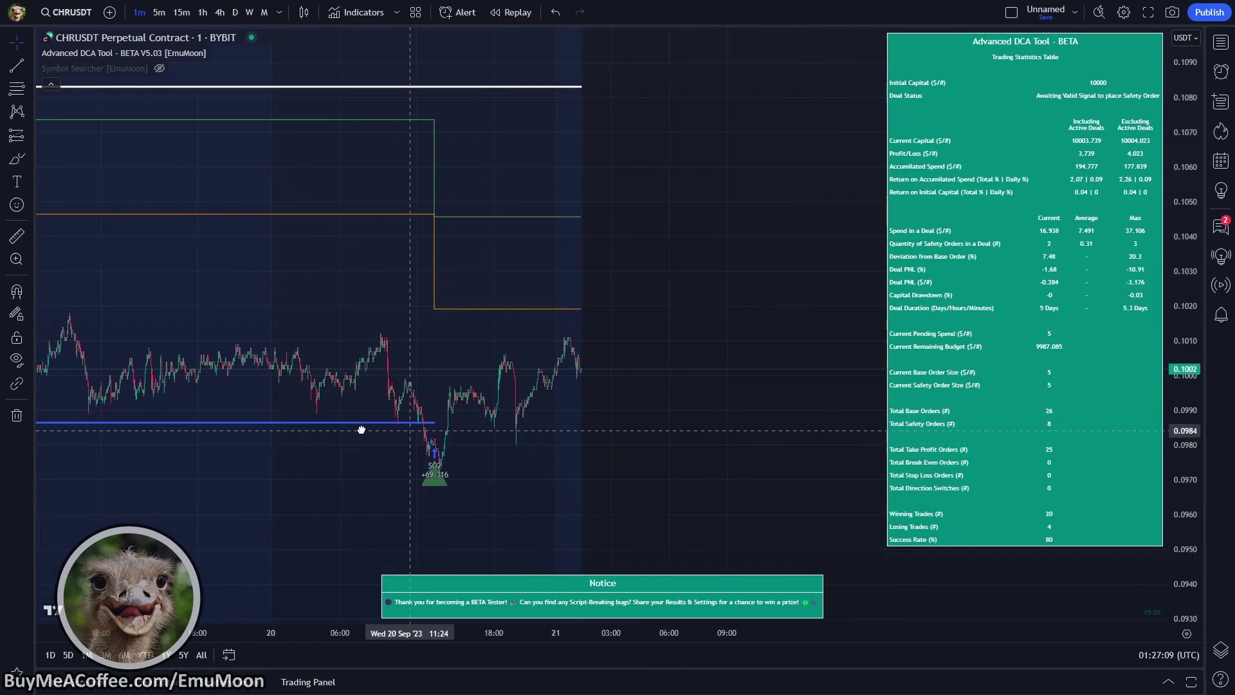
scroll(523, 392, "up", 10)
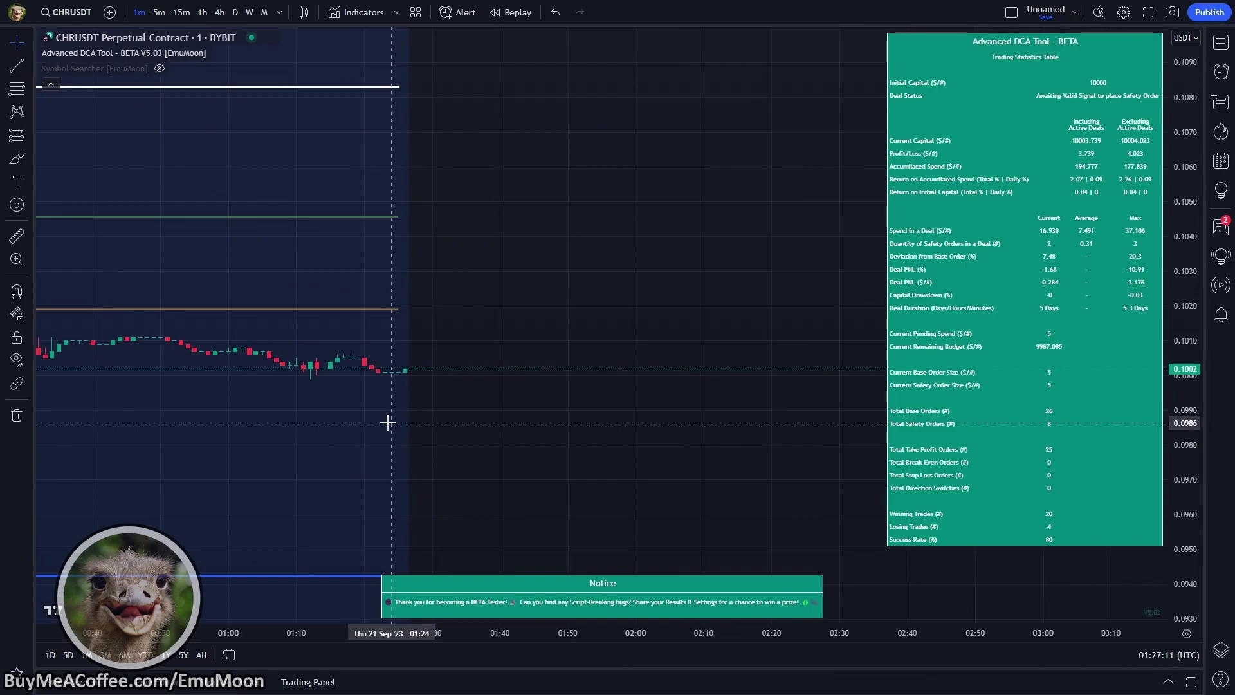
scroll(392, 422, "up", 4)
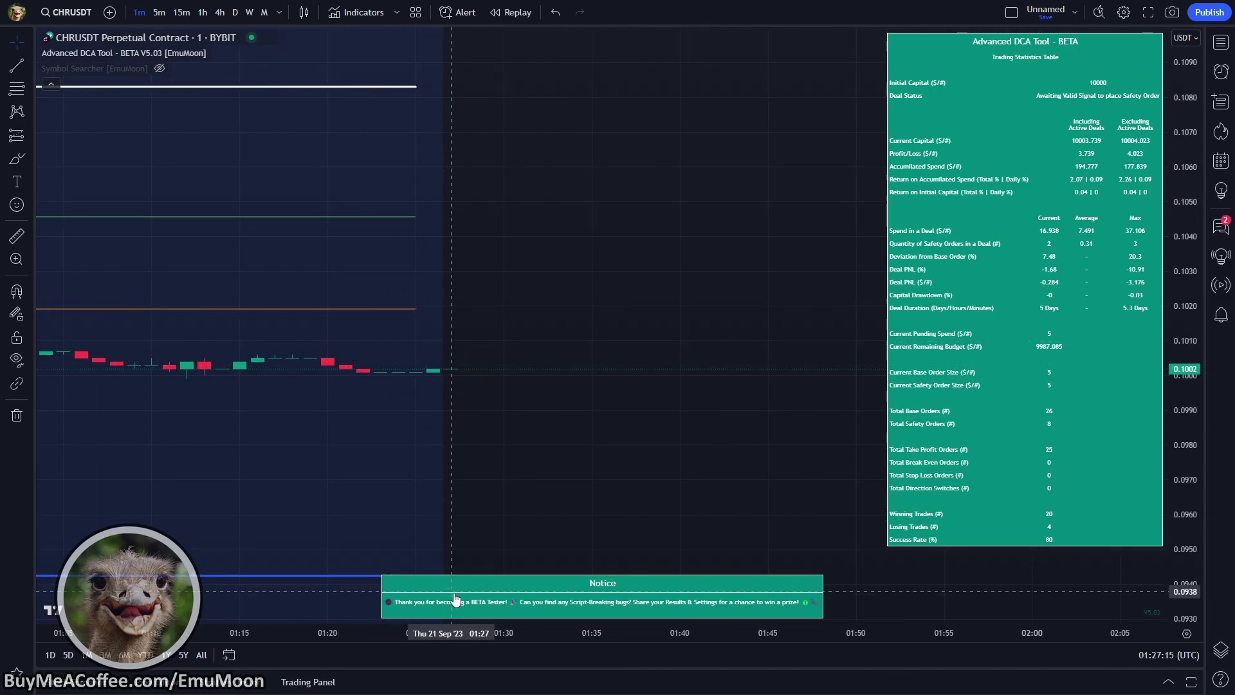
Set the DCA tool's Start Minute to 37 and pan the chart to earlier hours.
left_click(238, 52)
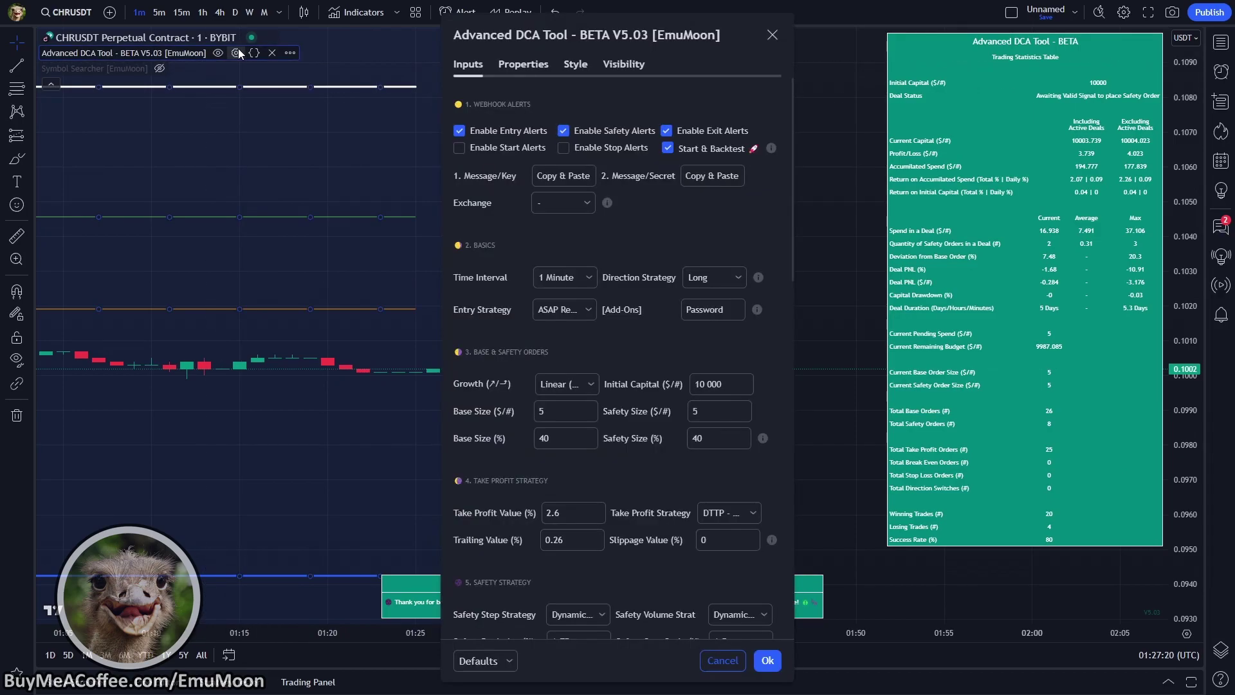
scroll(627, 423, "down", 10)
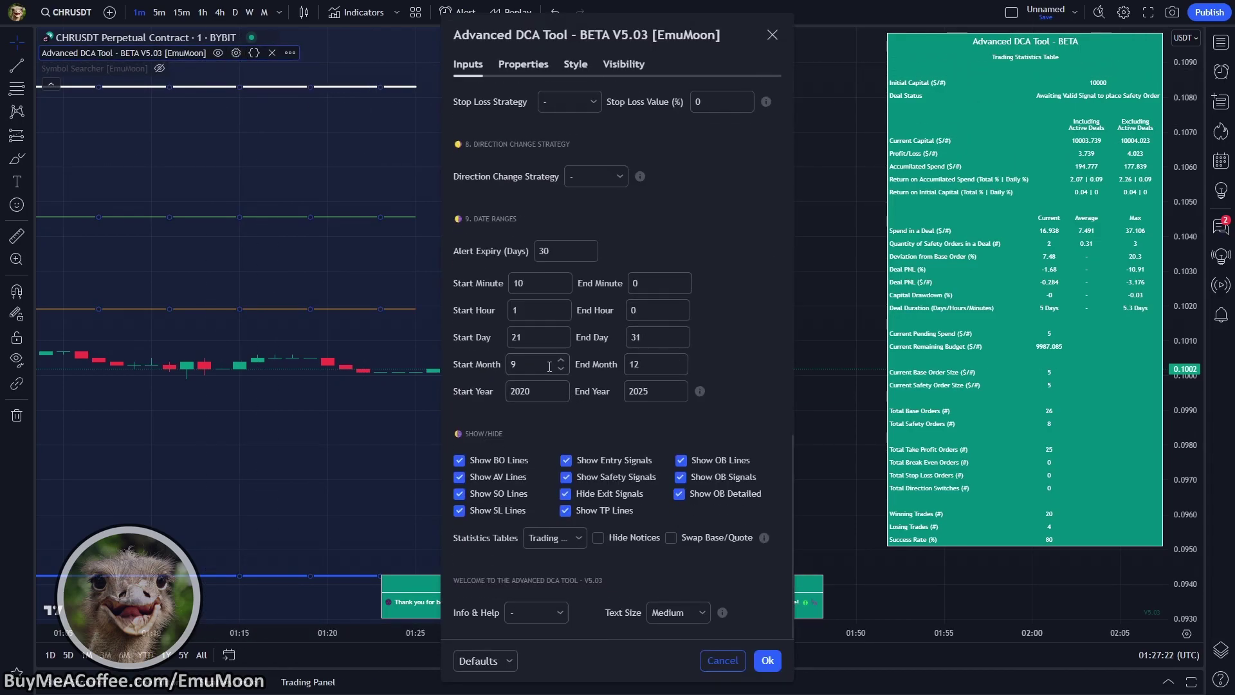
double_click(540, 290)
type("37")
left_click(768, 660)
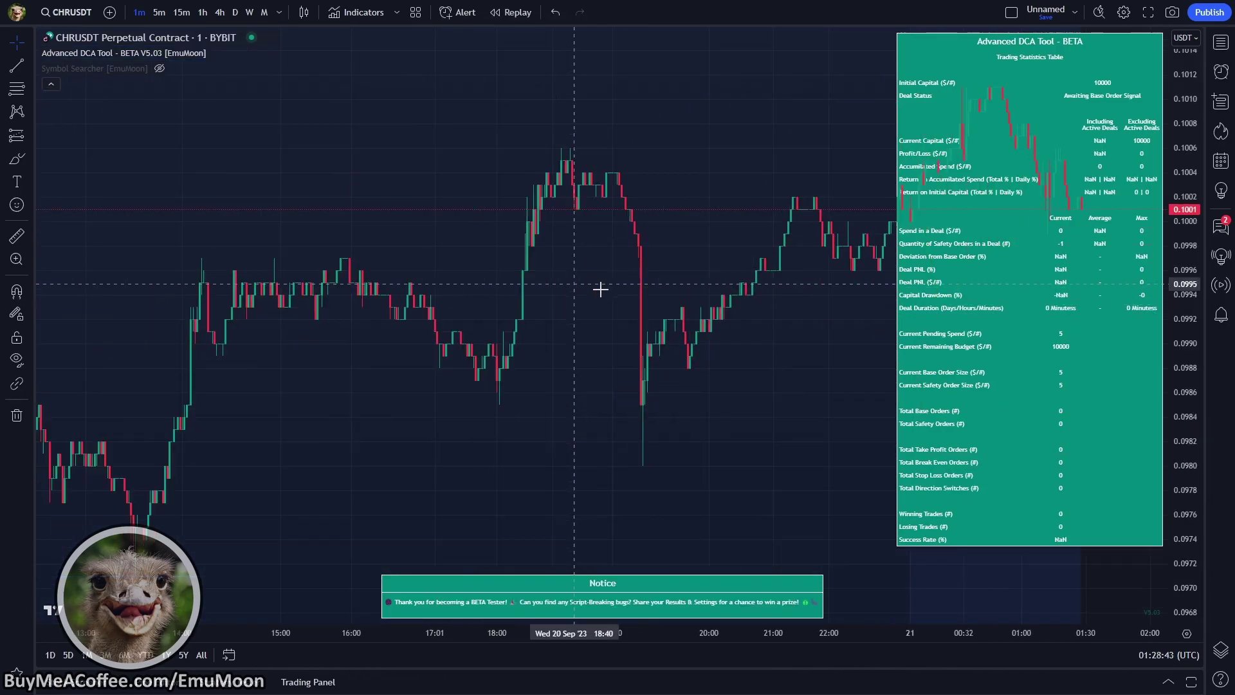
scroll(708, 405, "down", 10)
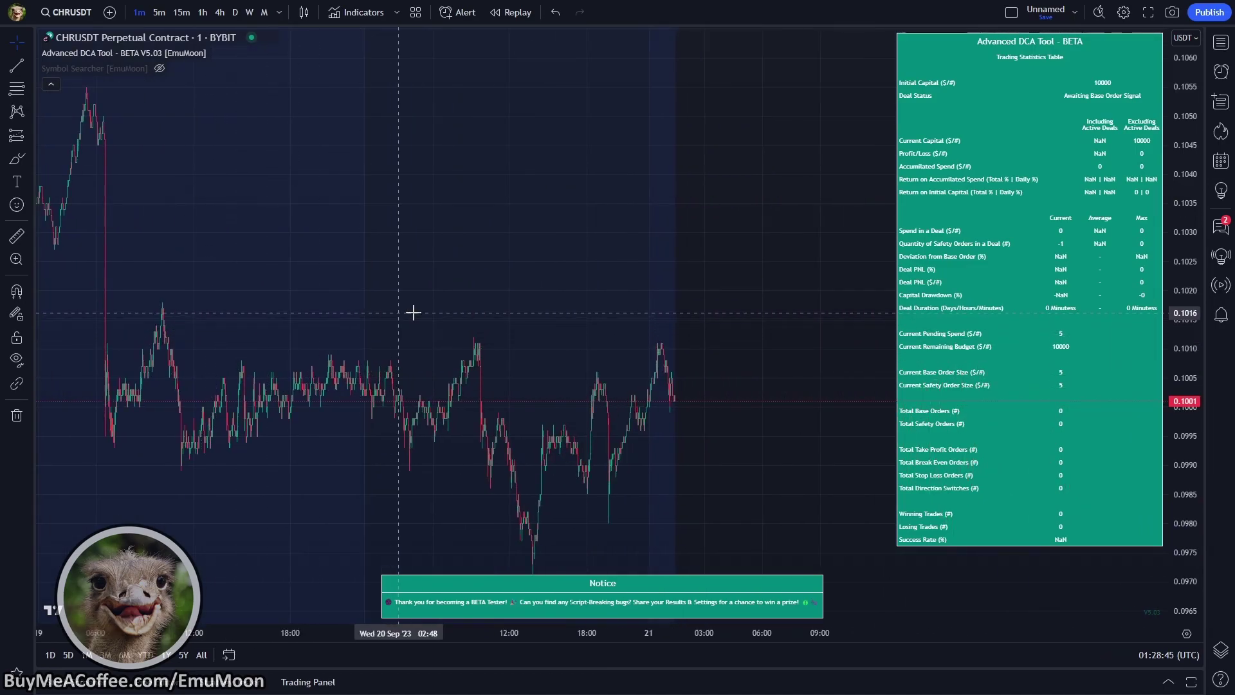
left_click_drag(286, 281, 447, 293)
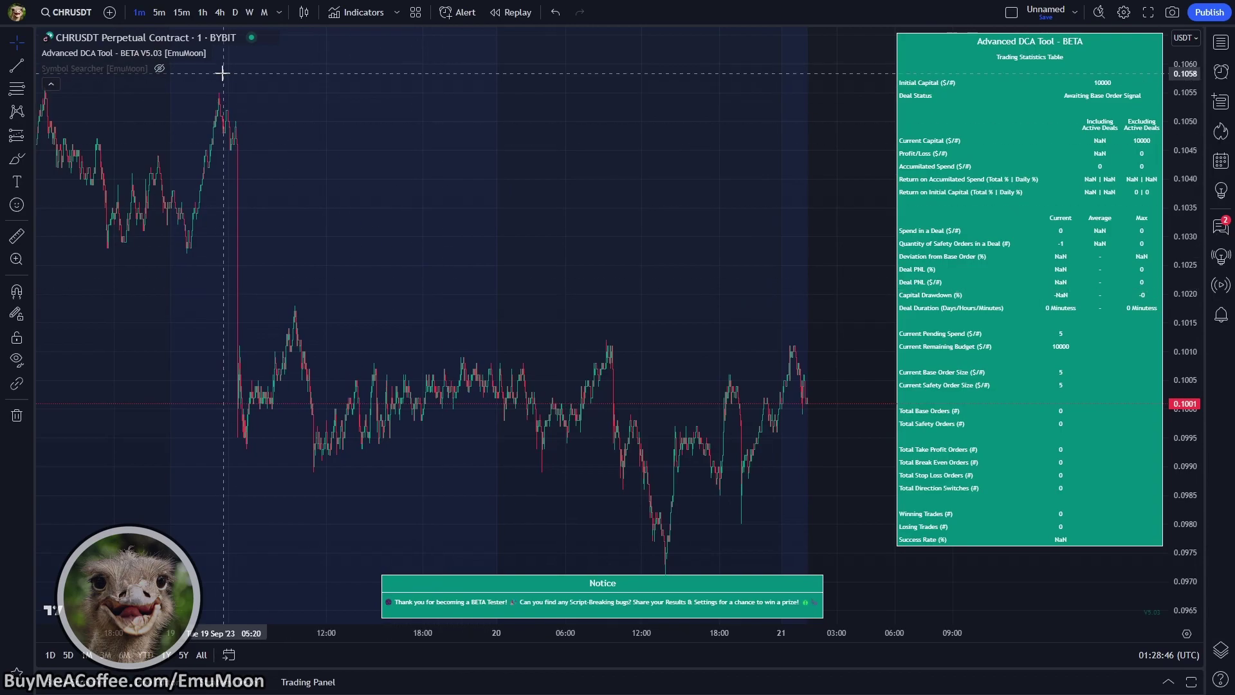
Lower the DCA tool's Start Hour by two steps with the spinner arrows.
mouse_move(197, 57)
left_click(237, 53)
scroll(609, 376, "down", 10)
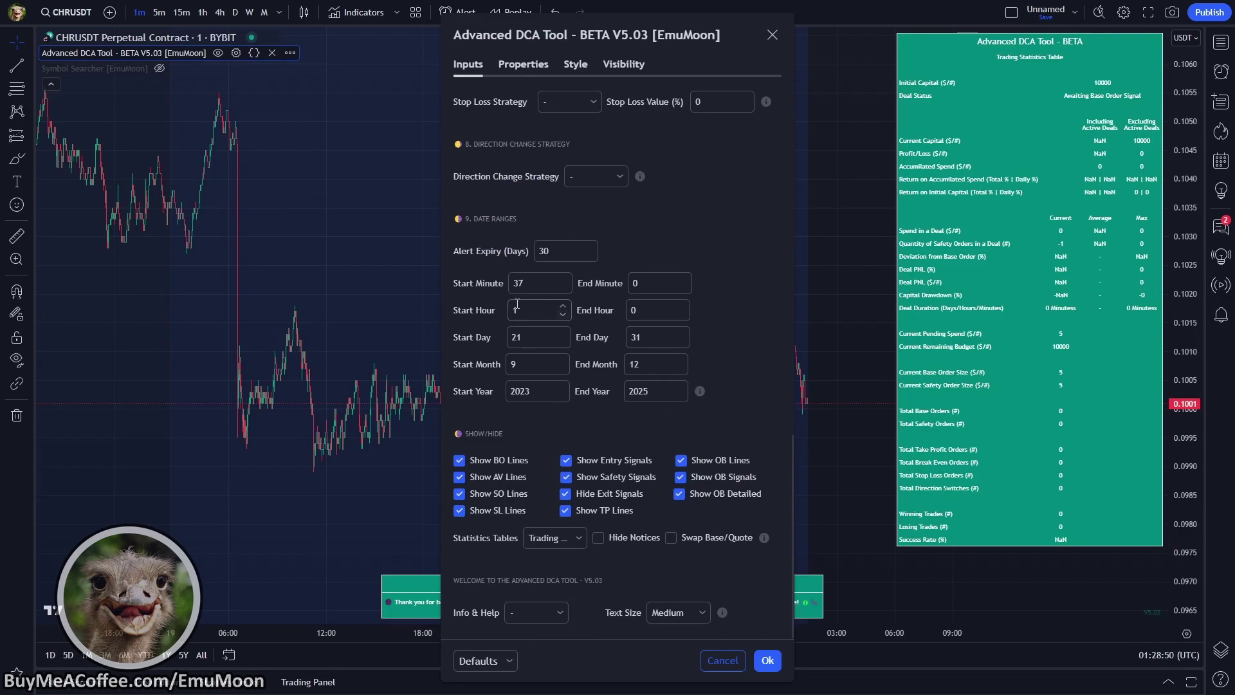
left_click(562, 314)
left_click(372, 264)
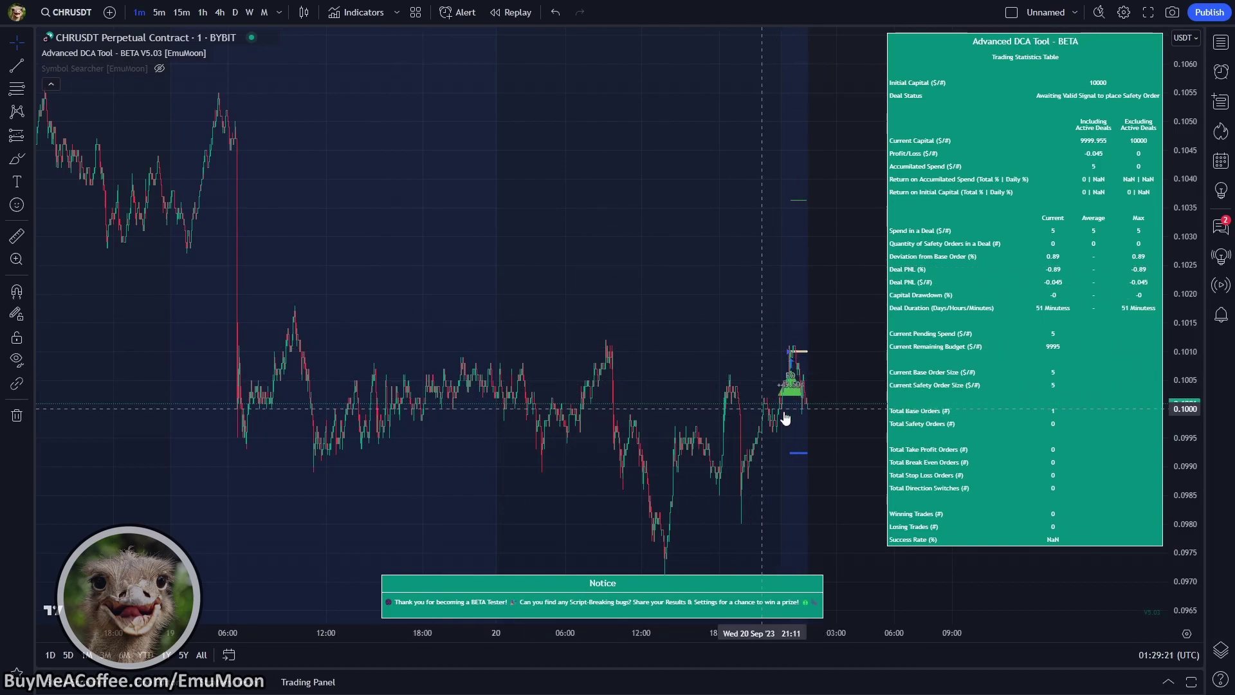
Pan to the first base-order entry and latest bars, then reopen the strategy settings.
scroll(782, 425, "up", 5)
mouse_move(782, 426)
left_mouse_down()
mouse_move(794, 432)
mouse_move(427, 433)
mouse_move(469, 317)
left_mouse_up()
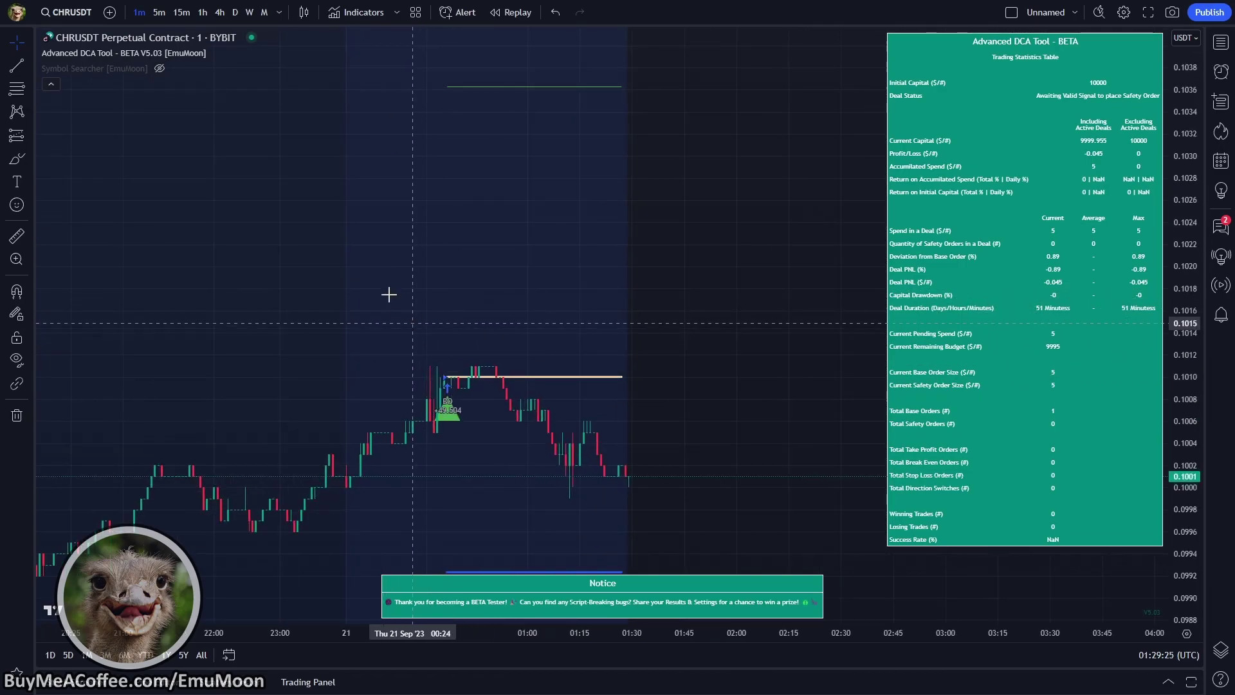
left_click_drag(427, 256, 612, 284)
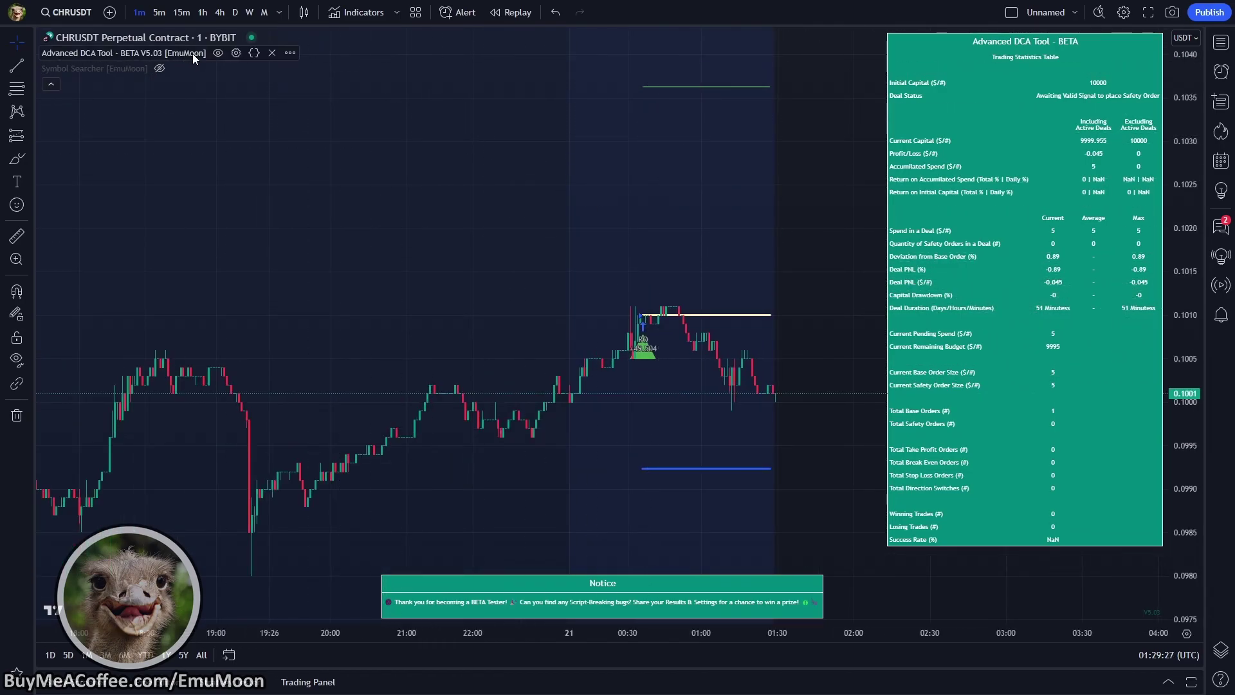
left_click(236, 53)
scroll(563, 389, "down", 5)
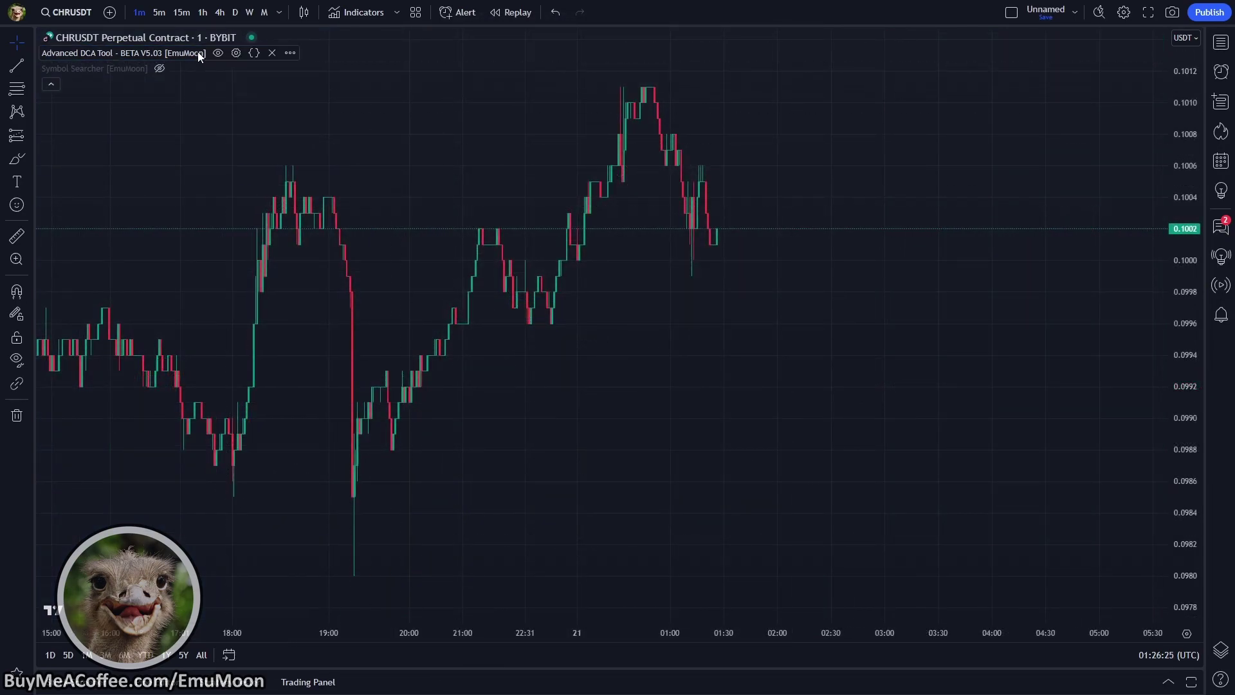
left_click(237, 53)
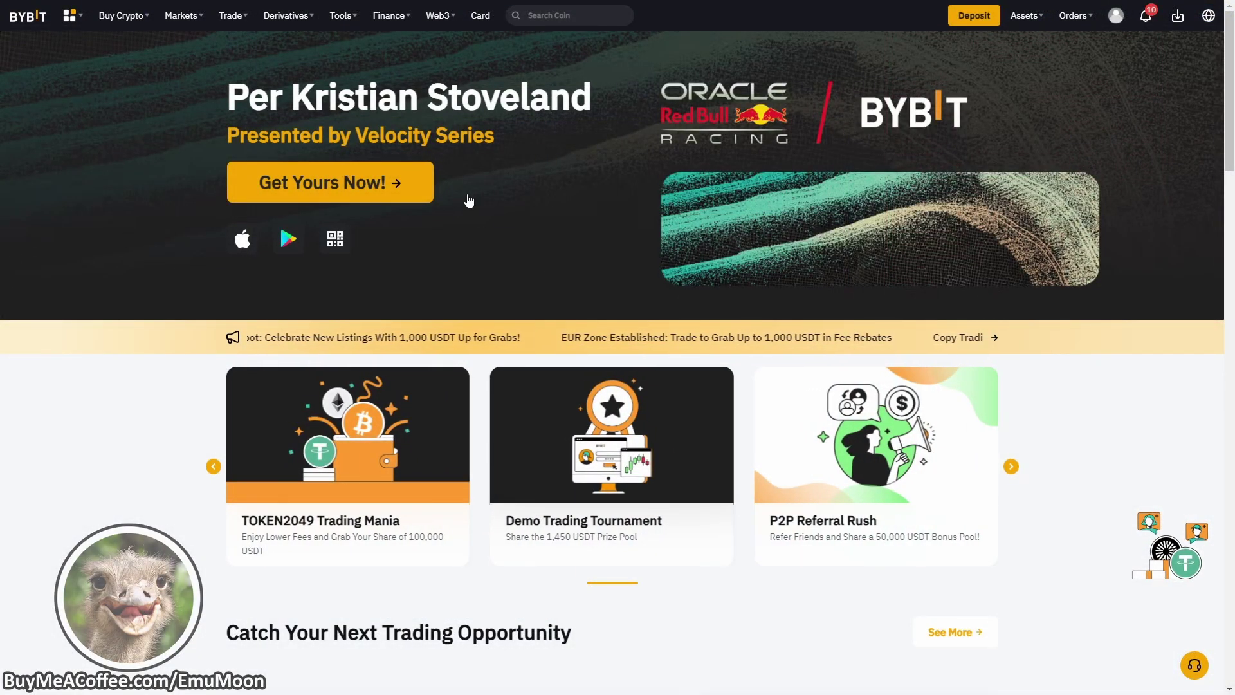
Open Bybit's derivatives trading page and switch the contract to CHRUSDT.
mouse_move(287, 35)
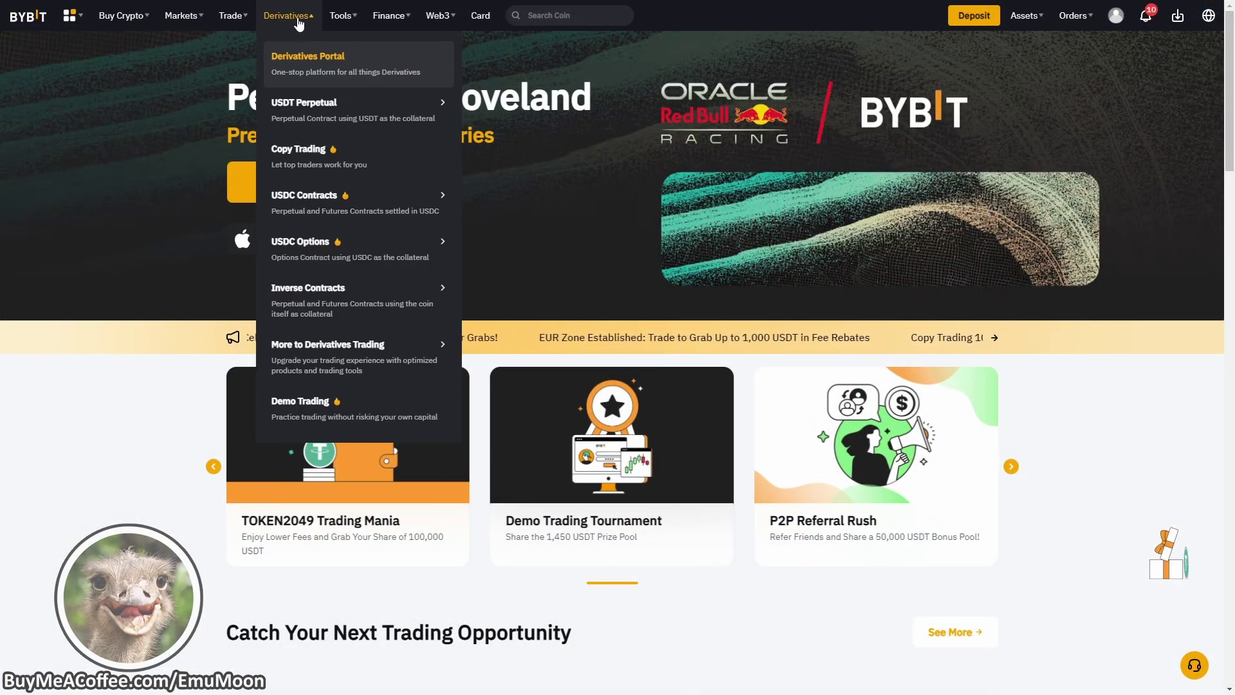
left_click(330, 68)
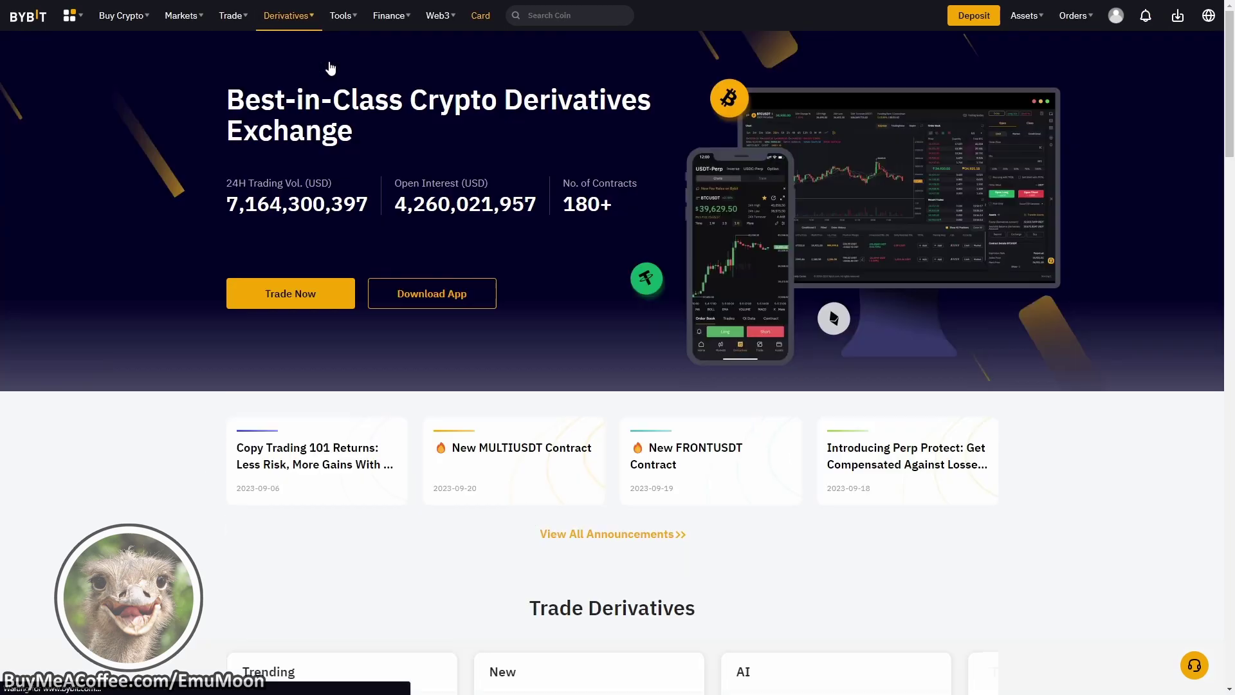
left_click(278, 291)
mouse_move(77, 86)
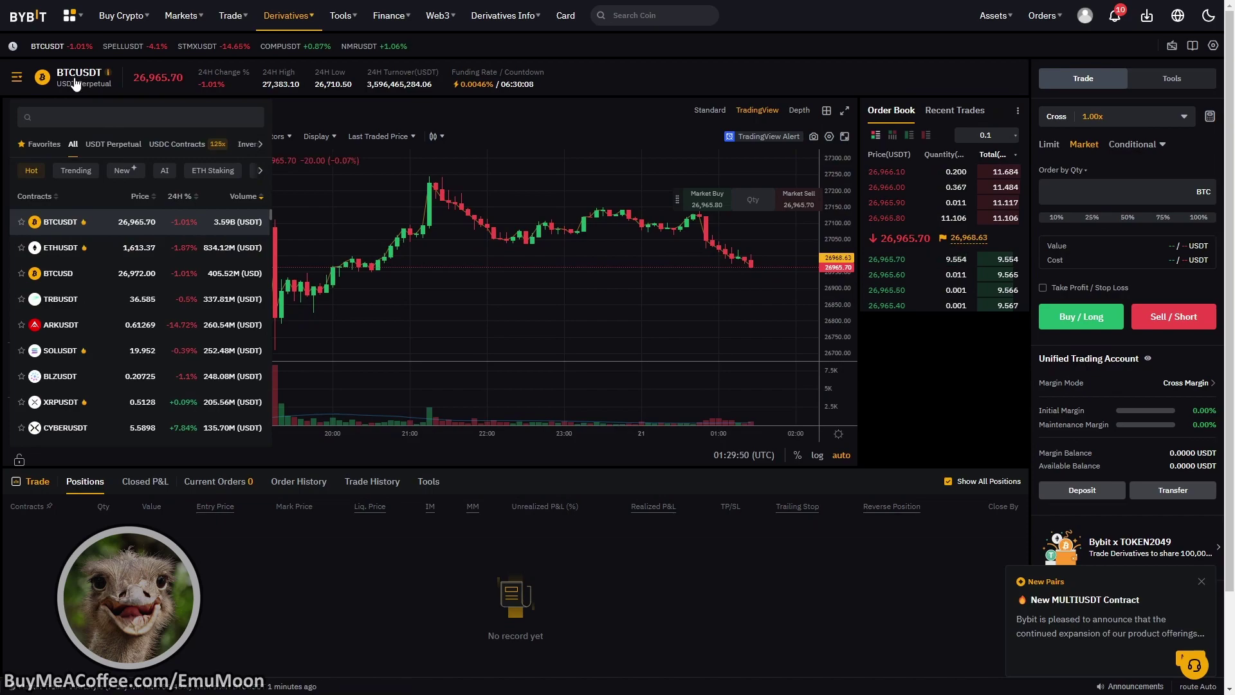
left_click(75, 117)
type("CHR")
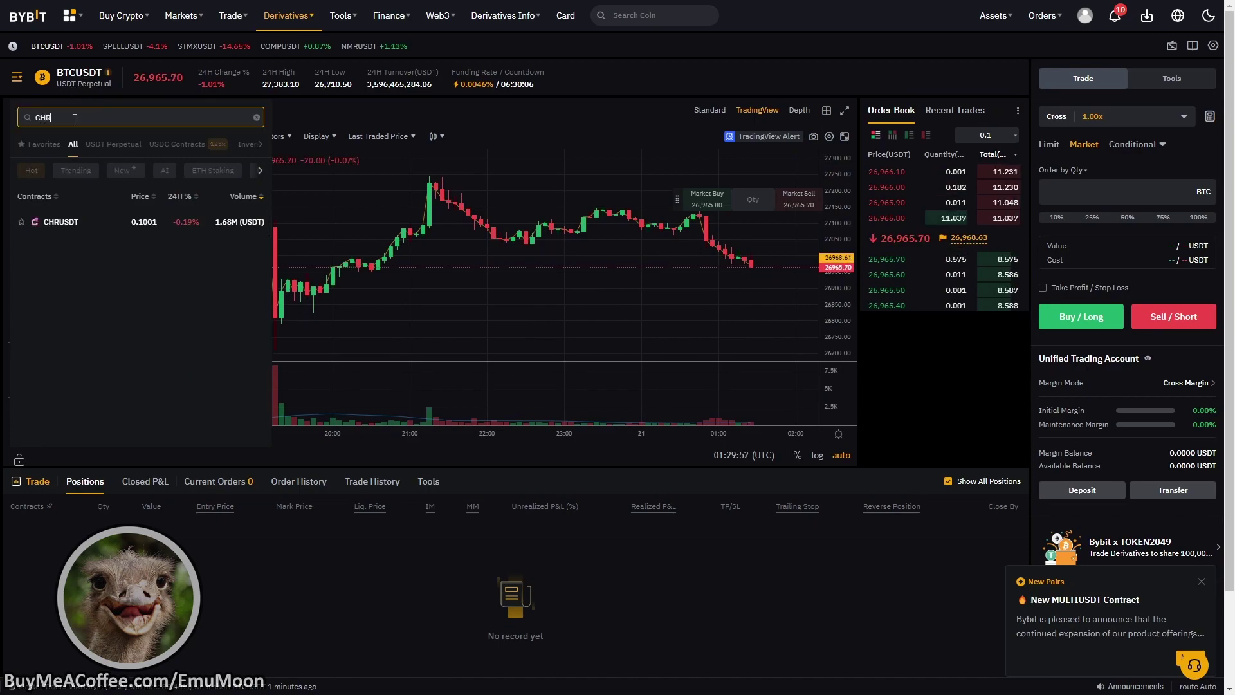
left_click(63, 224)
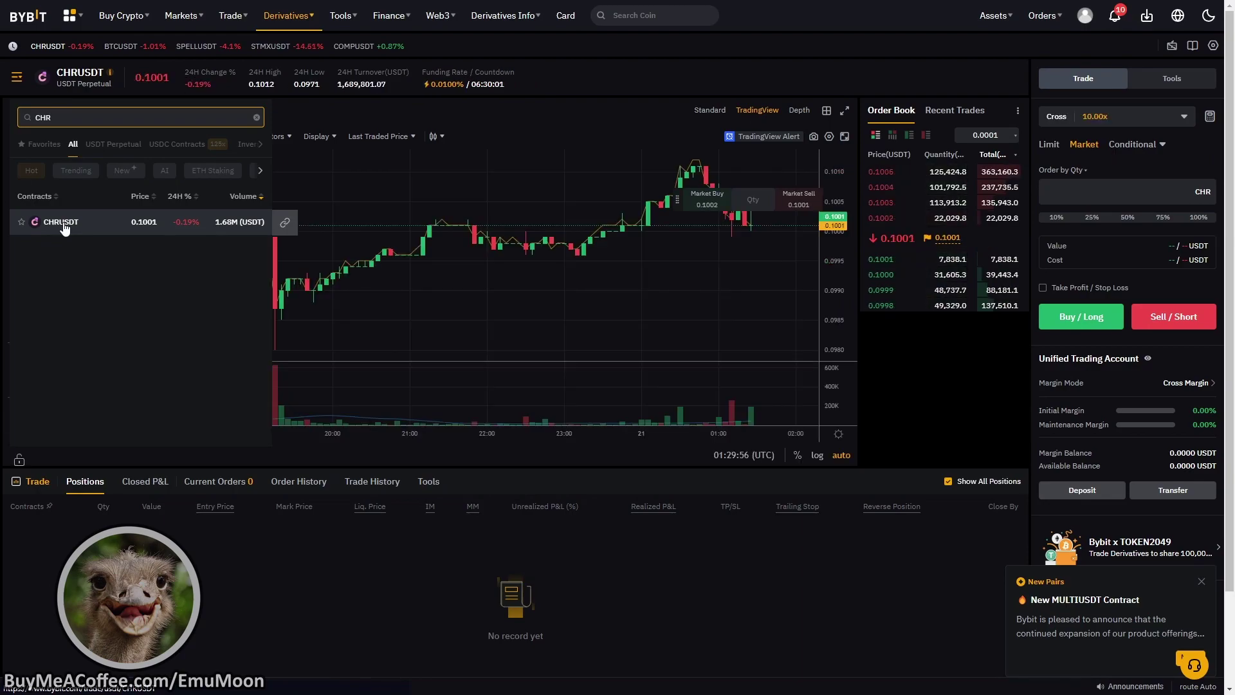
Lower CHRUSDT's cross-margin leverage from 10x to 4x.
left_click_drag(325, 283, 308, 283)
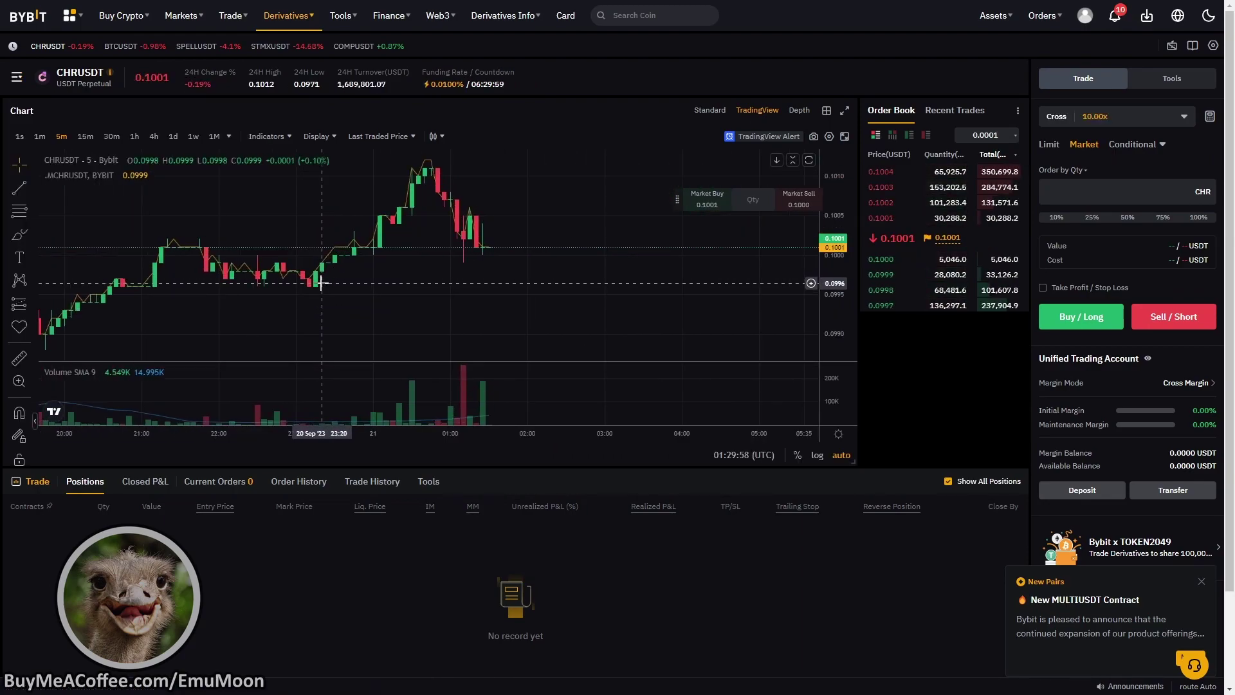
left_click(1097, 117)
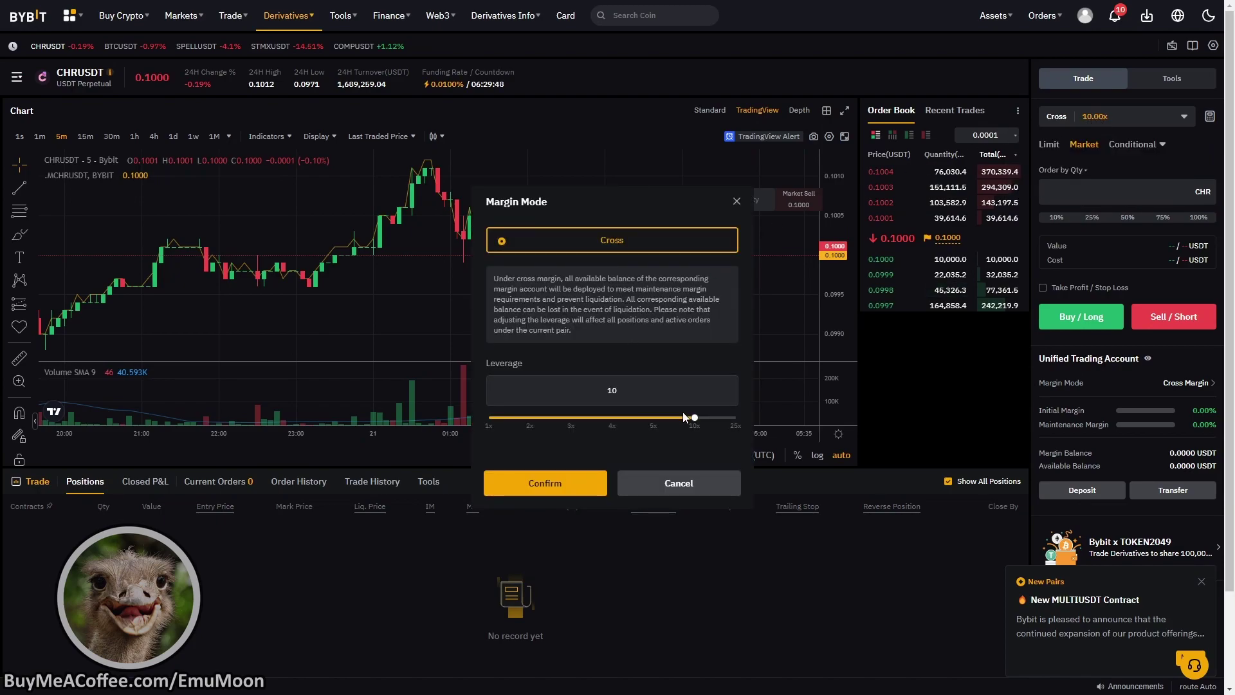
left_click_drag(695, 418, 478, 413)
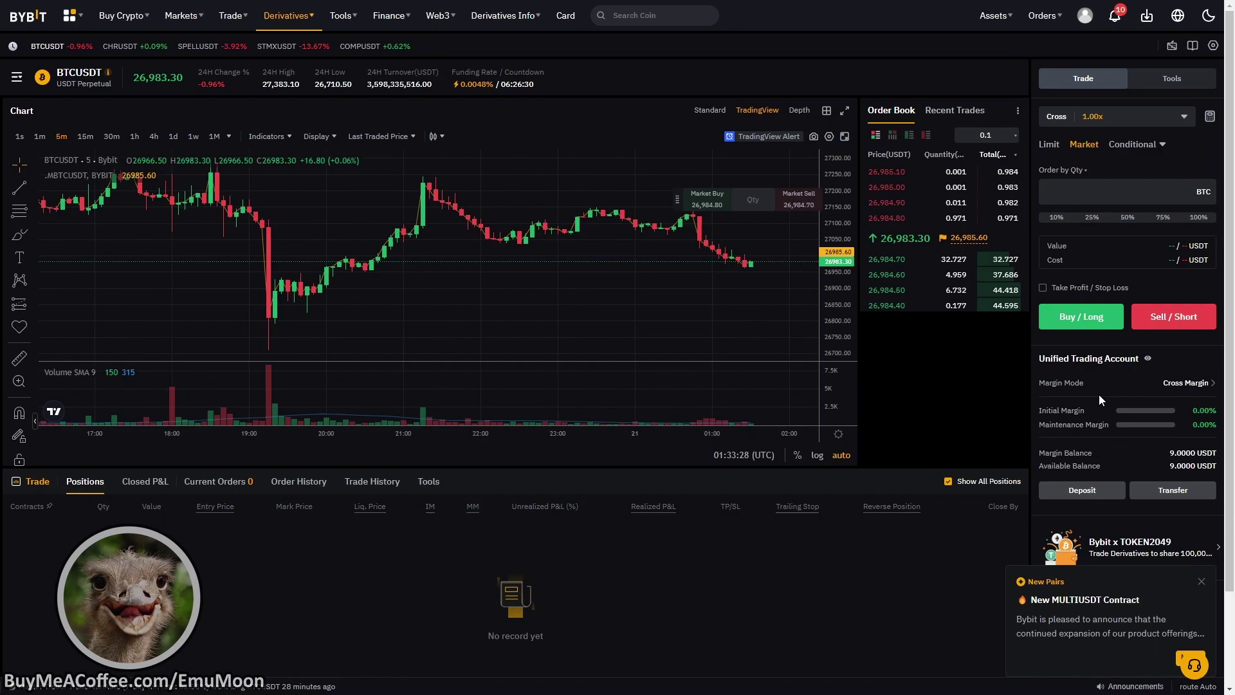
Create a Webhook Signal Trading webhook for CHRUSDT with signal name 'Emu Test'.
left_click(1165, 80)
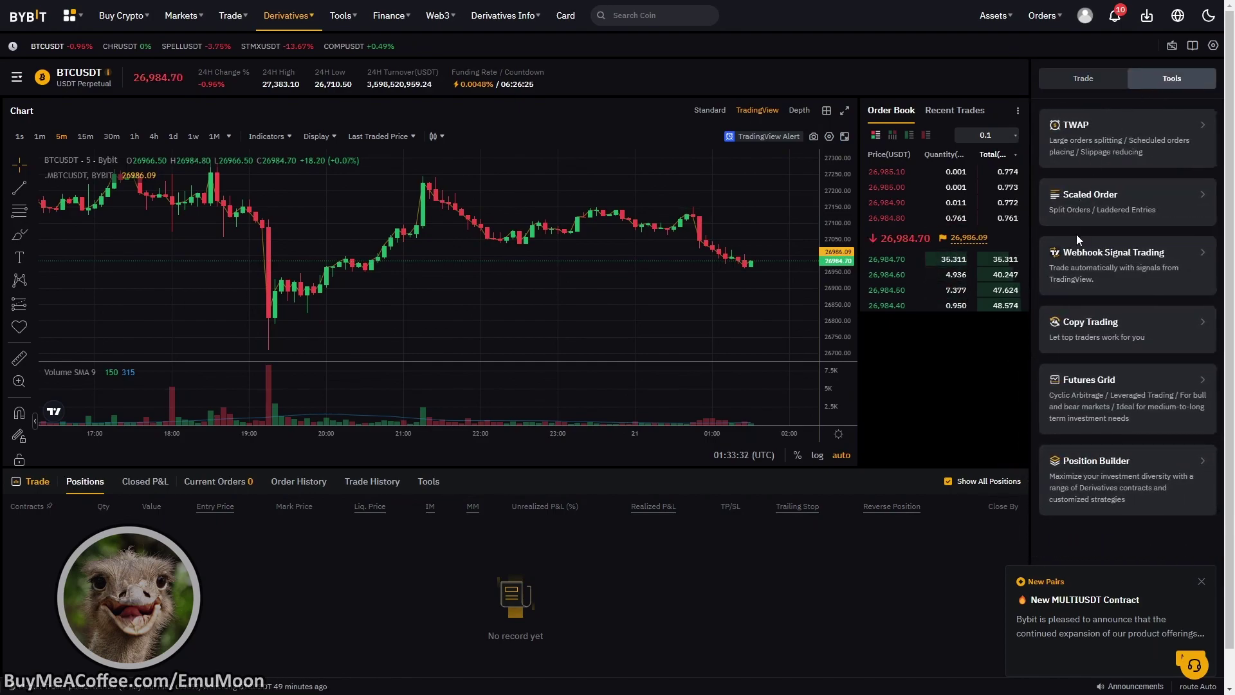
left_click(1131, 265)
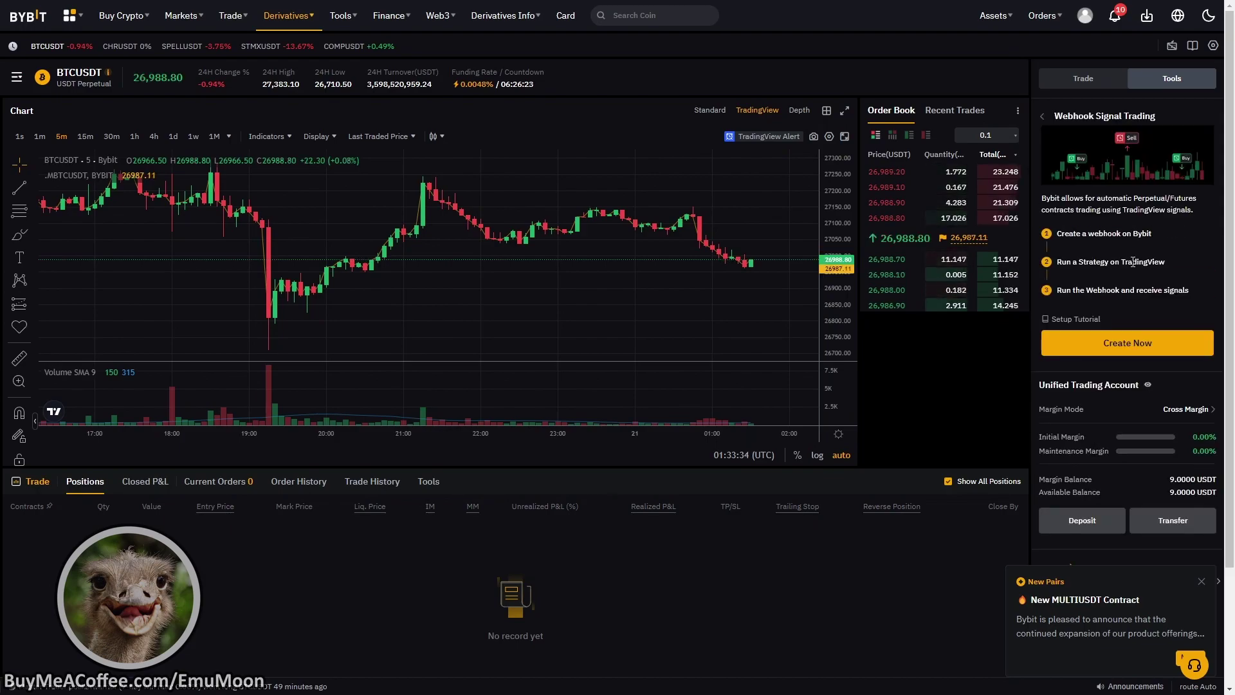
left_click(1134, 344)
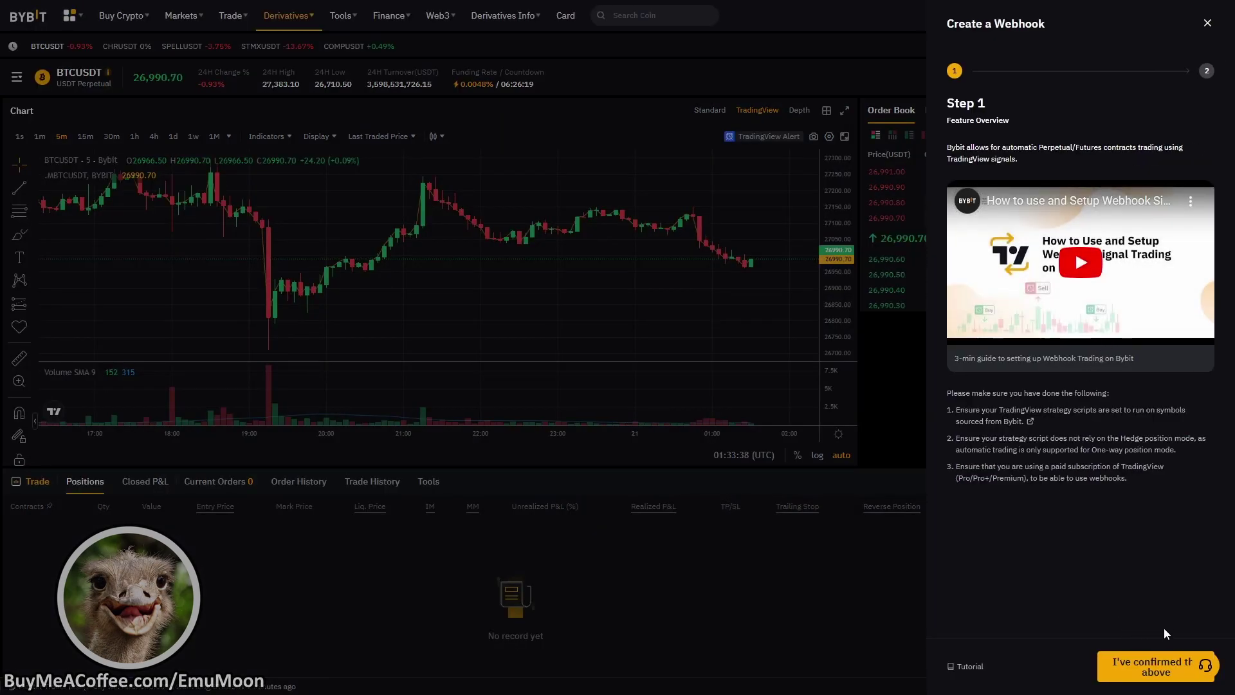
left_click(1152, 667)
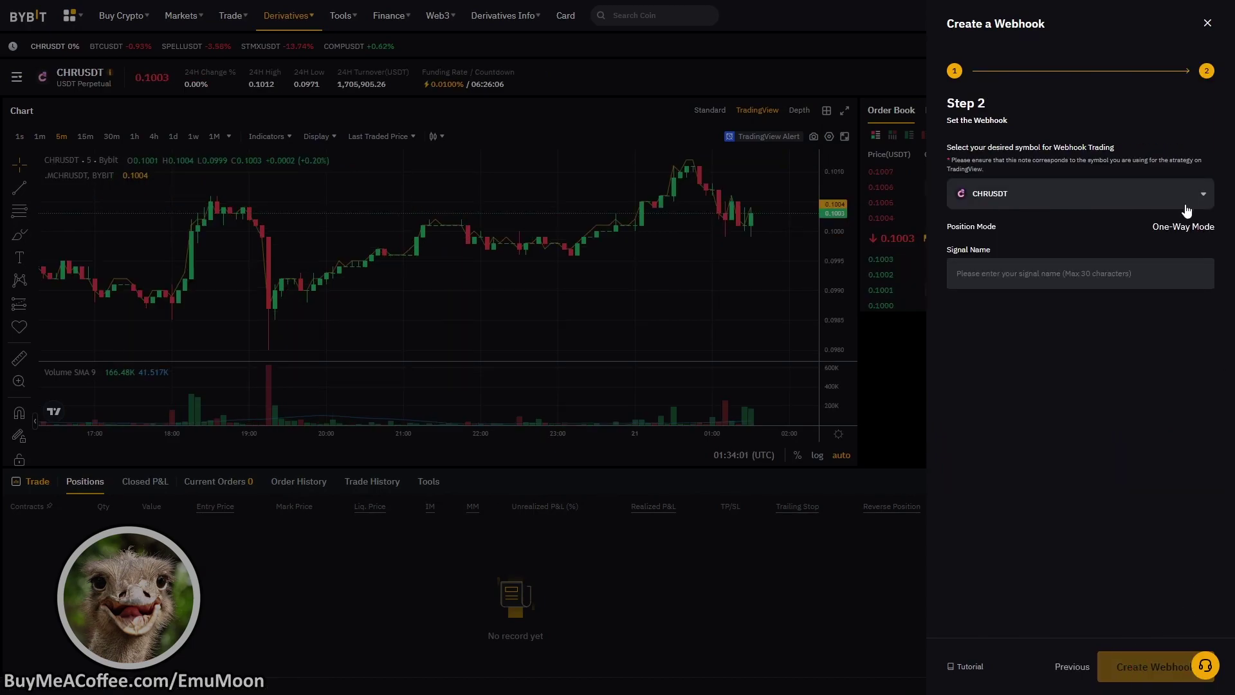
left_click_drag(1152, 229, 1218, 224)
left_click(1076, 271)
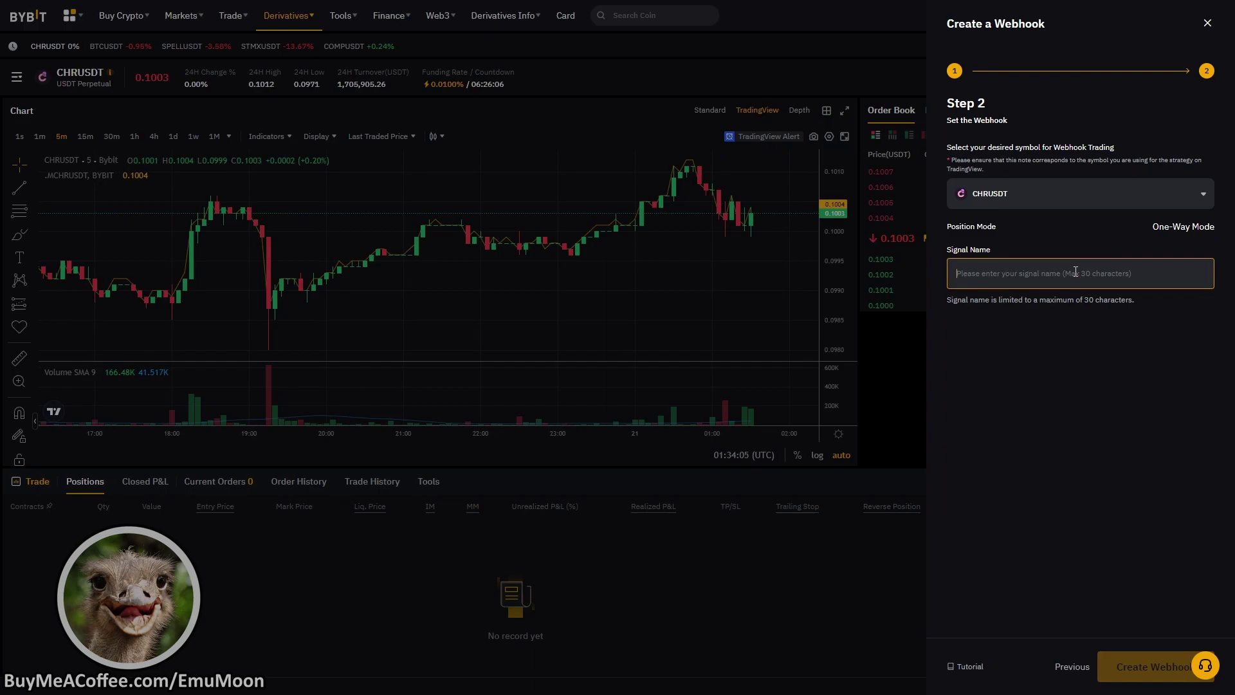
type("Em")
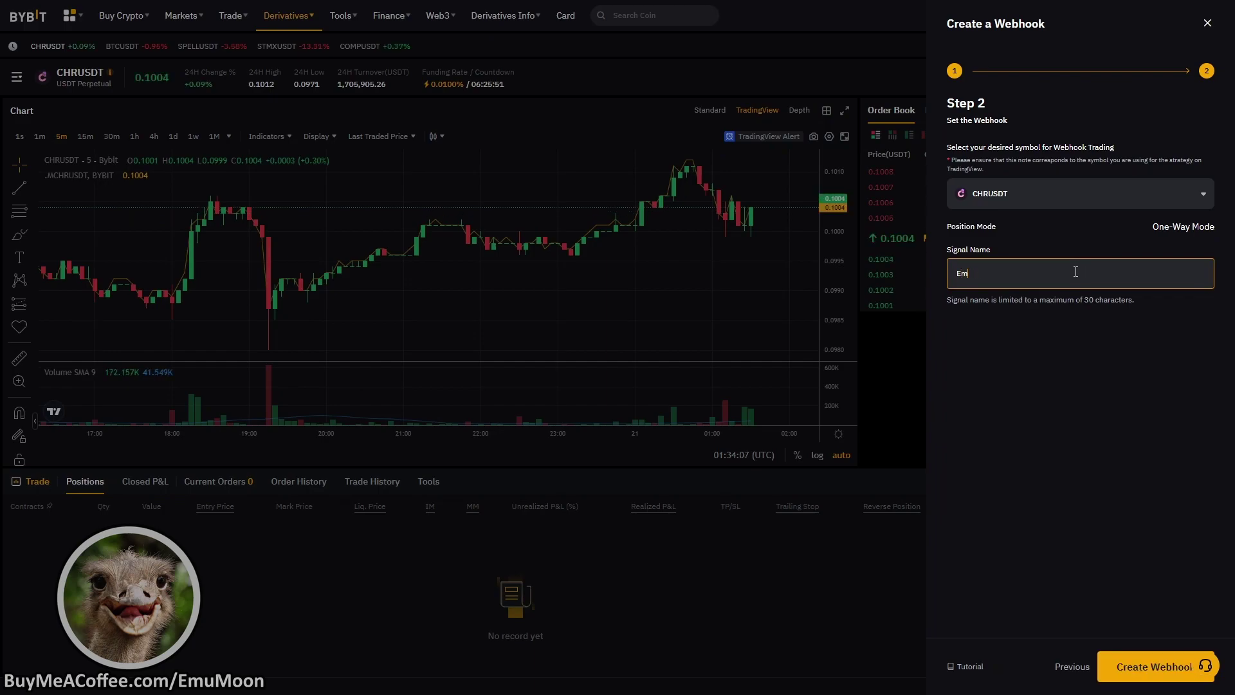
type("u Test")
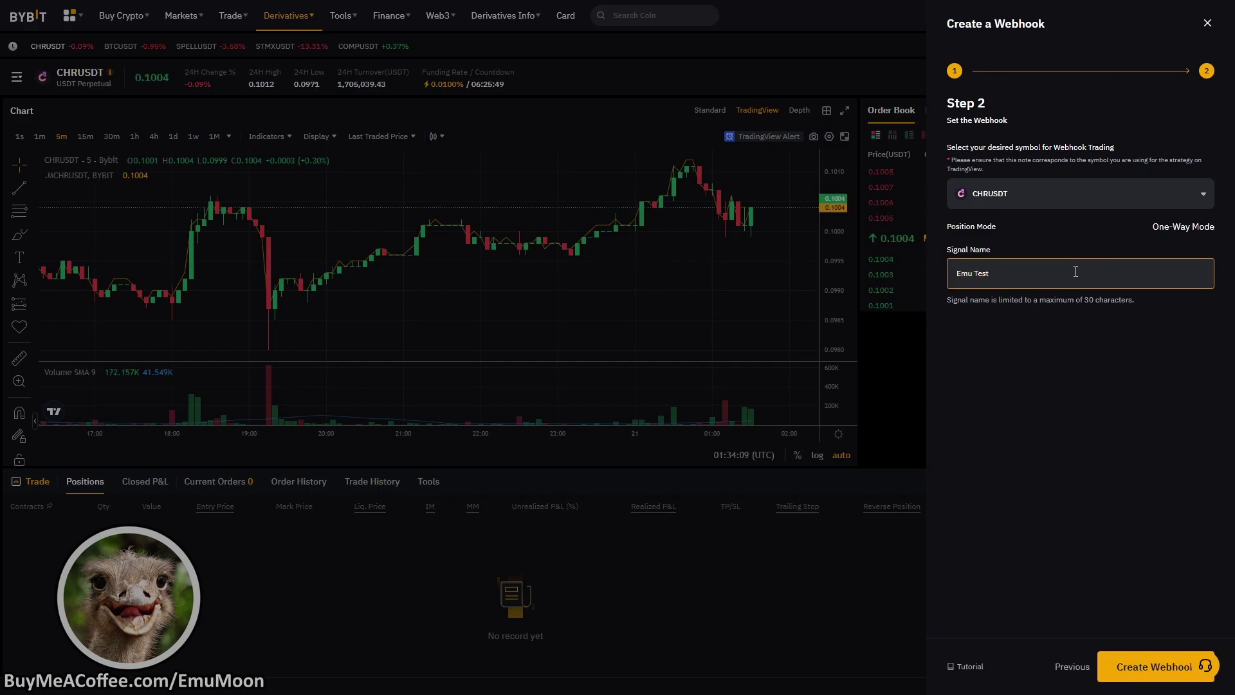
left_click(1152, 666)
left_click(1152, 667)
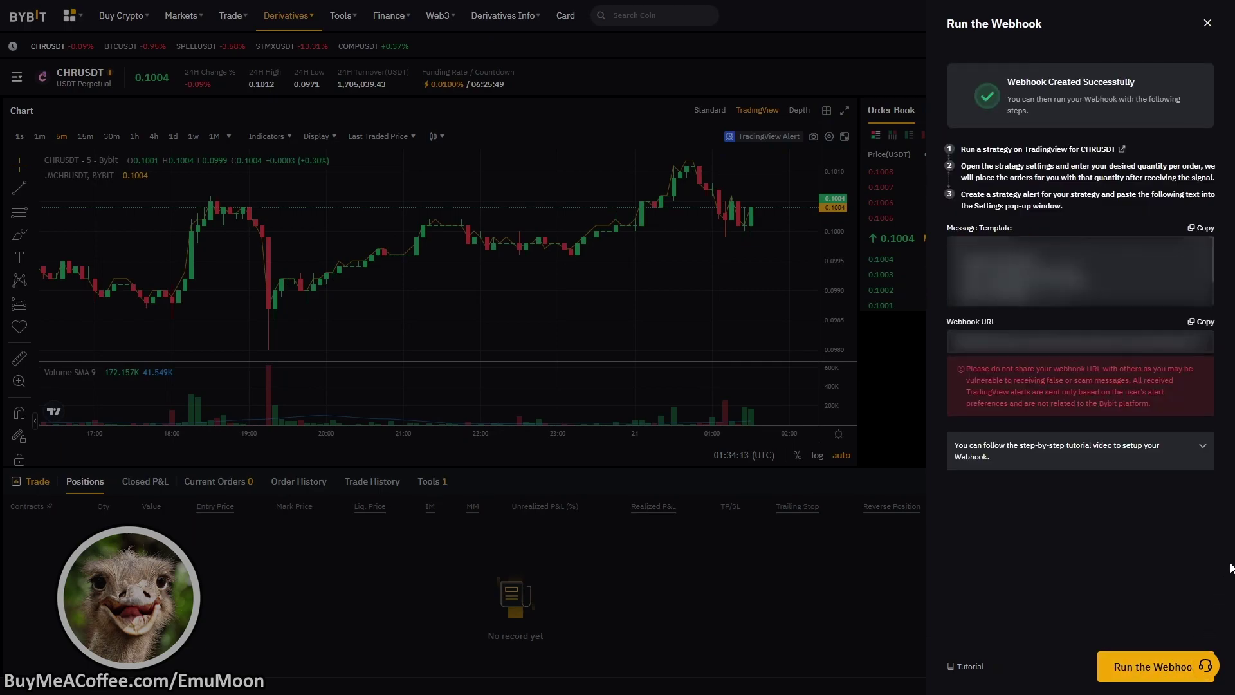
Replace the Advanced DCA Tool's Message/Key with Bybit's copied message template and apply.
left_click(1206, 228)
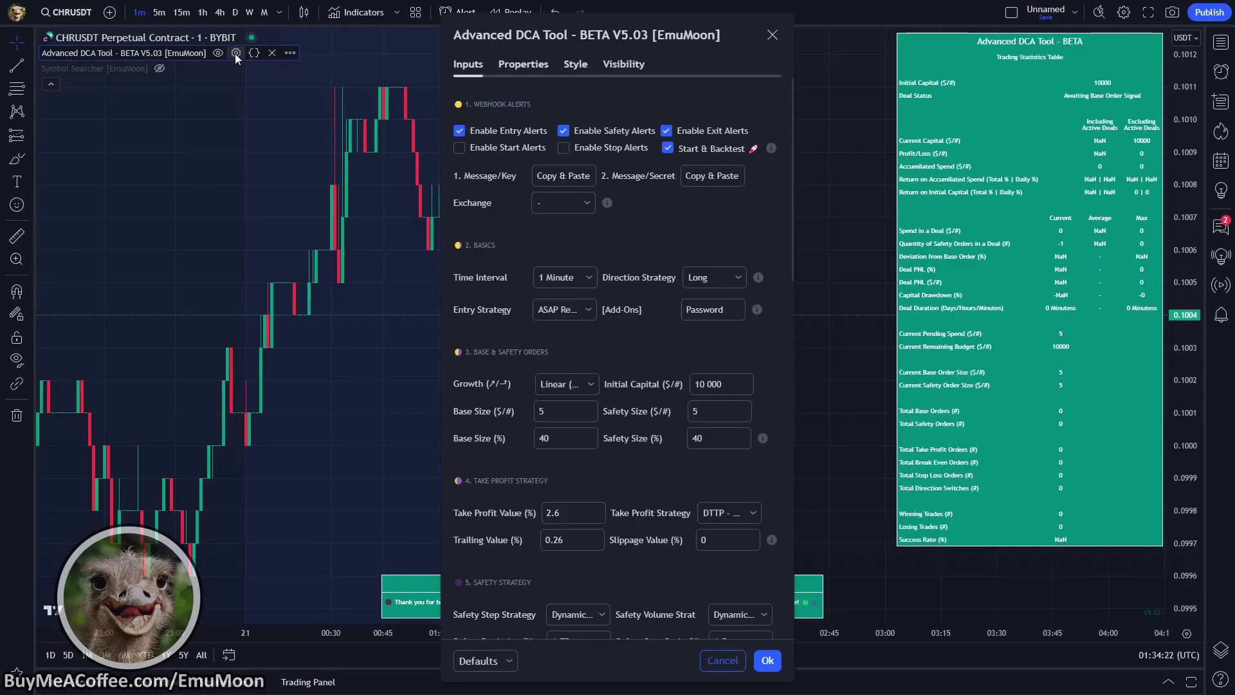
left_click(575, 175)
key("BackSpace")
key("ctrl+v")
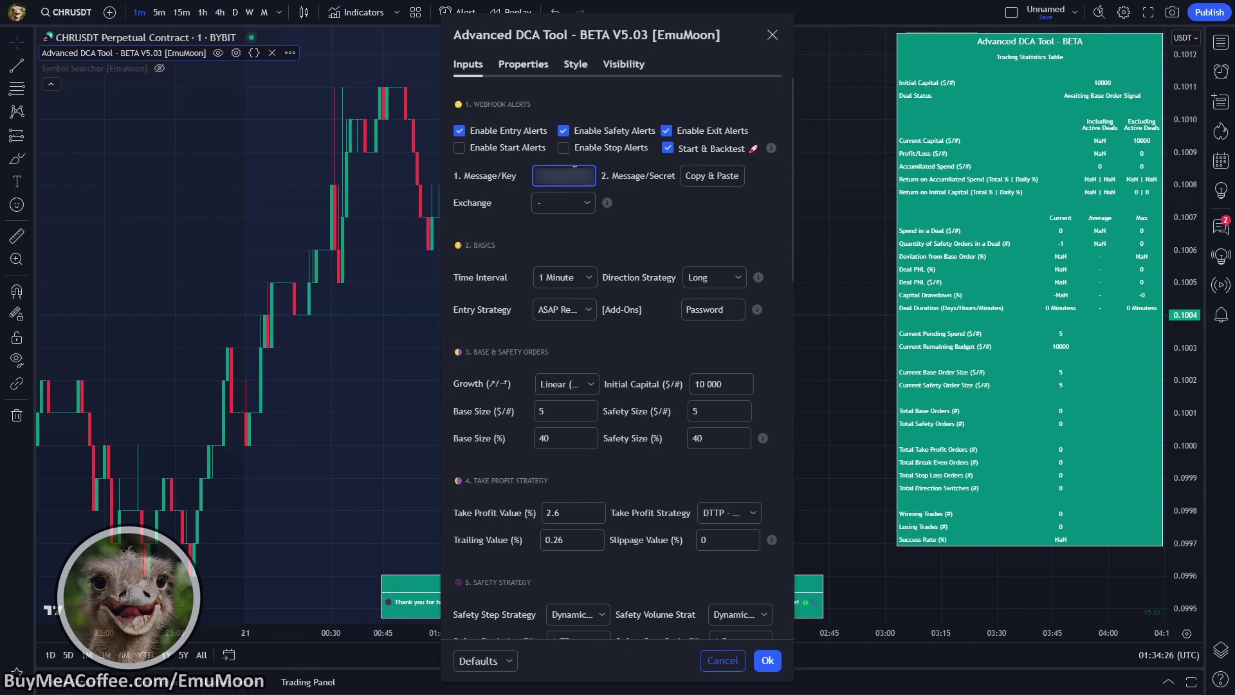
left_click(621, 212)
left_click(767, 660)
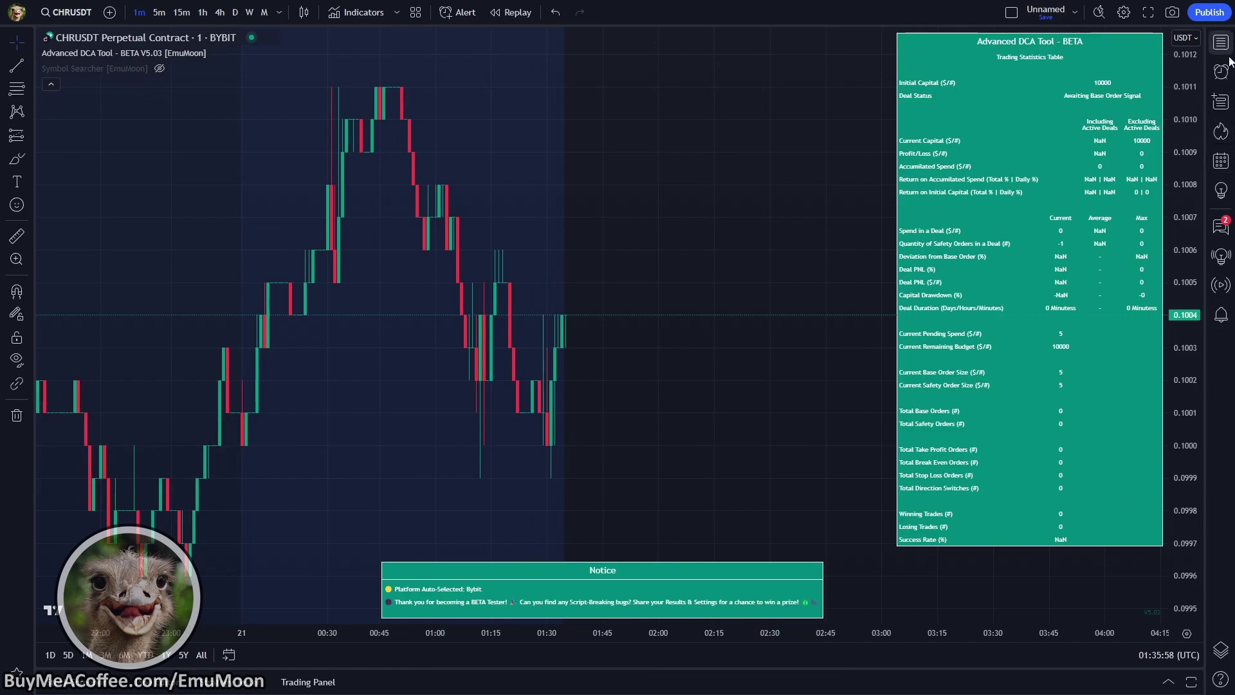
Start an Advanced DCA Tool alert on order fills and alert() calls, open-ended.
left_click(1222, 72)
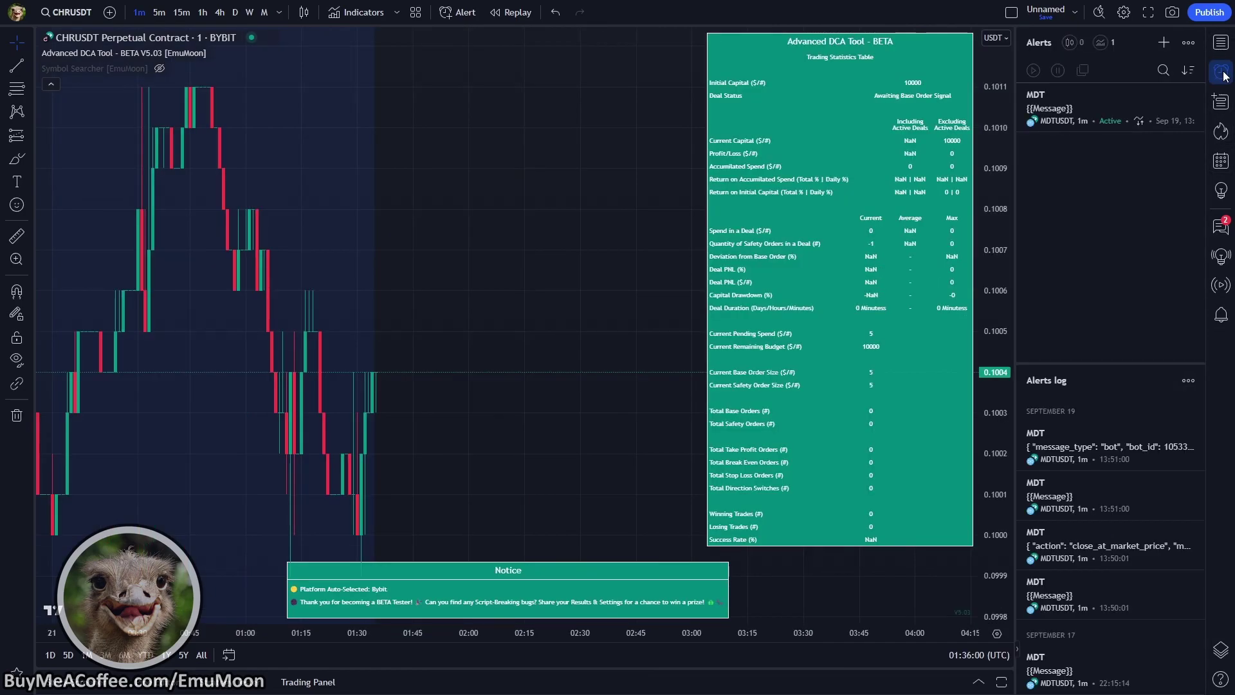
left_click(1163, 43)
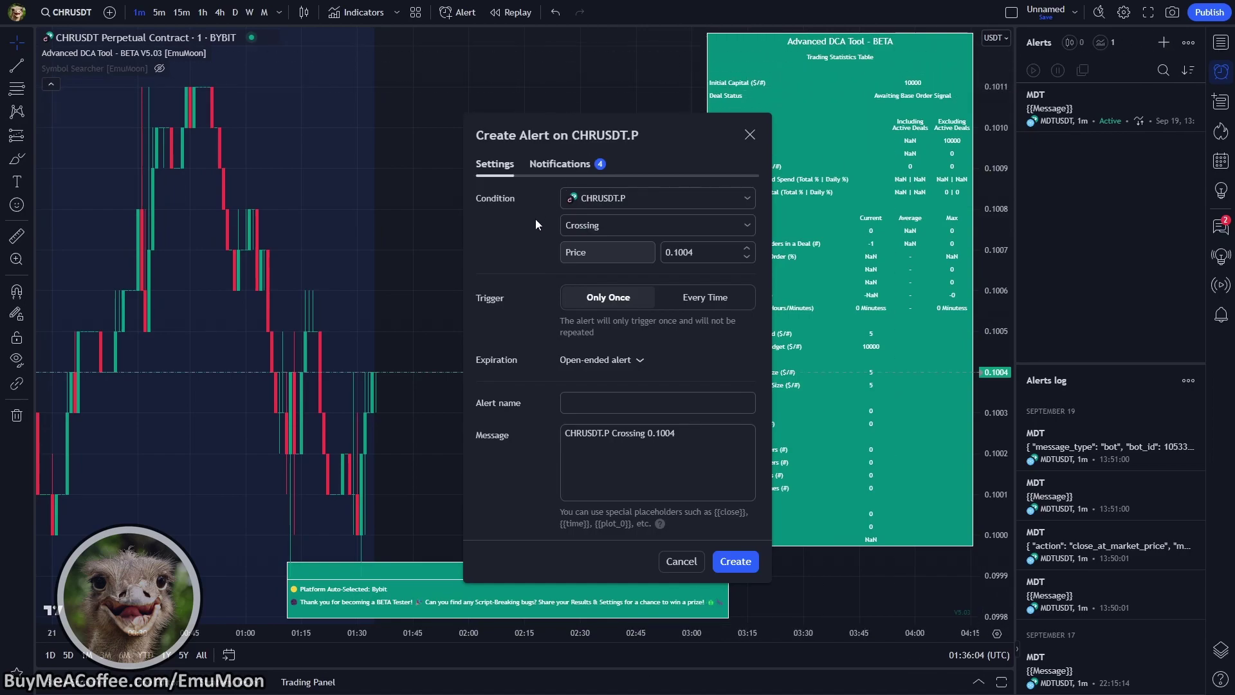
left_click(574, 200)
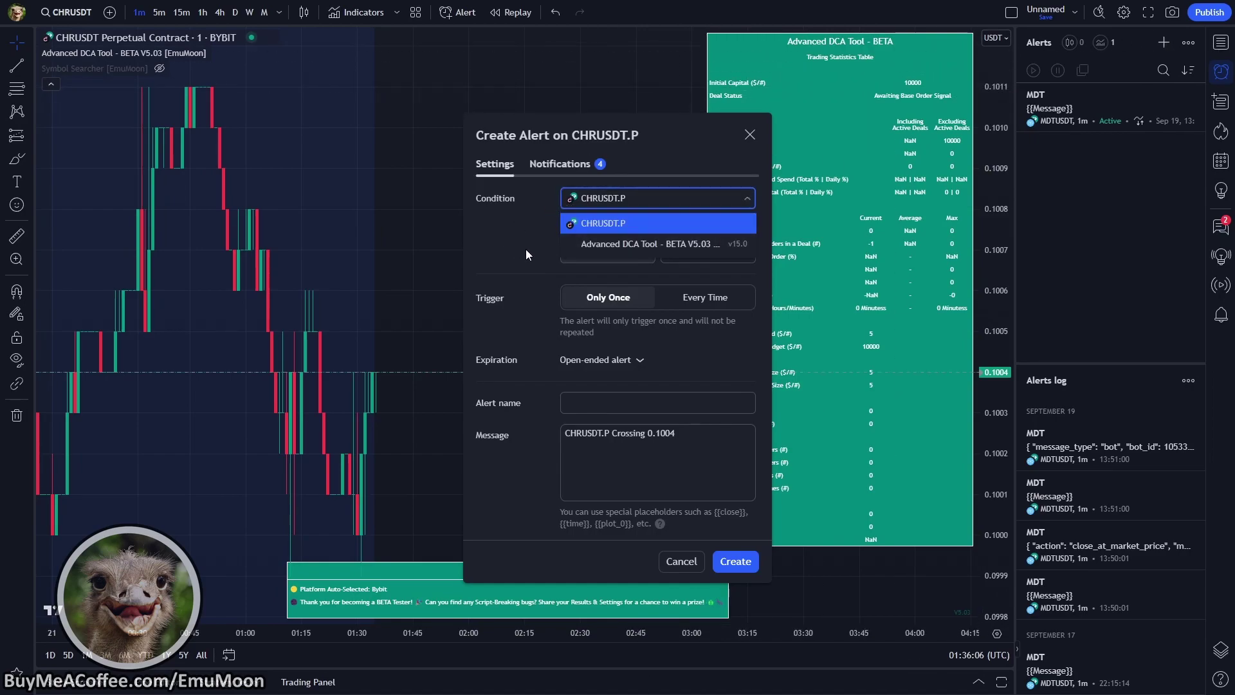
left_click(571, 244)
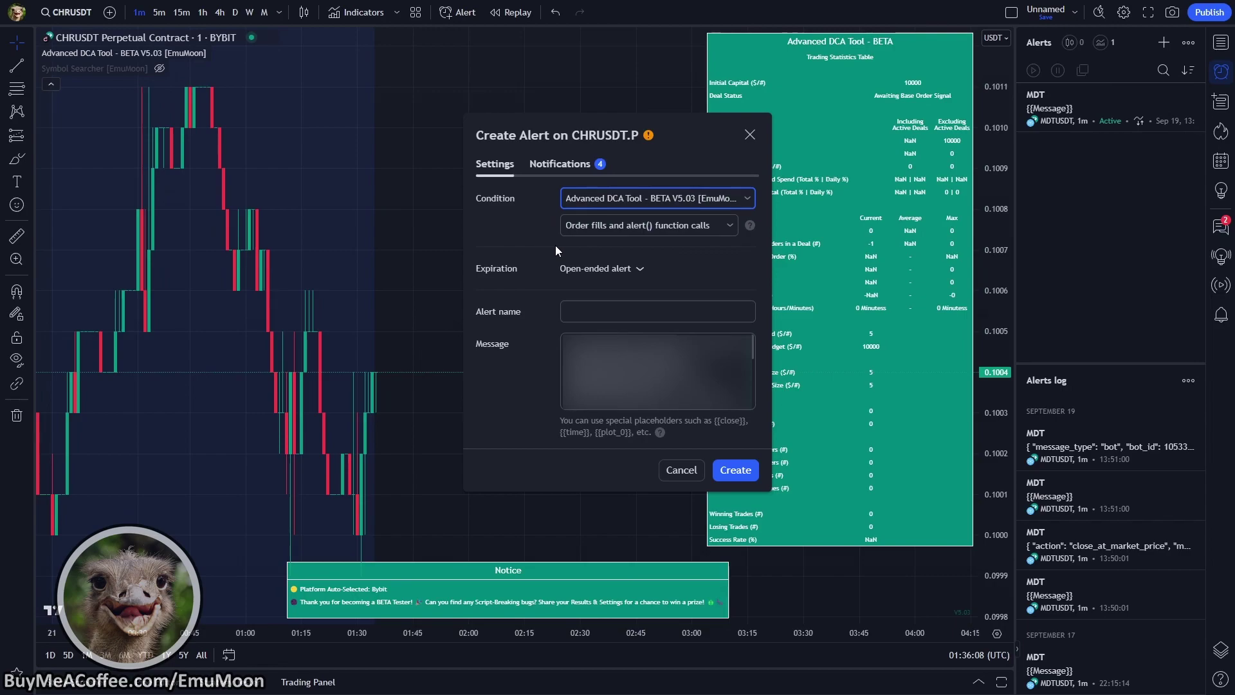
left_click(592, 224)
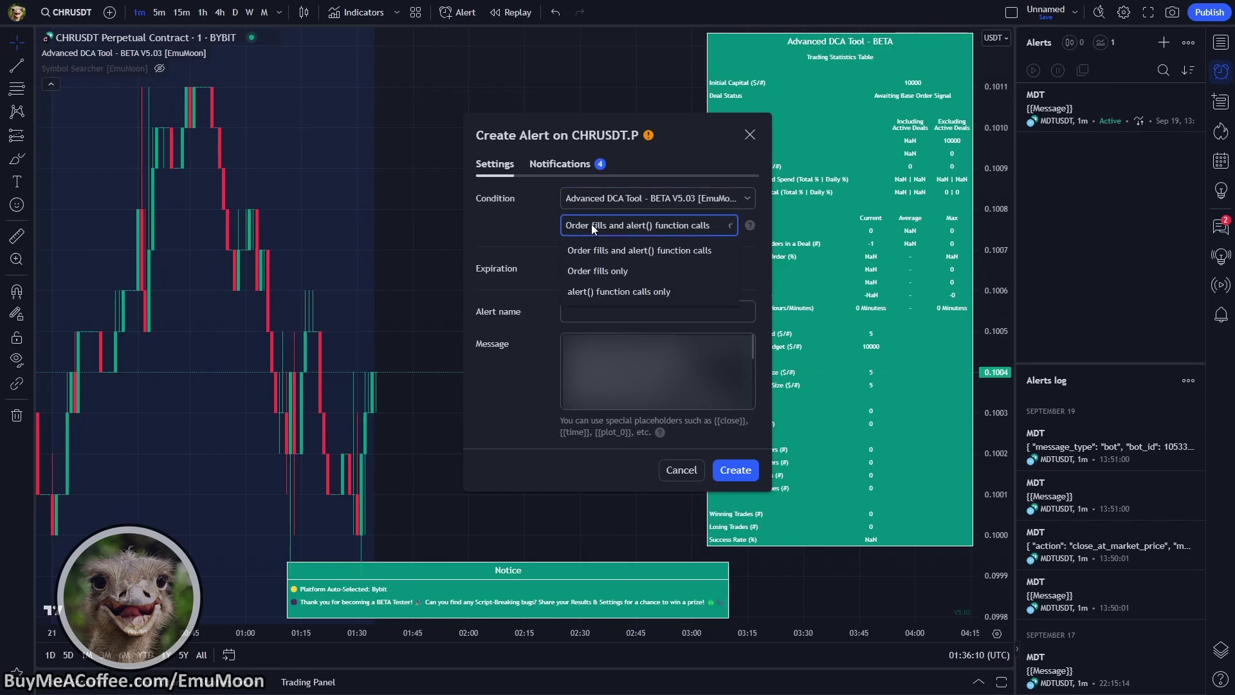
left_click(596, 247)
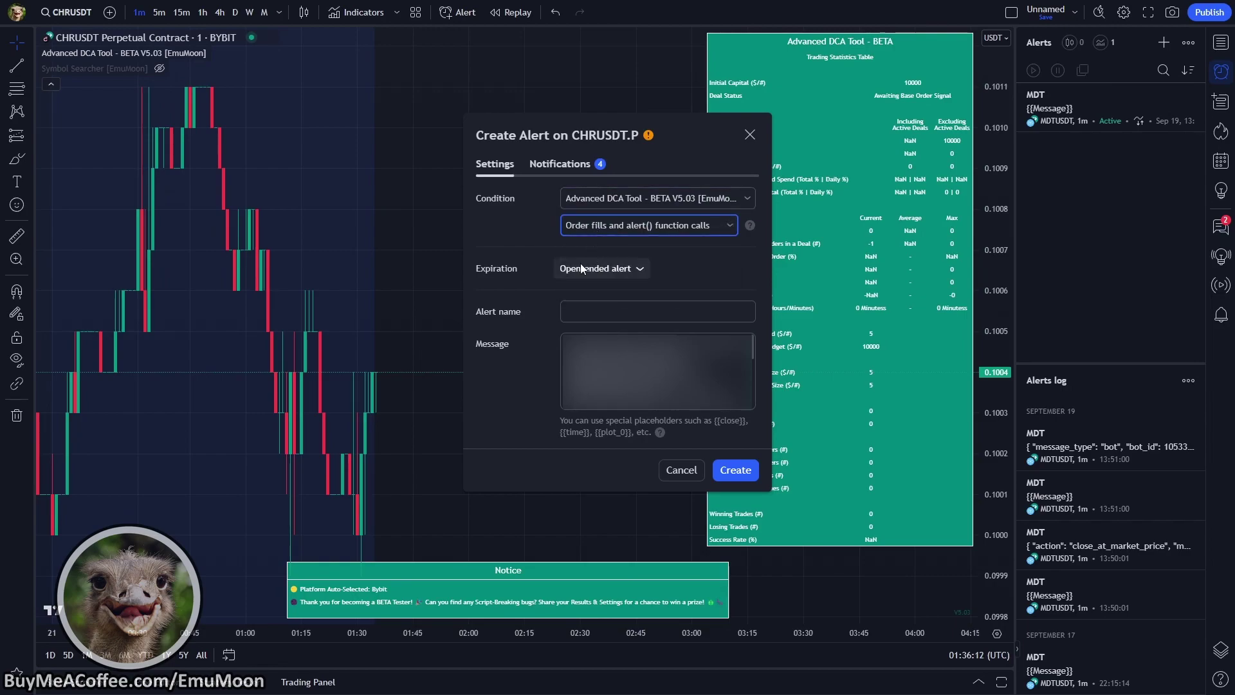
left_click(607, 268)
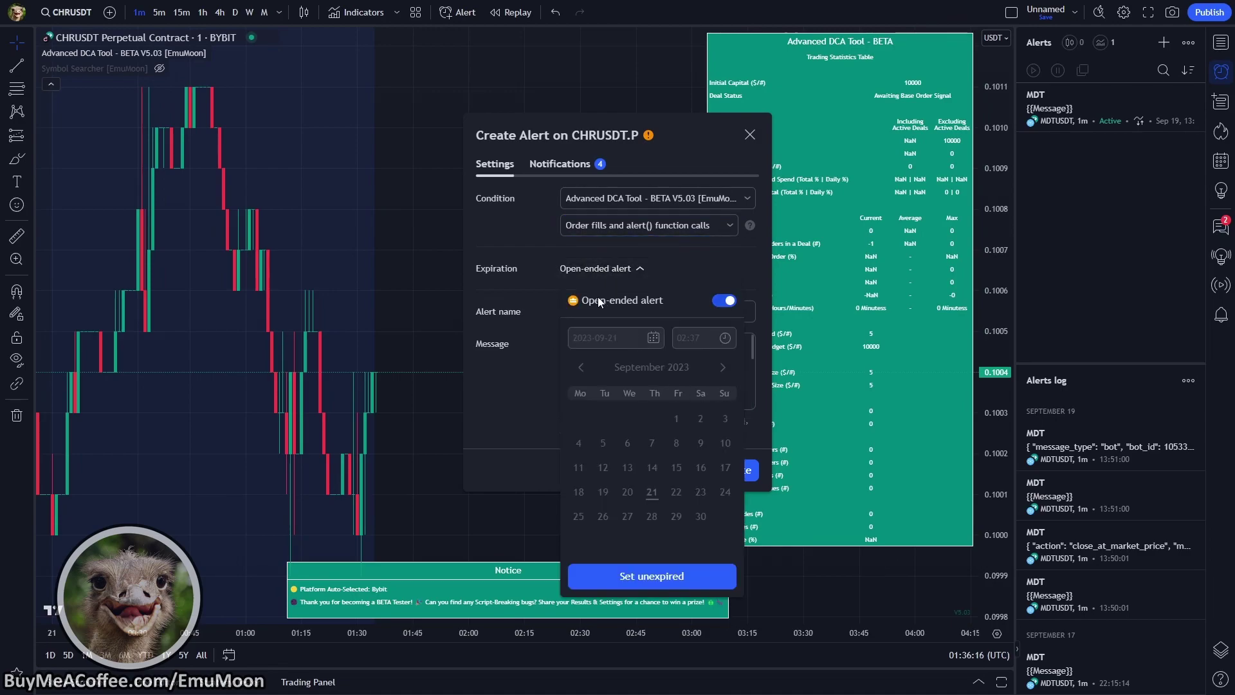
left_click(519, 253)
Name the alert 'Emu Test' with message {{Message}}, then view its notification options.
left_click(580, 310)
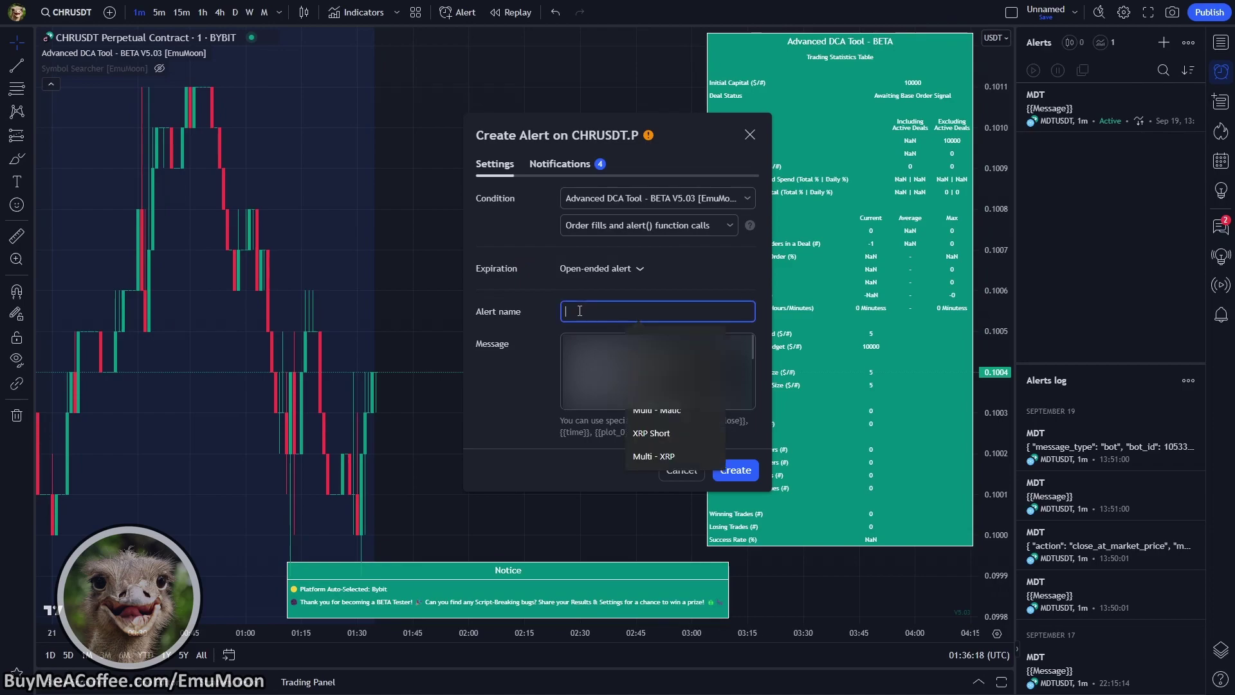
type("Emu Test")
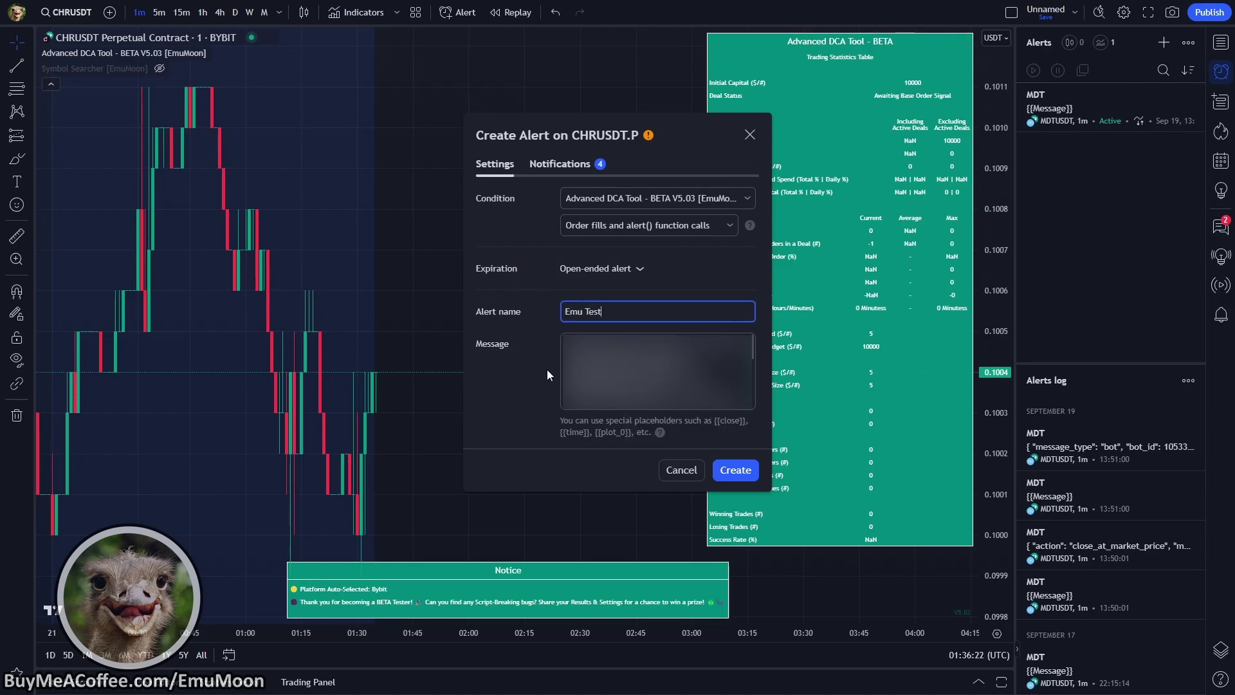
left_click(575, 370)
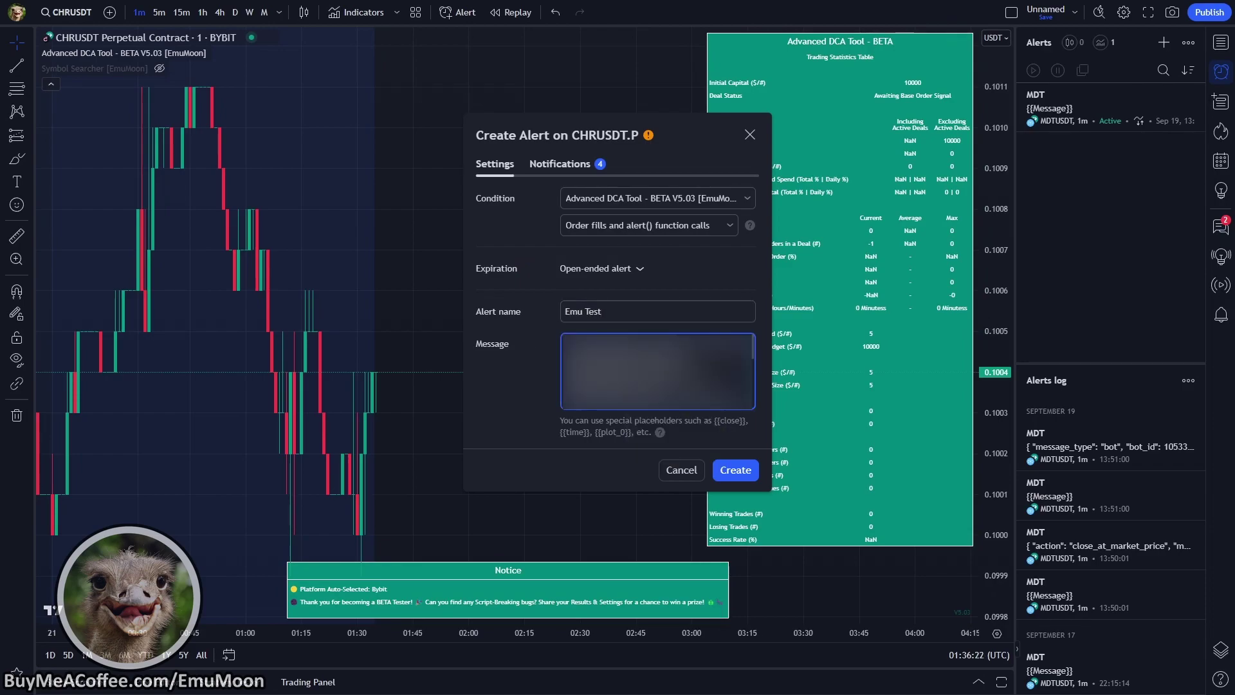
type("{{Message")
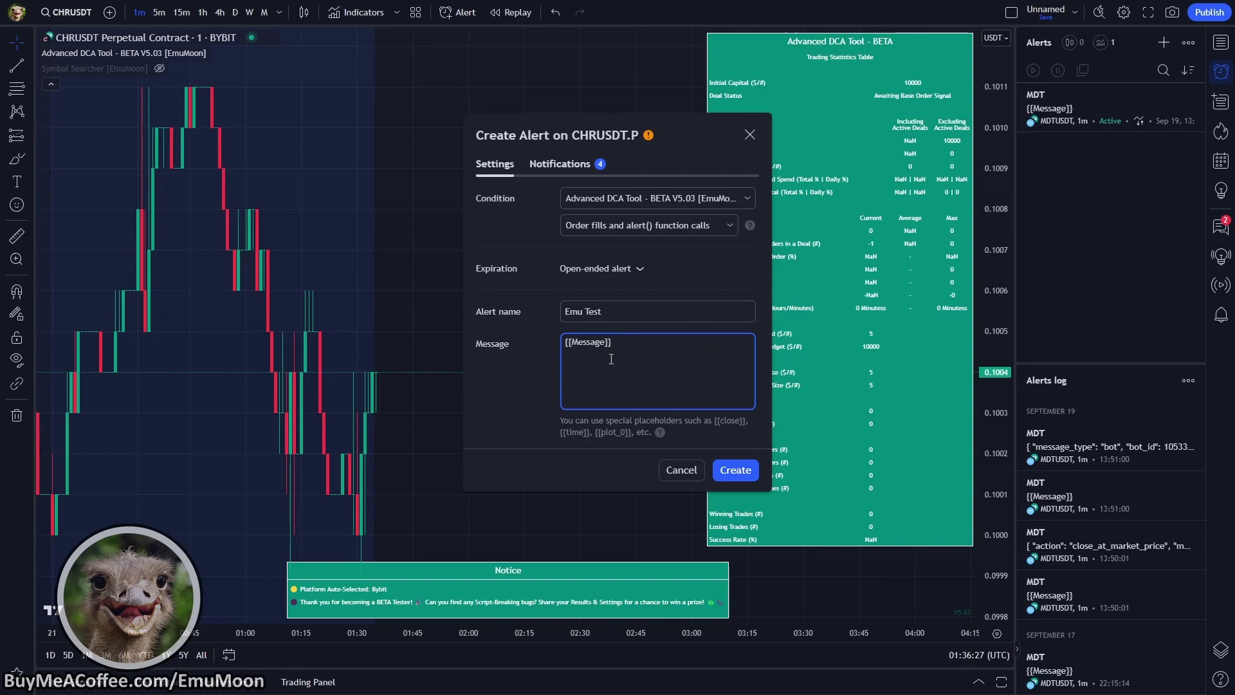
left_click(535, 339)
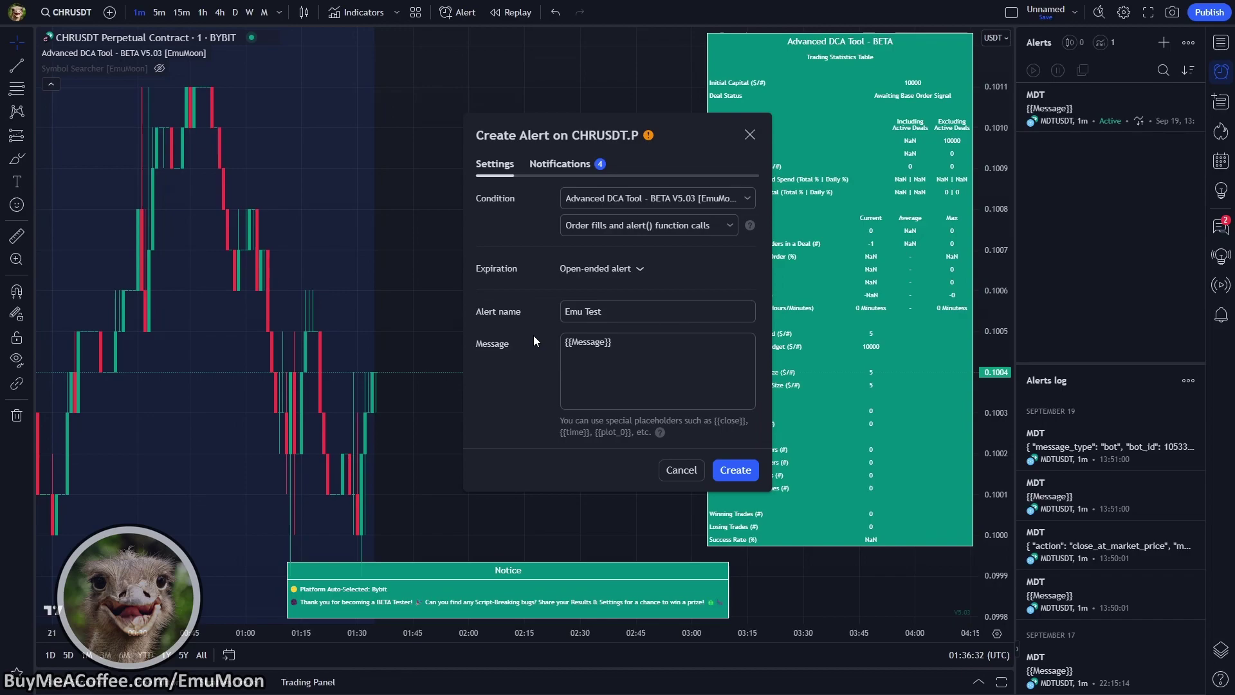
left_click(555, 160)
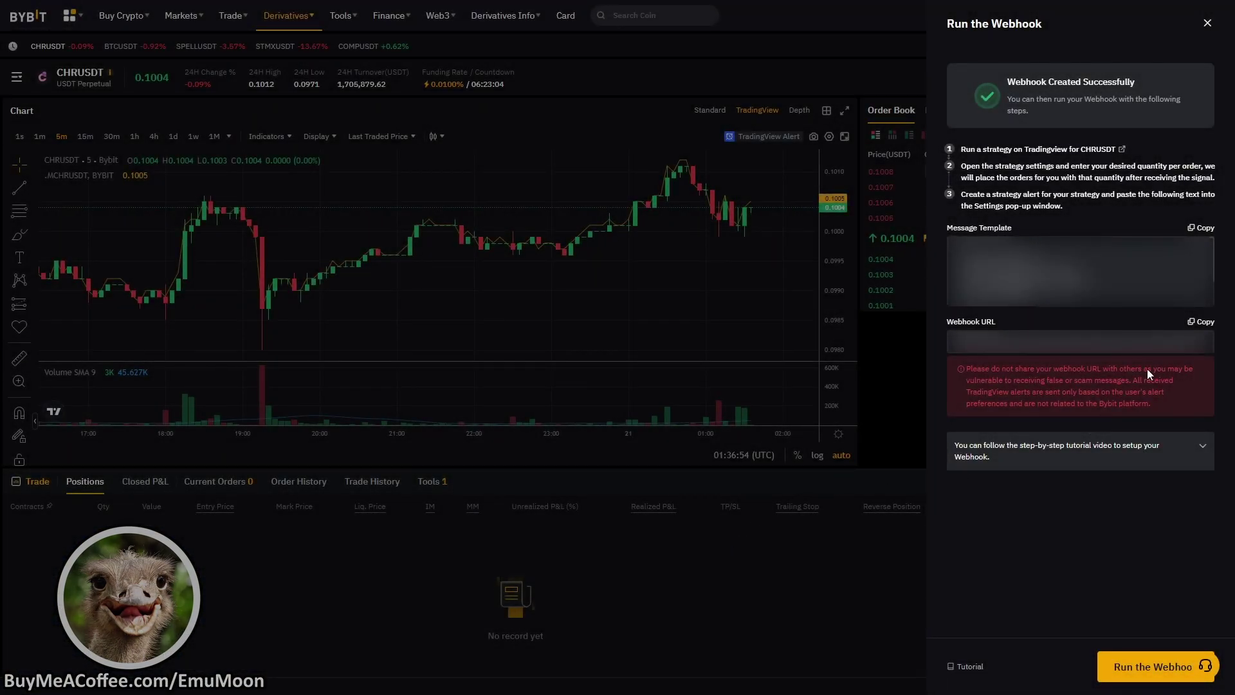
Copy Bybit's webhook URL and run the webhook, acknowledging the risk warning.
left_click(1203, 325)
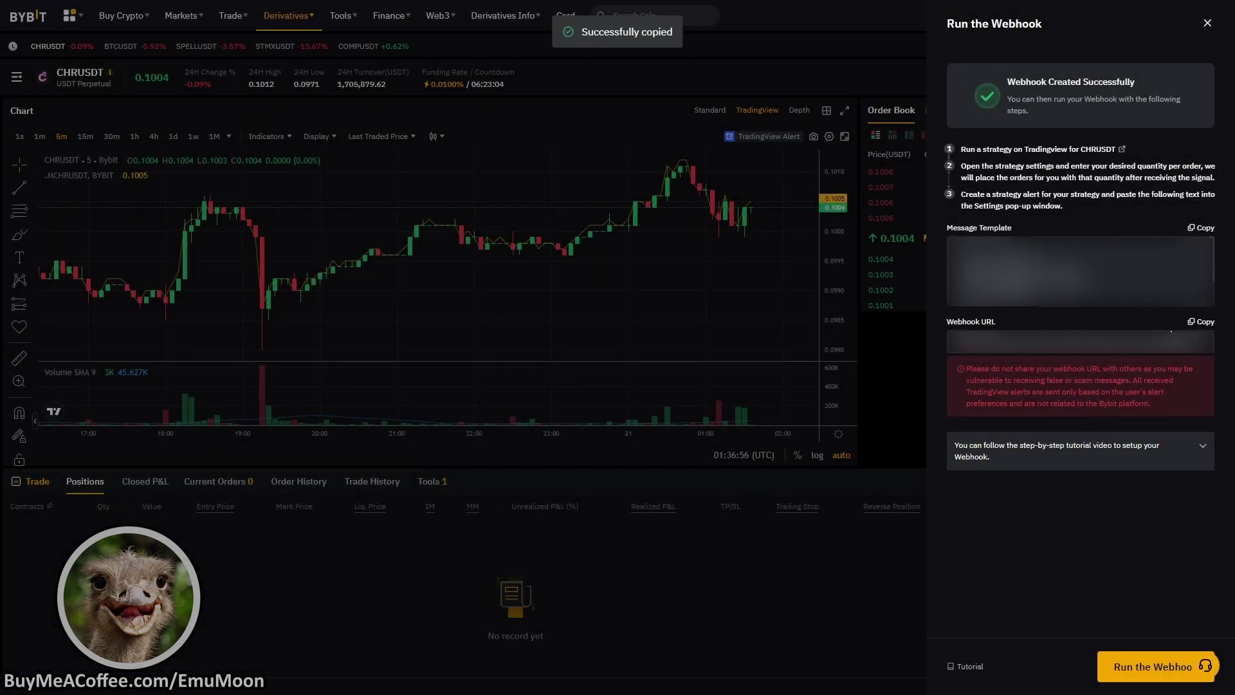
left_click(1145, 669)
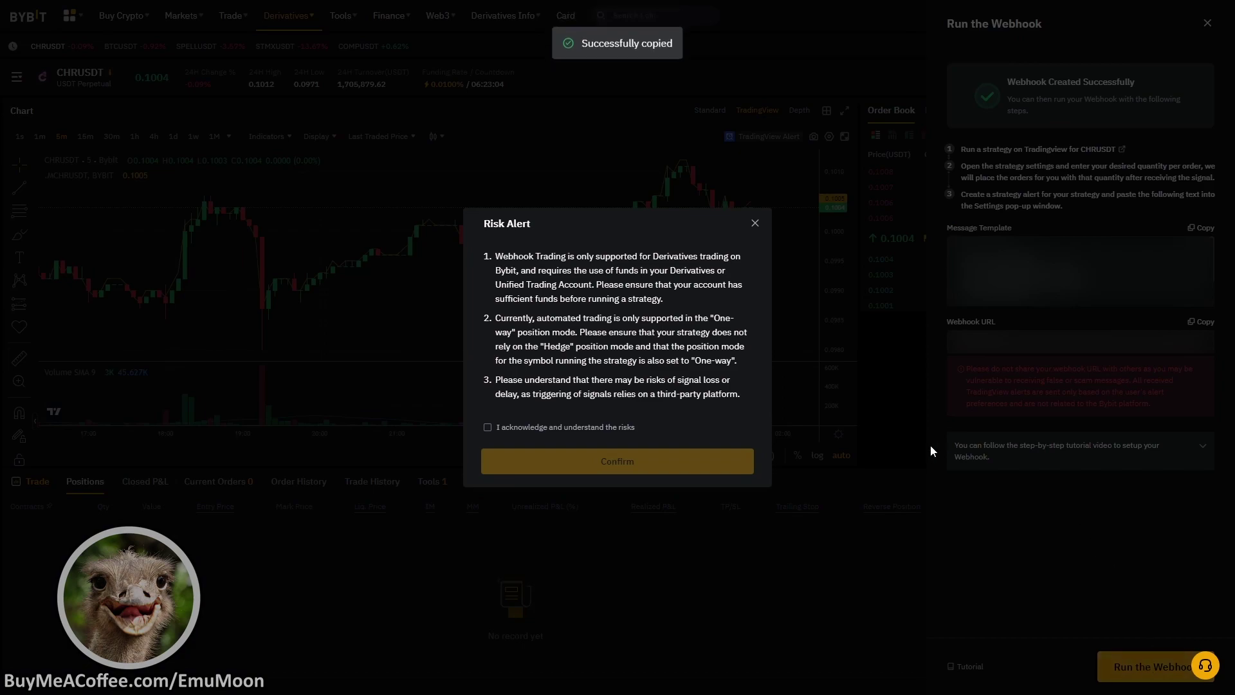
left_click(603, 426)
left_click(614, 460)
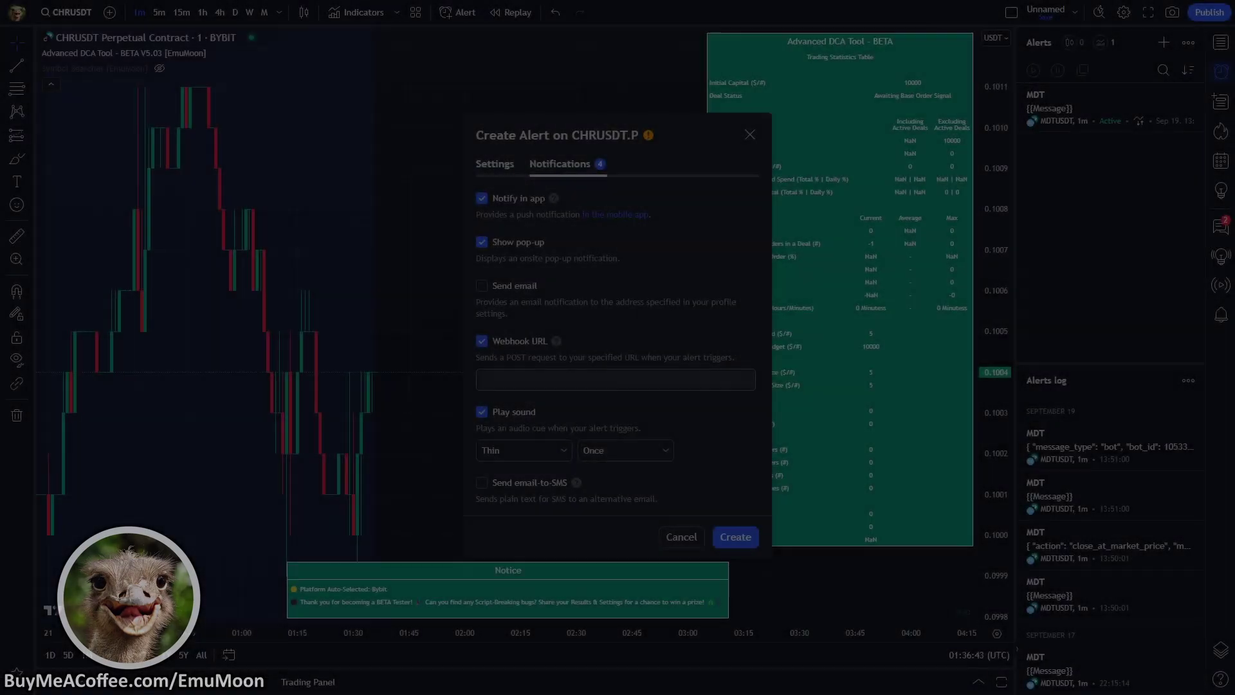
Paste the Bybit webhook URL into the alert and create the Emu Test alert.
left_click(616, 379)
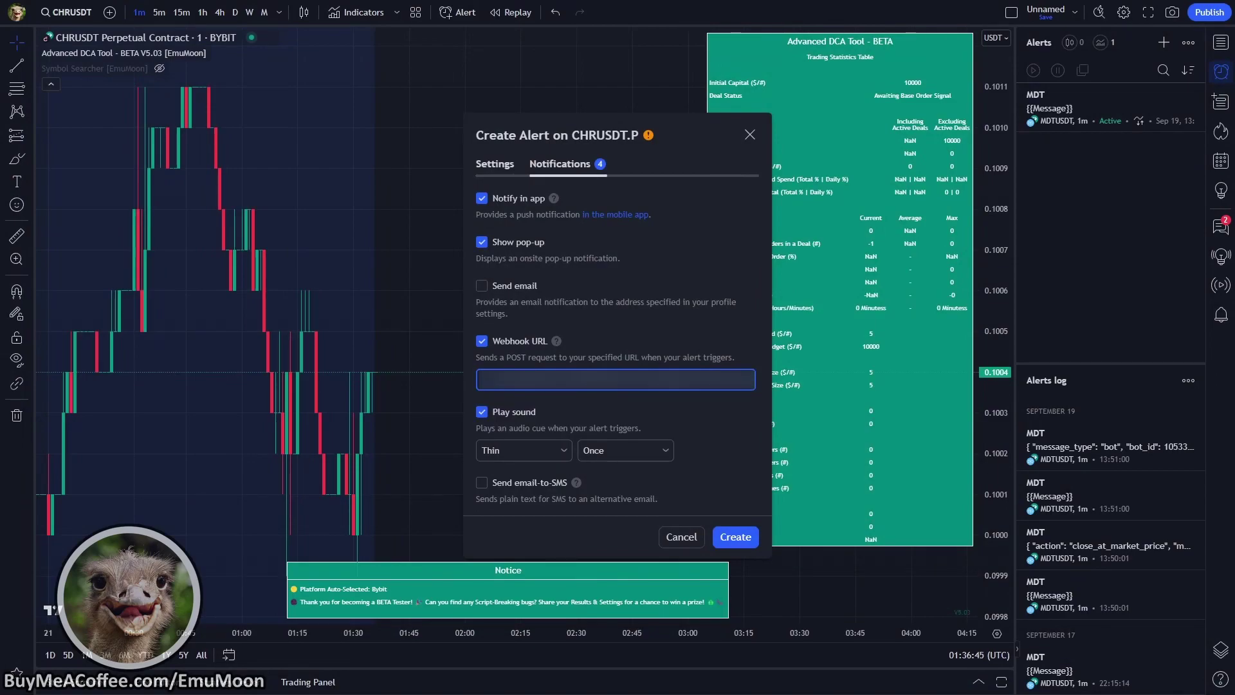
left_click(629, 400)
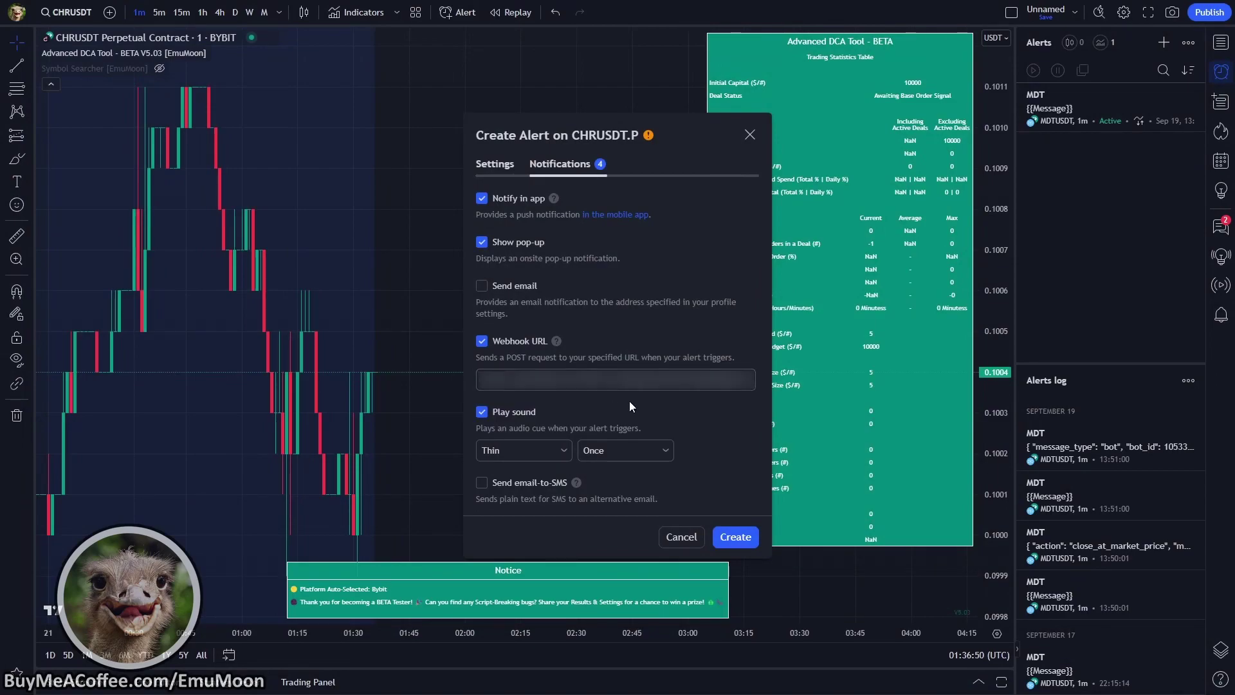
left_click(734, 538)
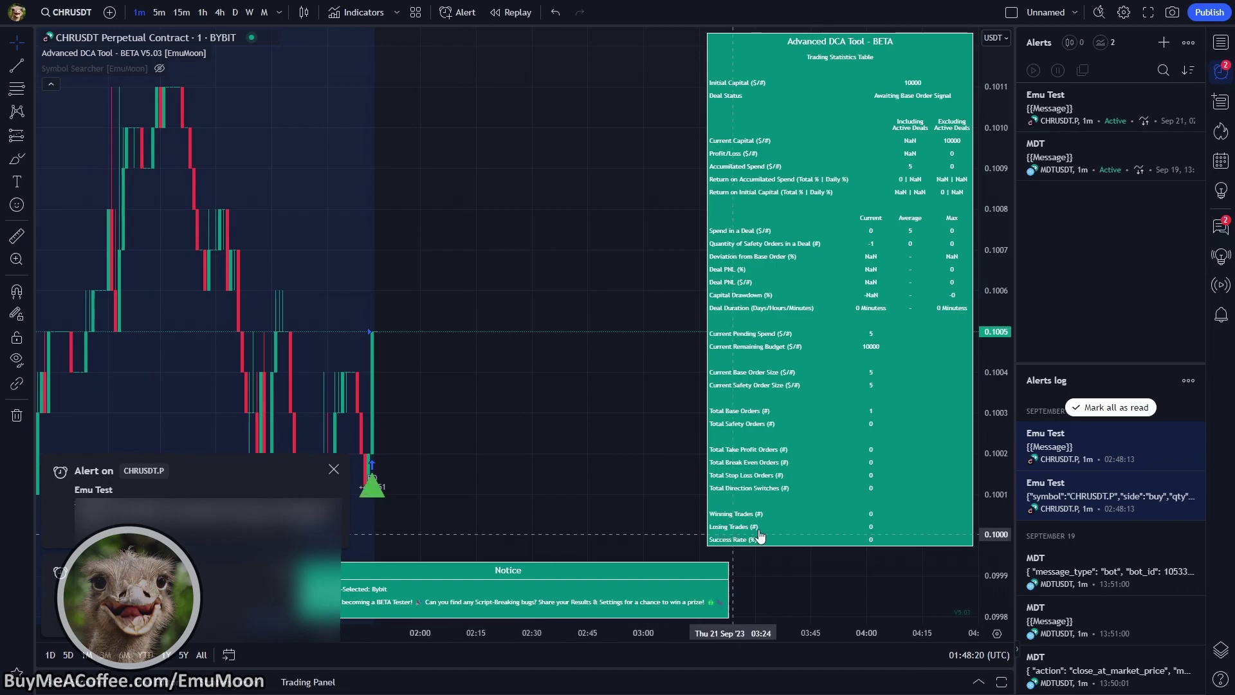
Dismiss the triggered buy alert, check the alerts log, and return to Bybit.
left_click(1021, 428)
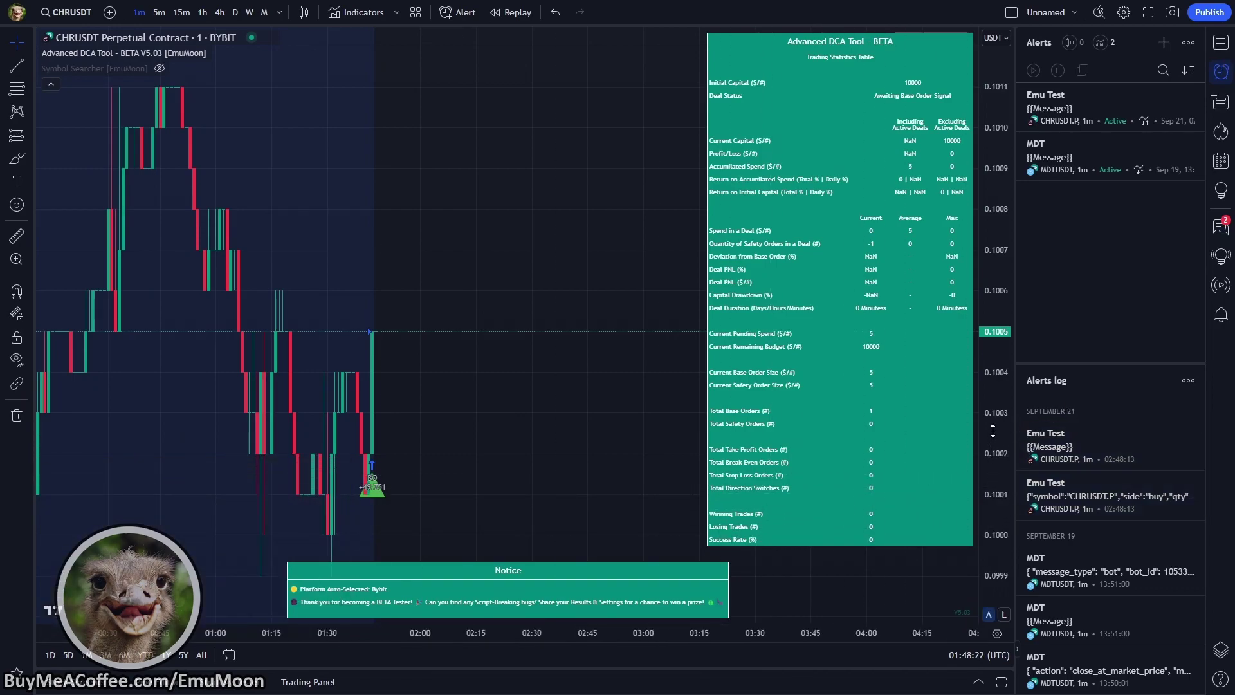
left_click(1188, 380)
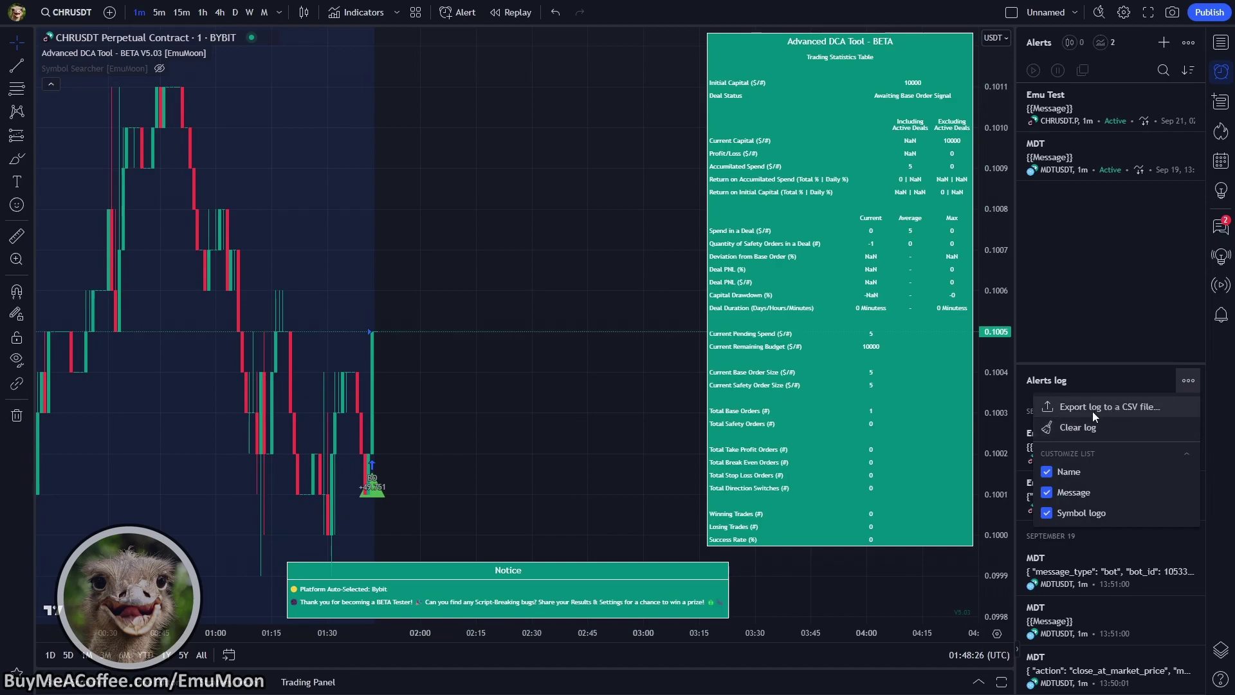
left_click(1139, 345)
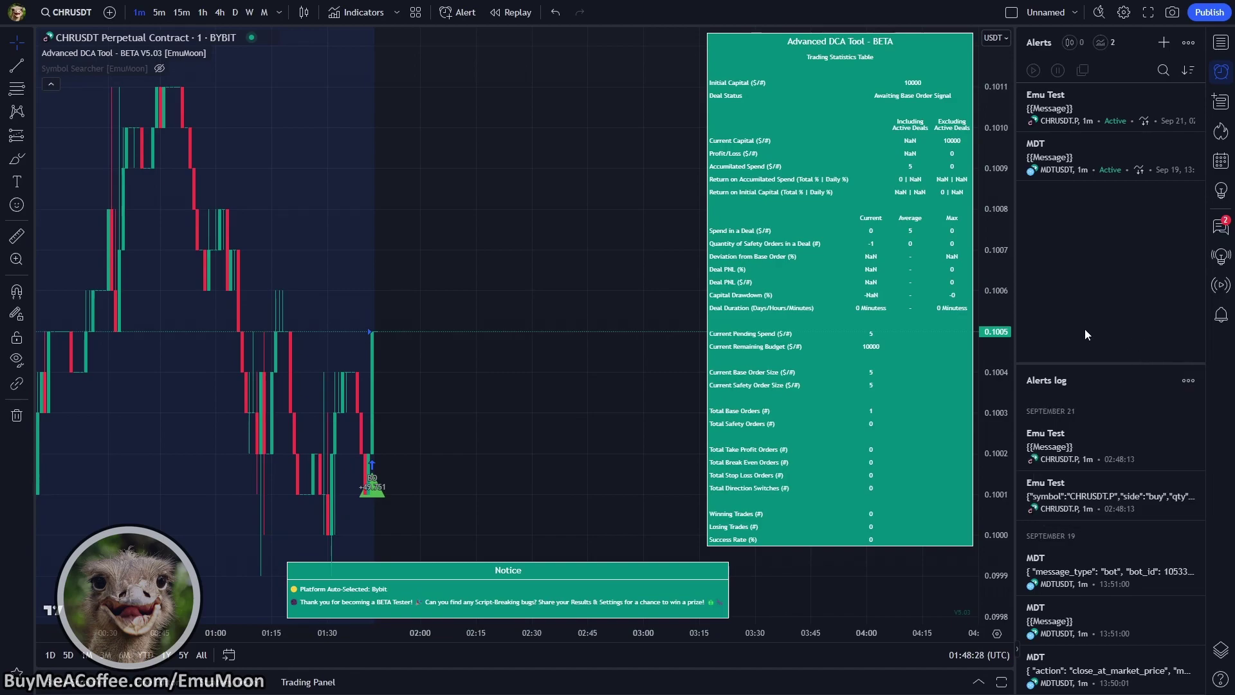
key("alt+Tab")
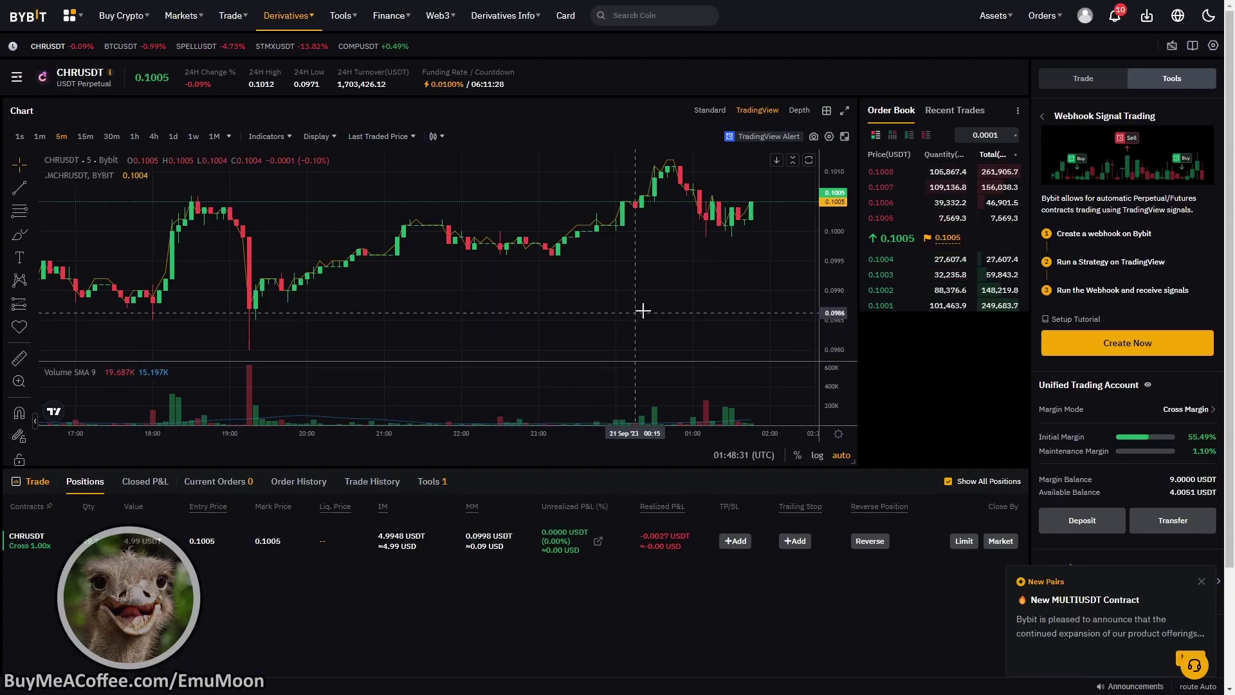
Reload Bybit and confirm the CHRUSDT position entered at 0.1005.
left_click_drag(639, 311, 469, 296)
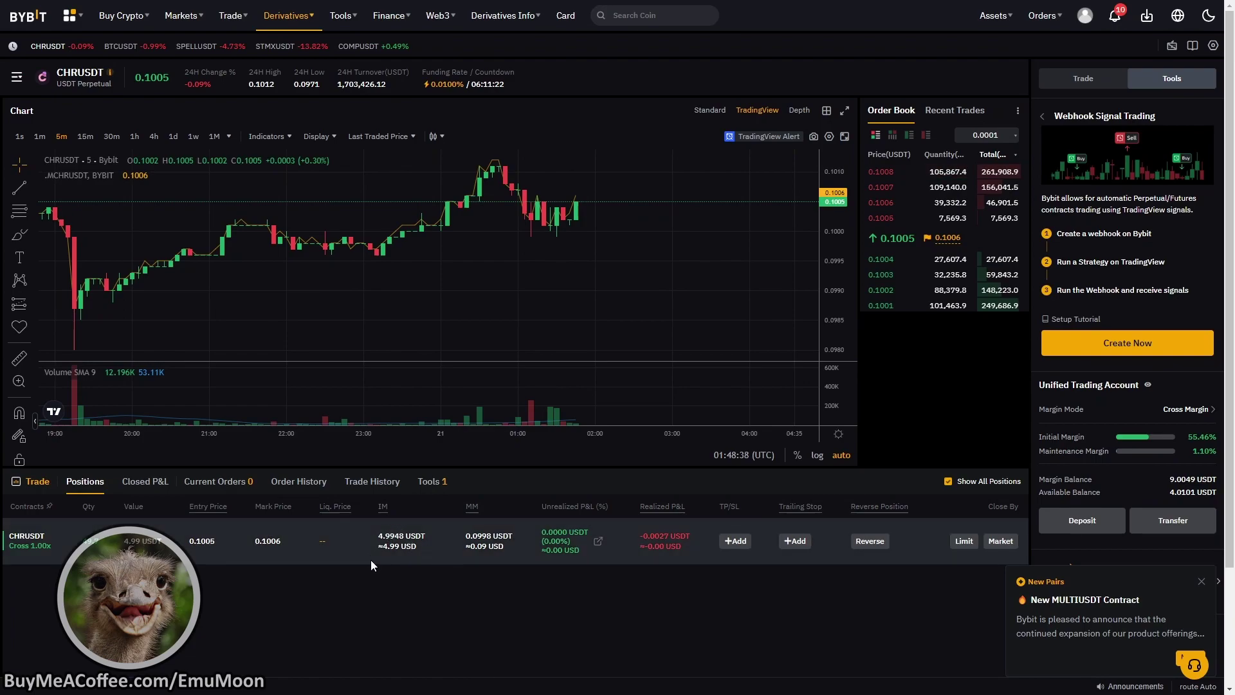
key("F5")
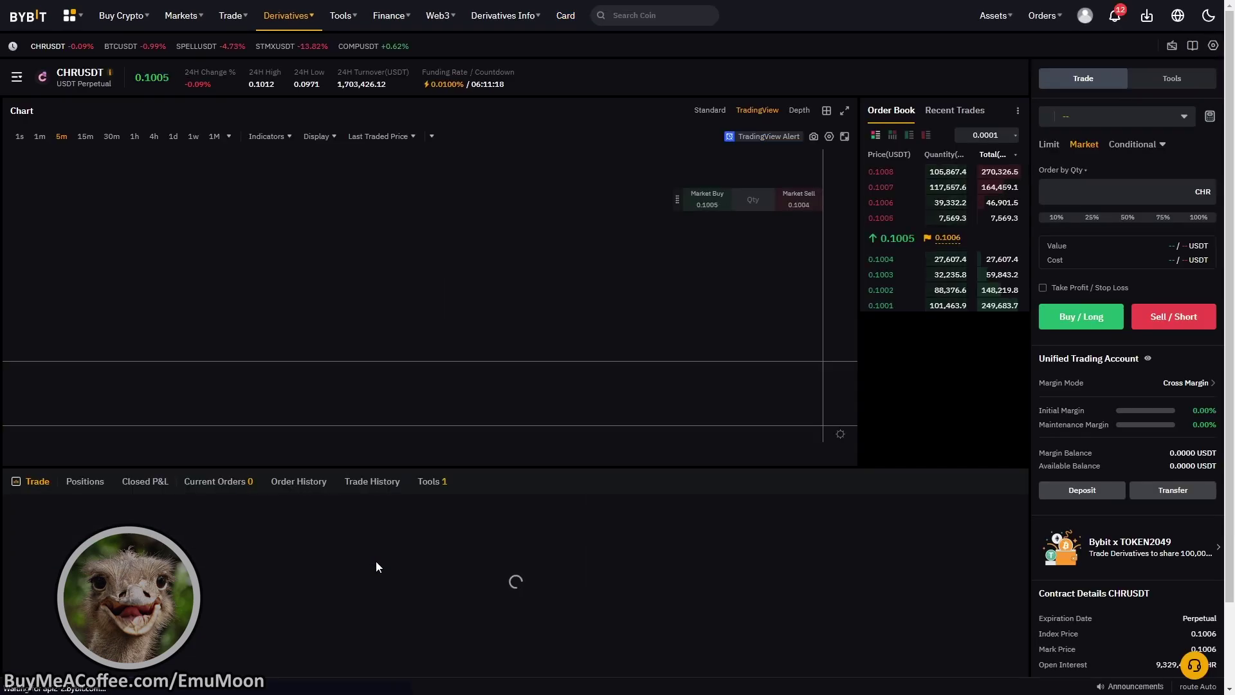
left_click_drag(598, 336, 472, 301)
scroll(476, 296, "up", 3)
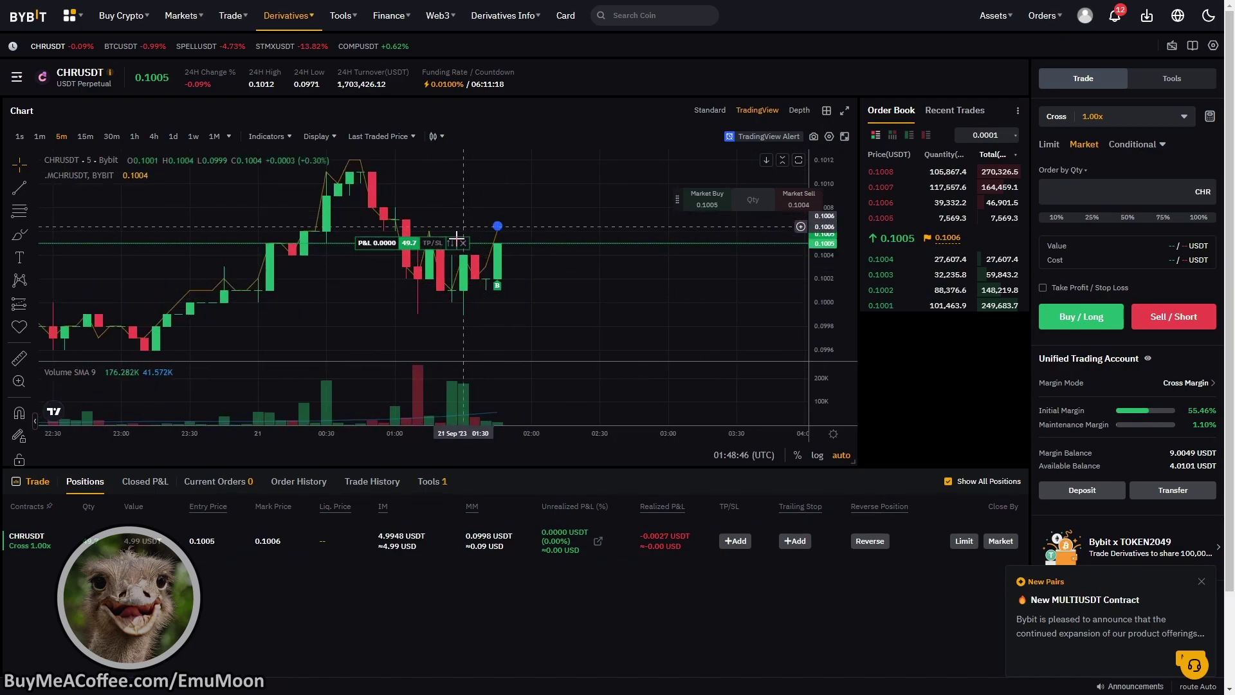
Check the running CHRUSDT webhook shows 1/1 triggered, closing the New Pairs notice.
left_click(431, 483)
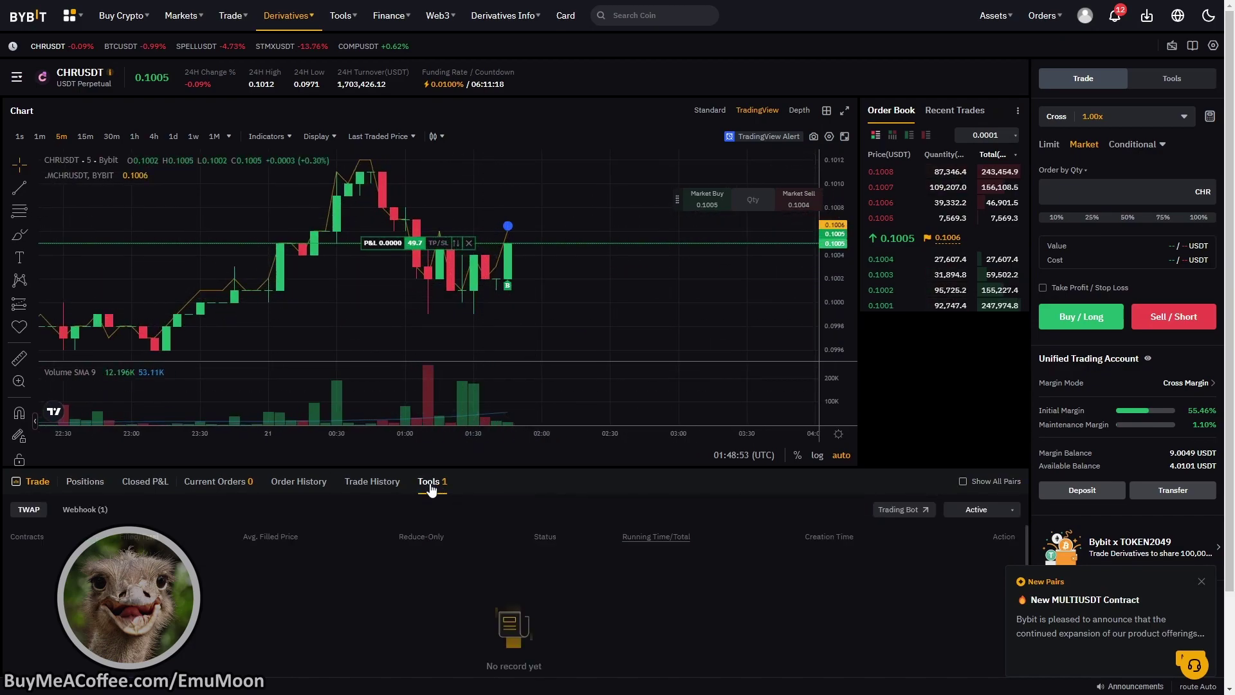
left_click(84, 509)
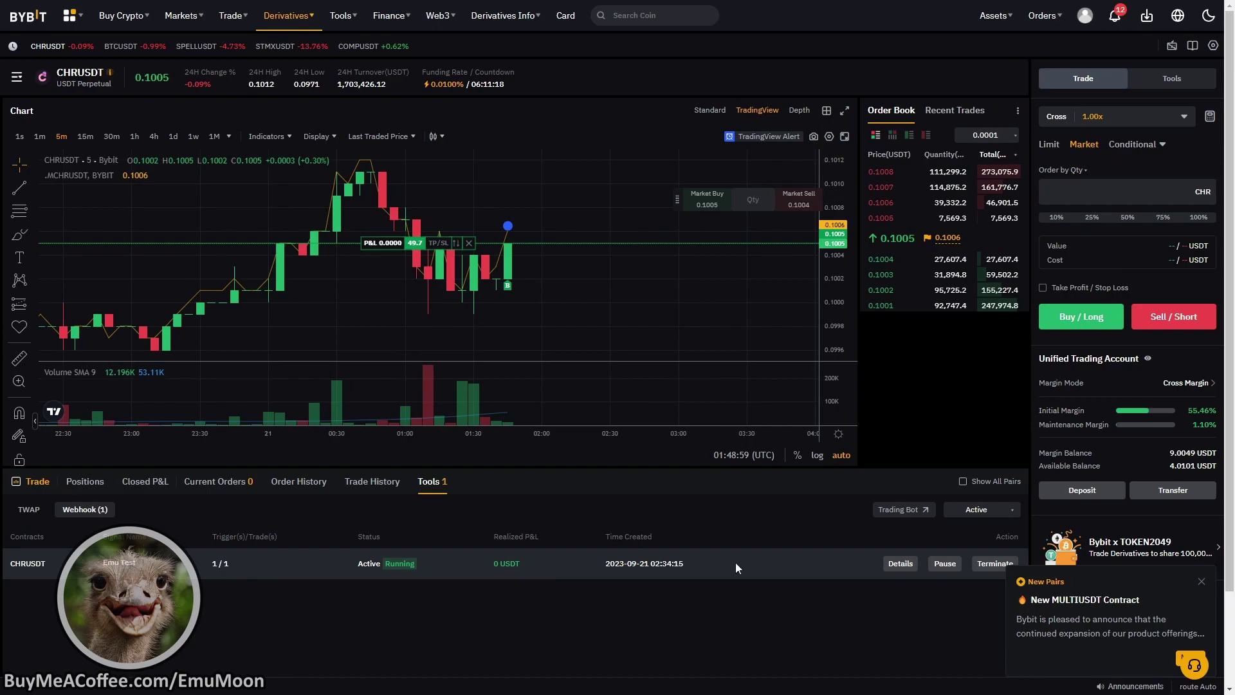
left_click(1201, 582)
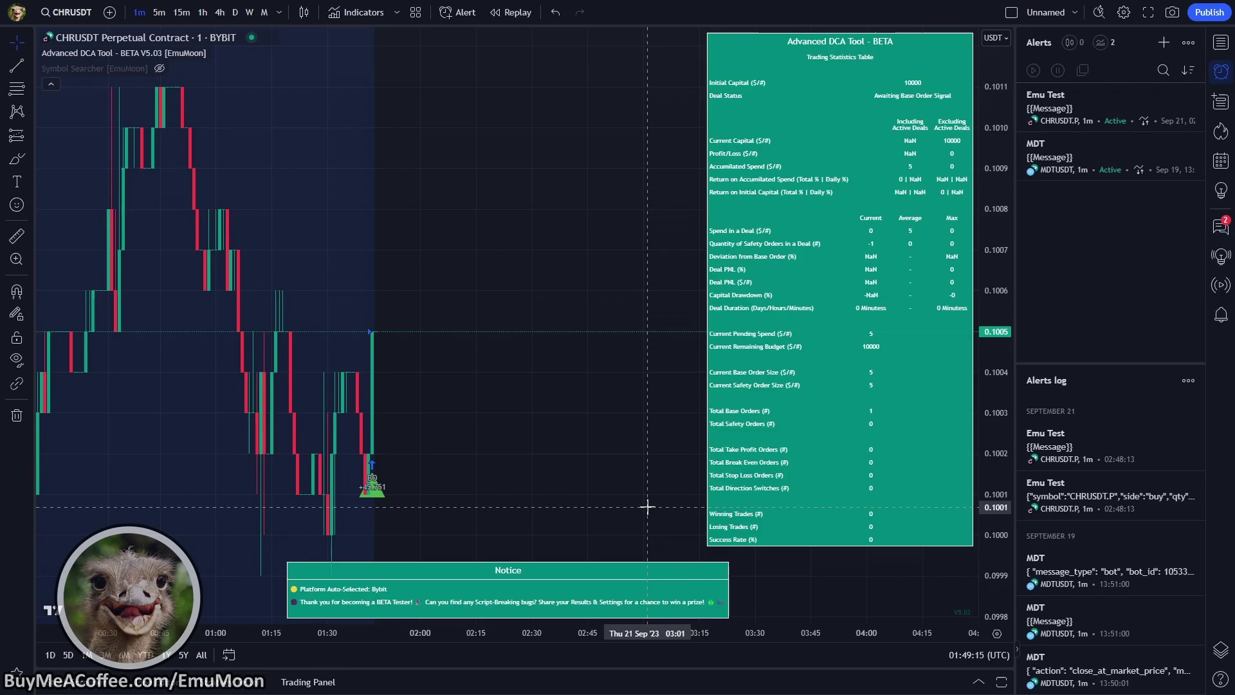
Zoom out on the TradingView CHRUSDT chart to show the DCA base-order entry.
scroll(646, 506, "down", 5)
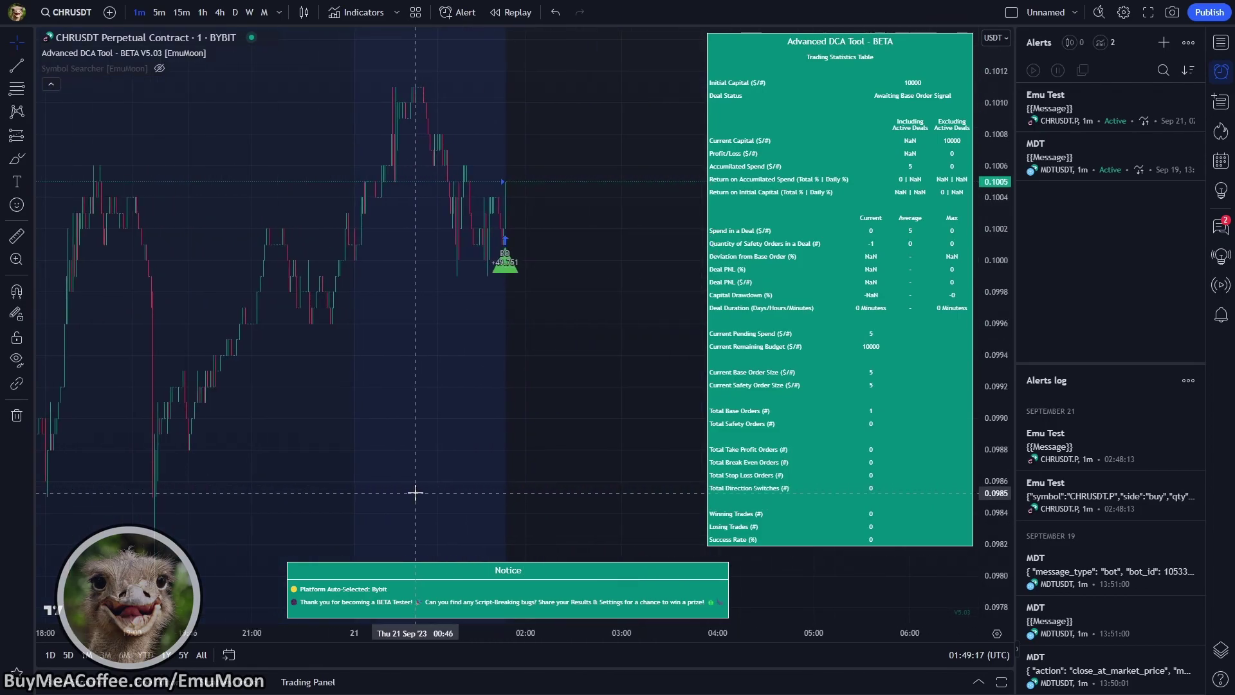